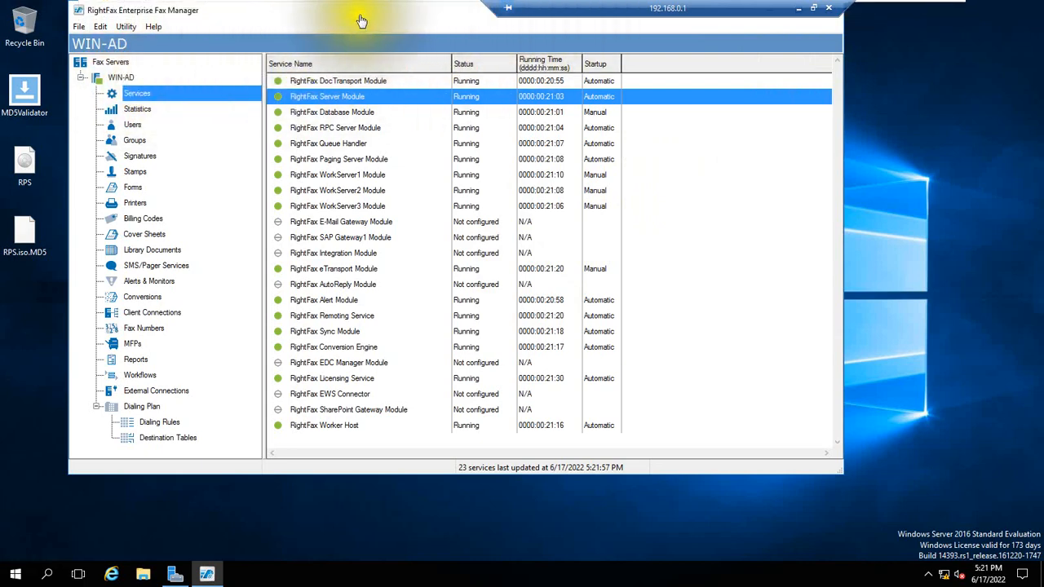
pyautogui.click(99, 30)
pyautogui.click(98, 29)
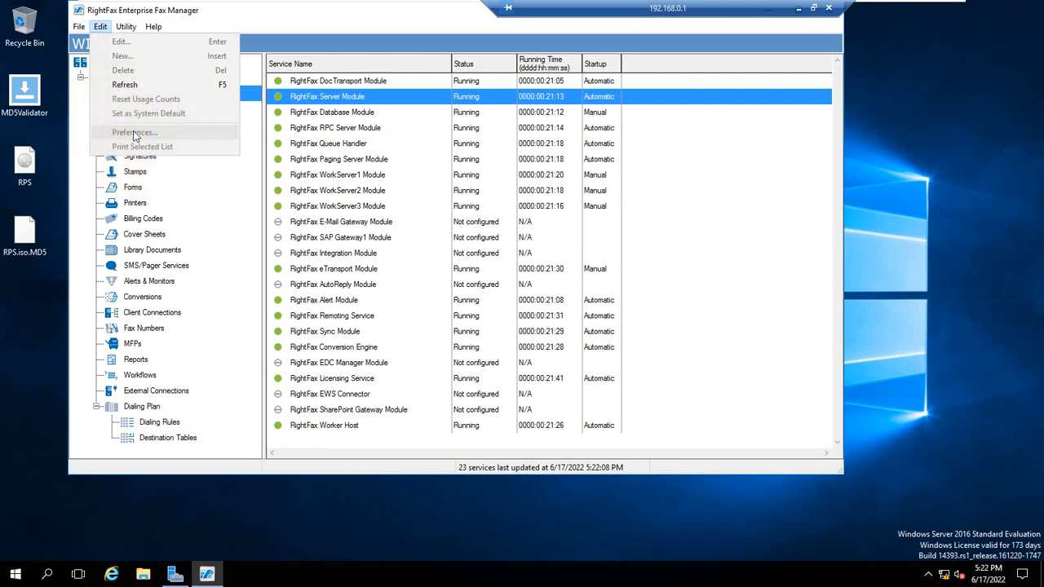
pyautogui.click(341, 100)
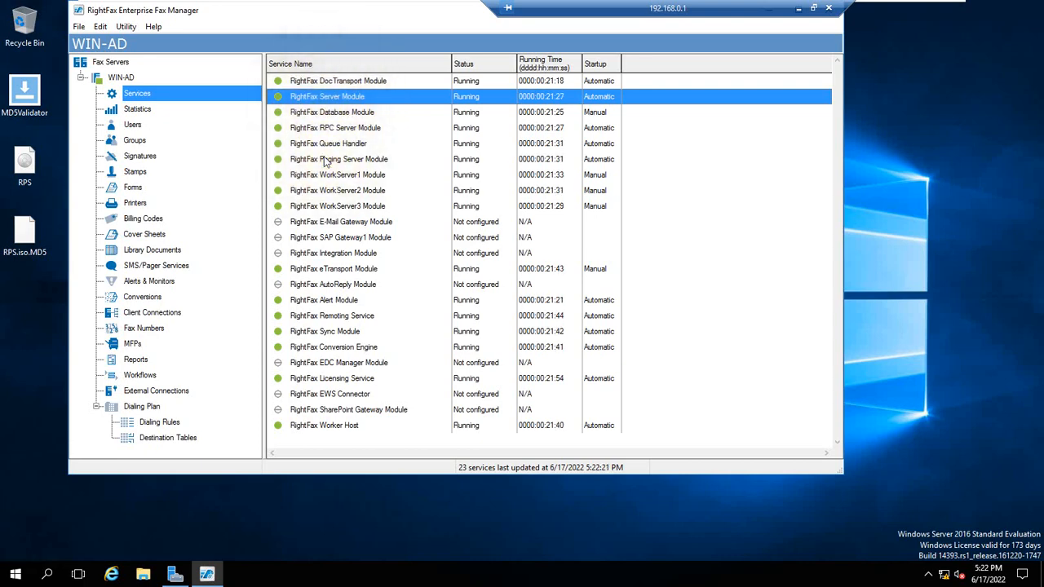
# - Review the RightFax Server Module's Advanced, SQL Connections, Feature Activation, Custom Messages and Data Sharing settings, and close the configuration without saving
pyautogui.doubleClick(324, 98)
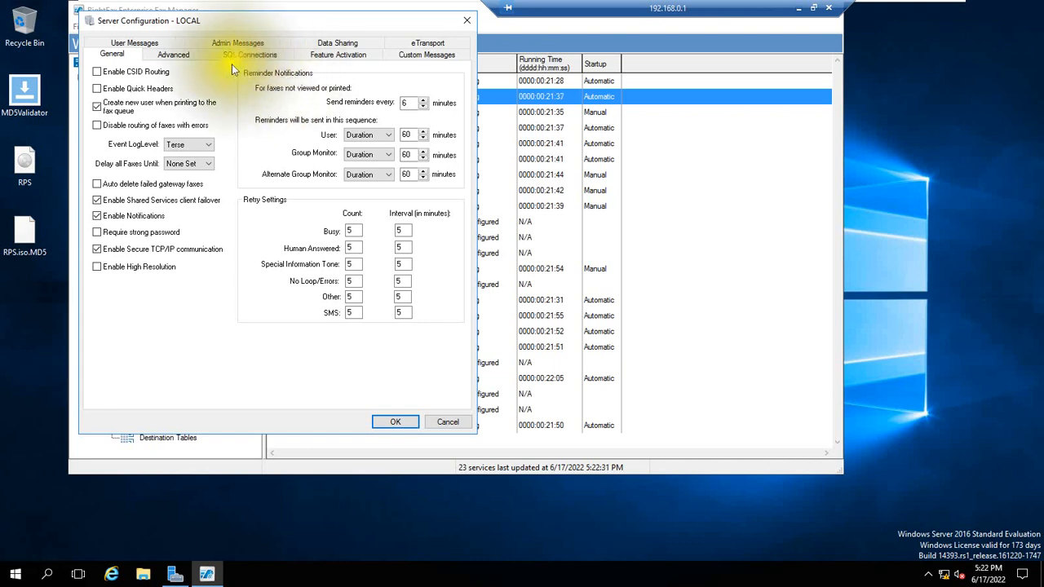
pyautogui.click(167, 54)
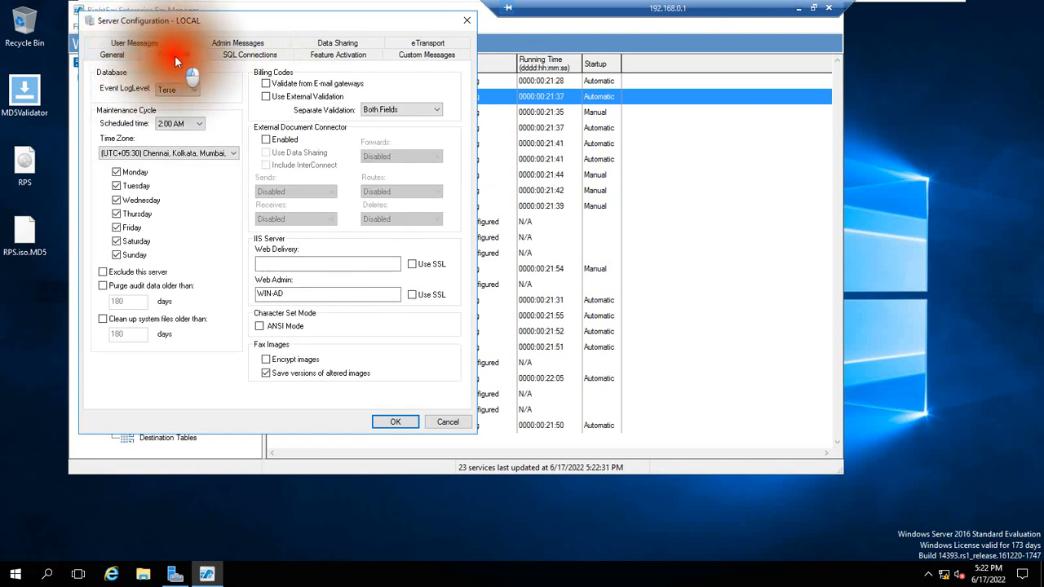
pyautogui.click(242, 53)
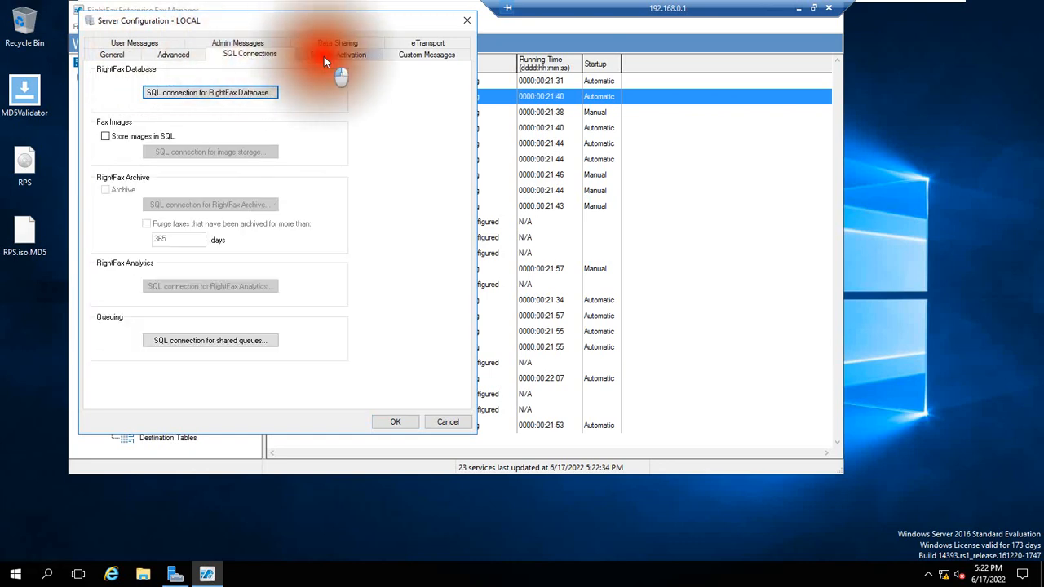
pyautogui.click(326, 55)
pyautogui.click(419, 57)
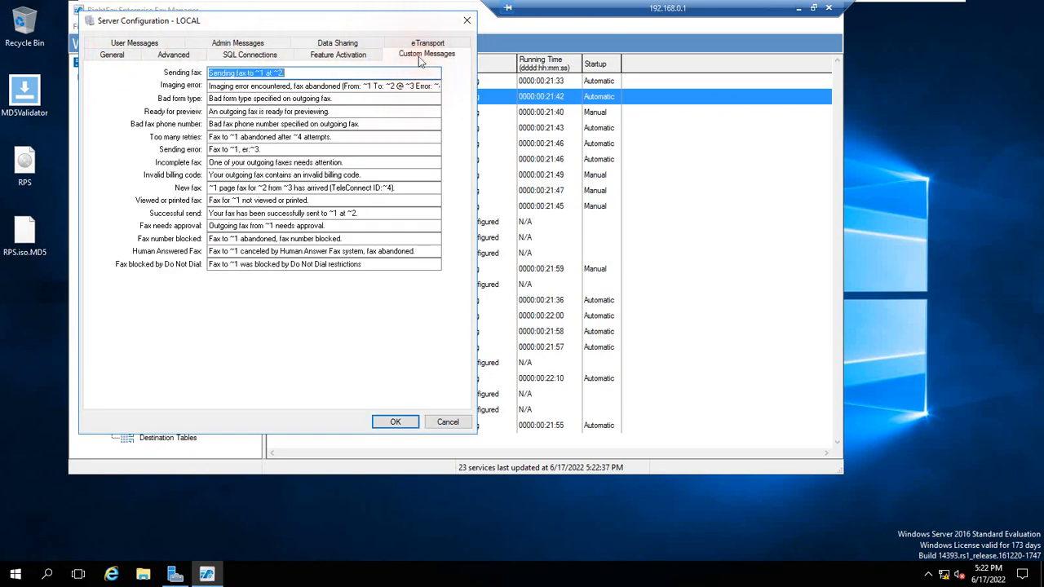
pyautogui.click(361, 40)
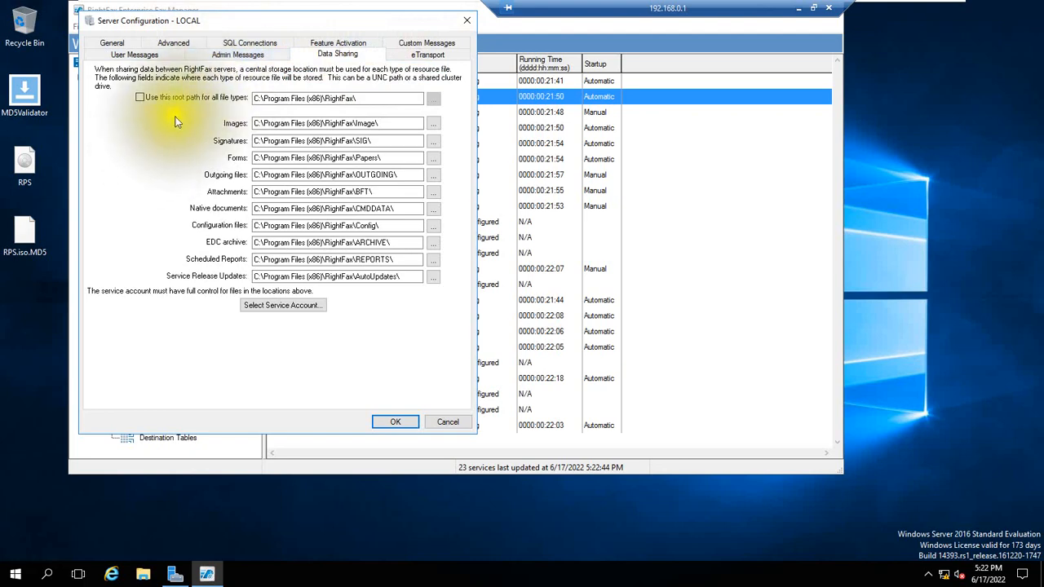
pyautogui.click(134, 148)
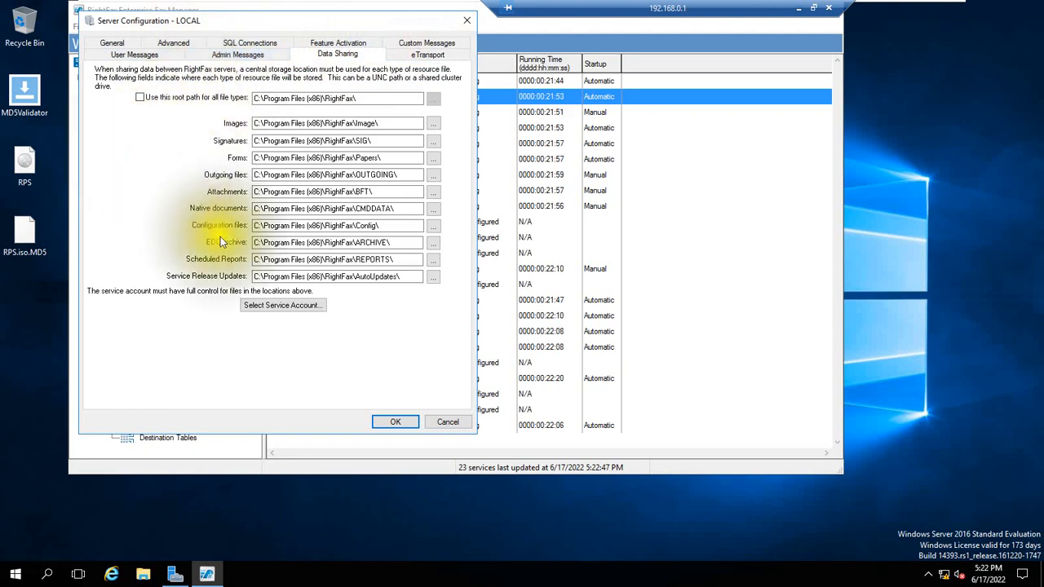
pyautogui.click(443, 423)
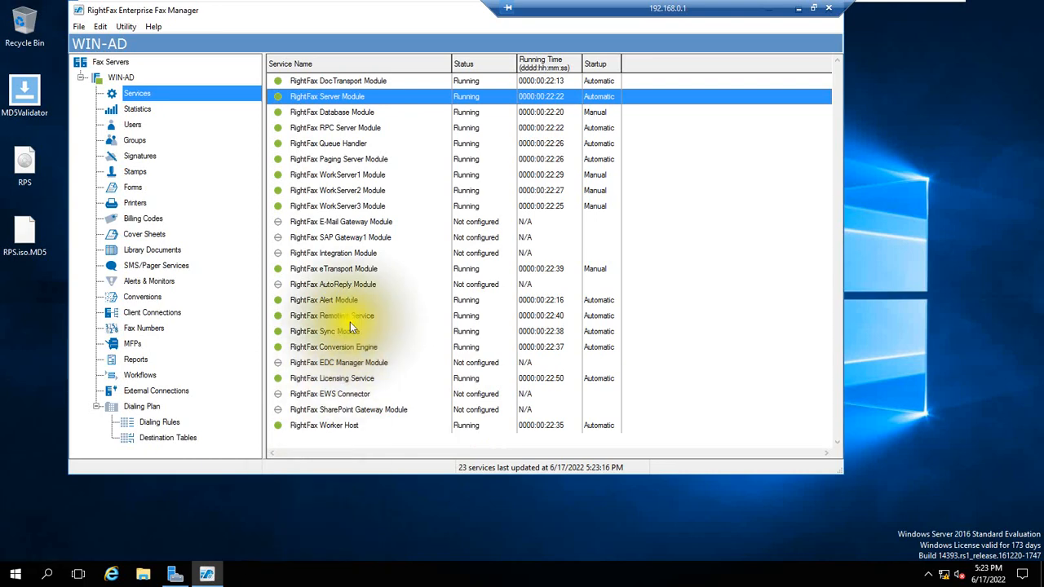
# - Reopen the RightFax Server Module configuration and switch CSID routing on and off again
pyautogui.click(306, 98)
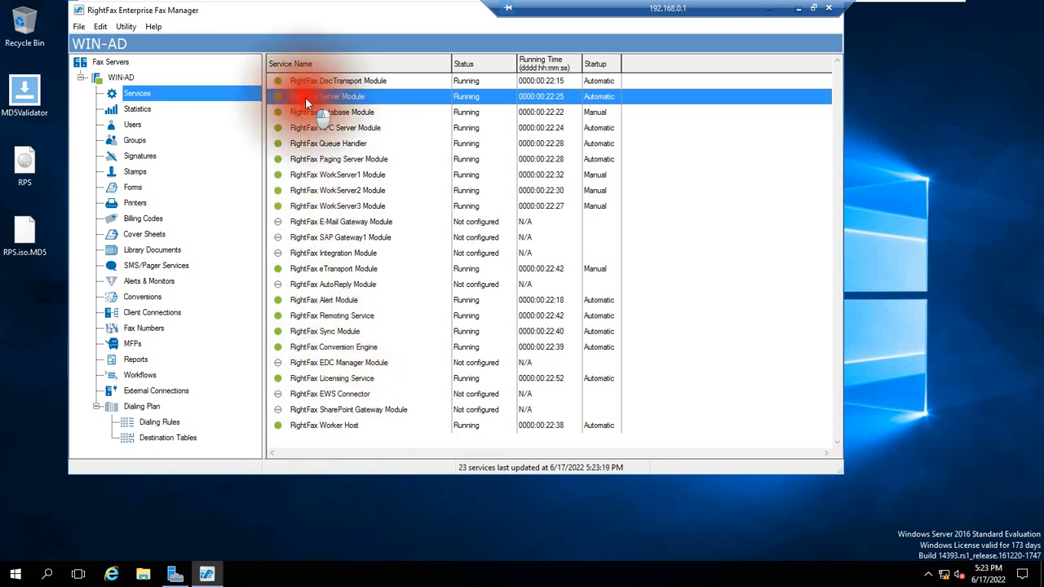
pyautogui.doubleClick(306, 99)
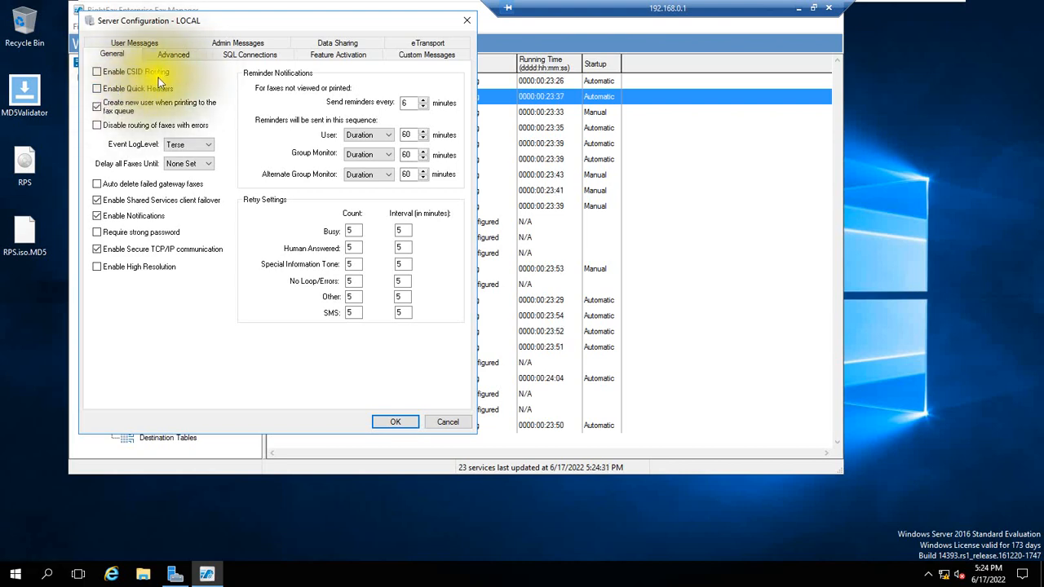
pyautogui.click(97, 71)
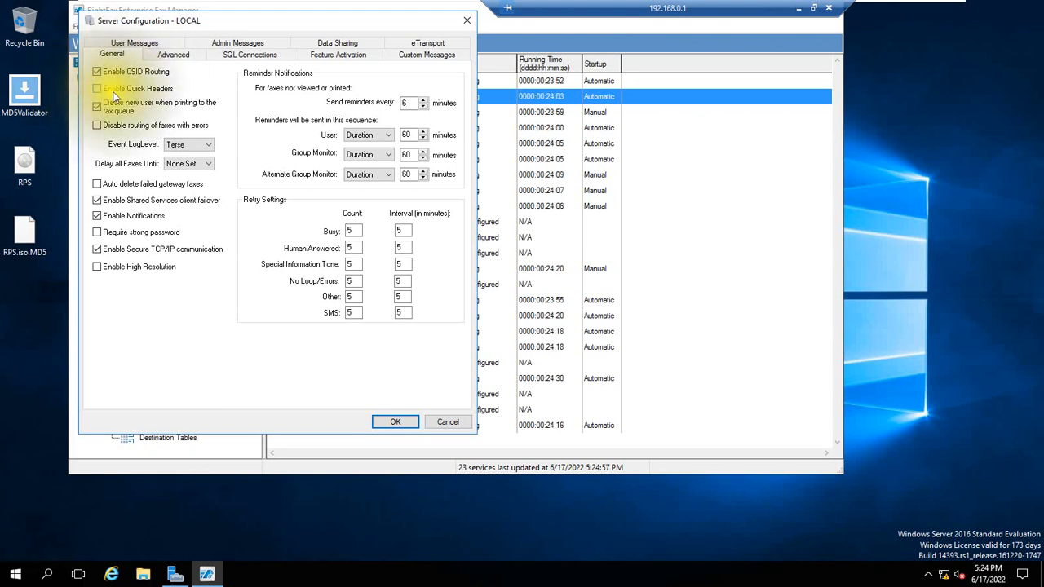
pyautogui.click(97, 104)
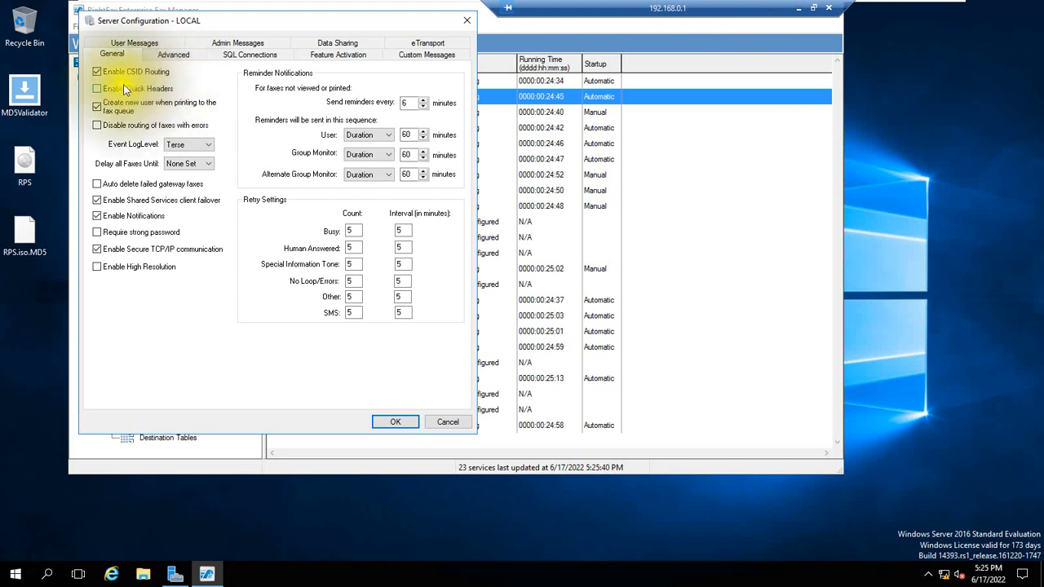
pyautogui.click(104, 74)
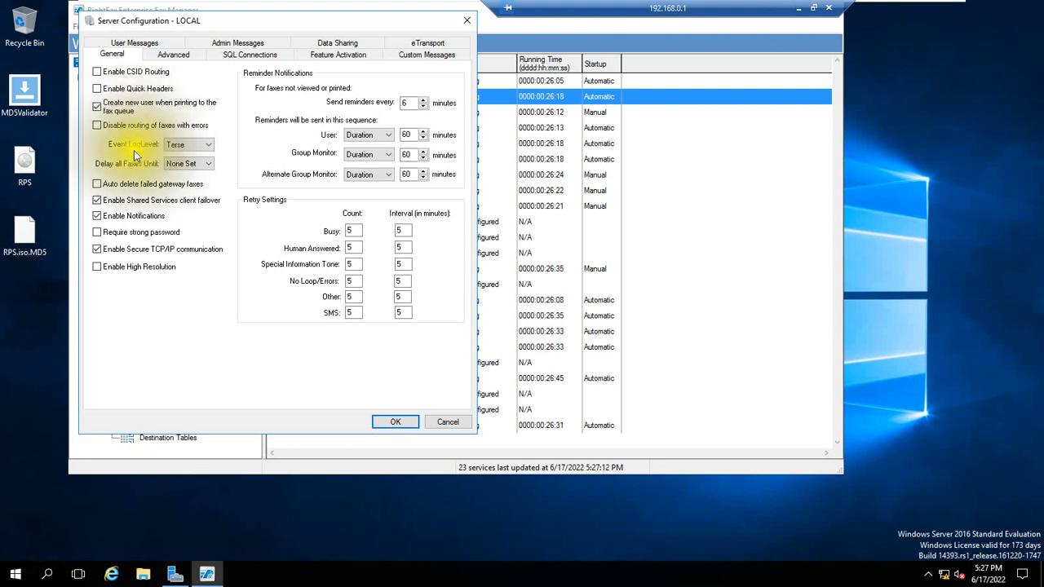
# - Disable routing of faxes with errors, and try the event log level at None and back at Terse
pyautogui.click(99, 127)
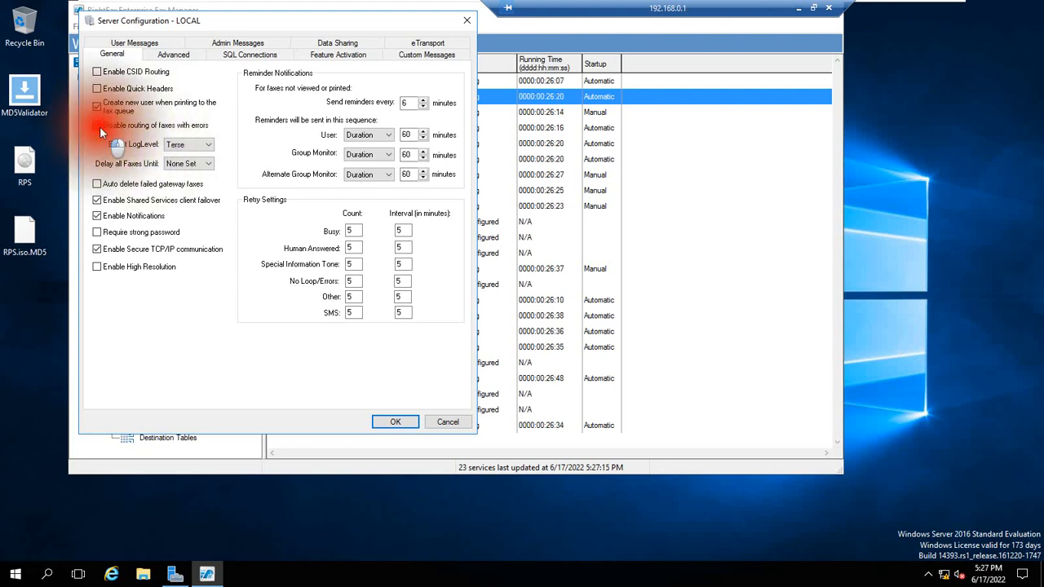
pyautogui.click(207, 146)
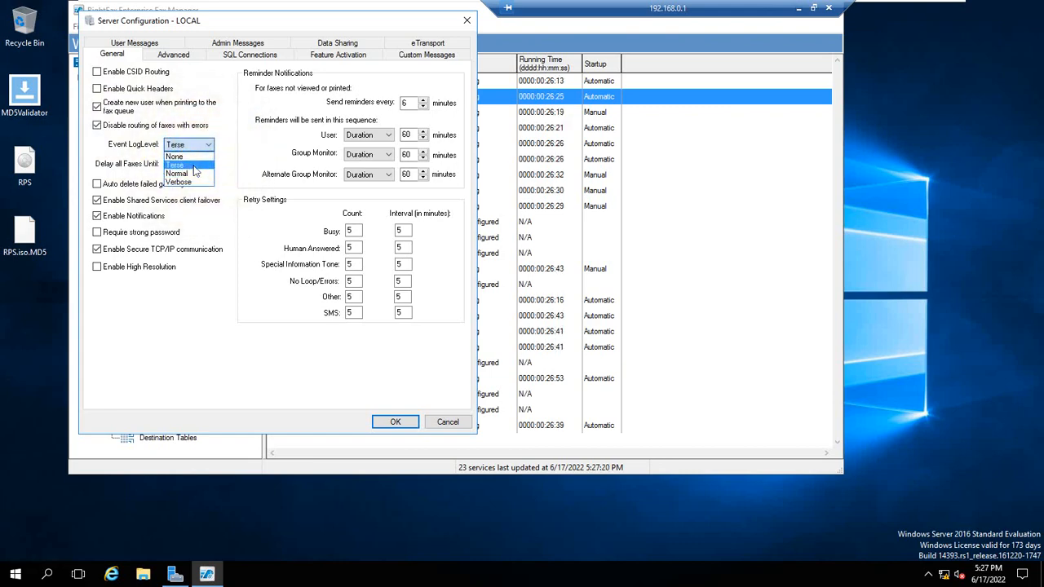
pyautogui.click(193, 166)
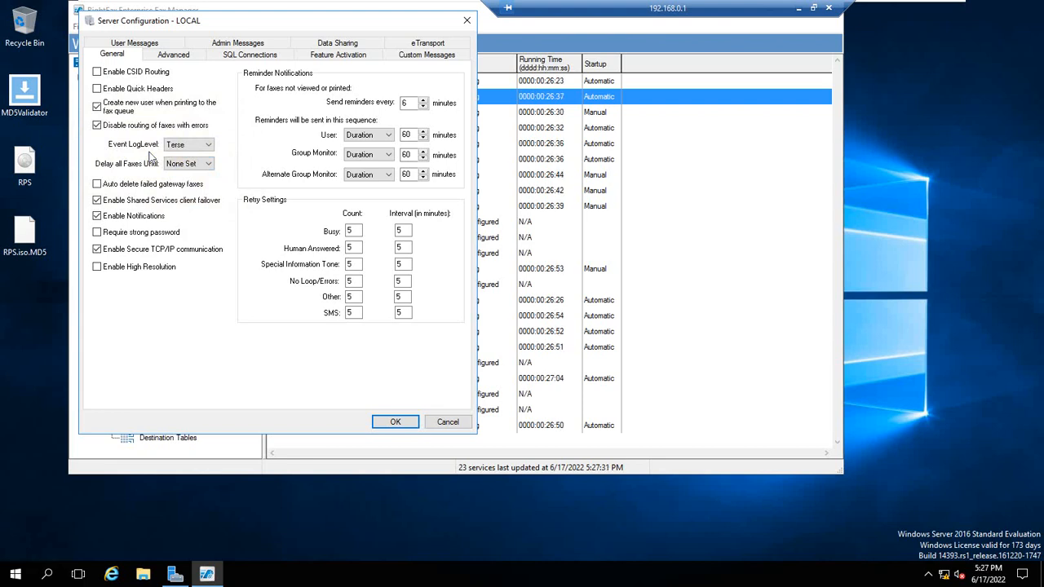
pyautogui.click(204, 144)
pyautogui.click(197, 157)
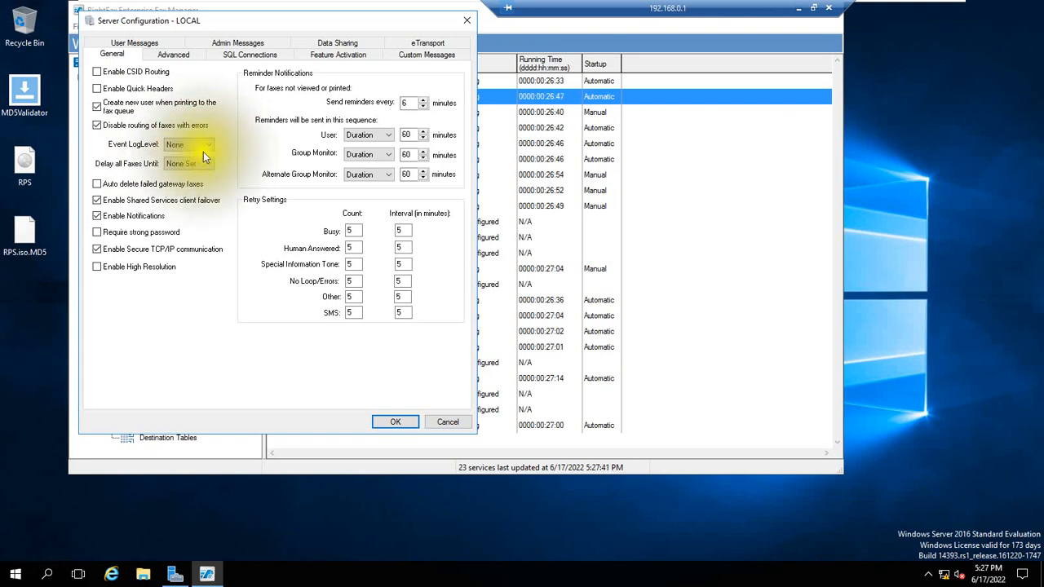
pyautogui.click(209, 146)
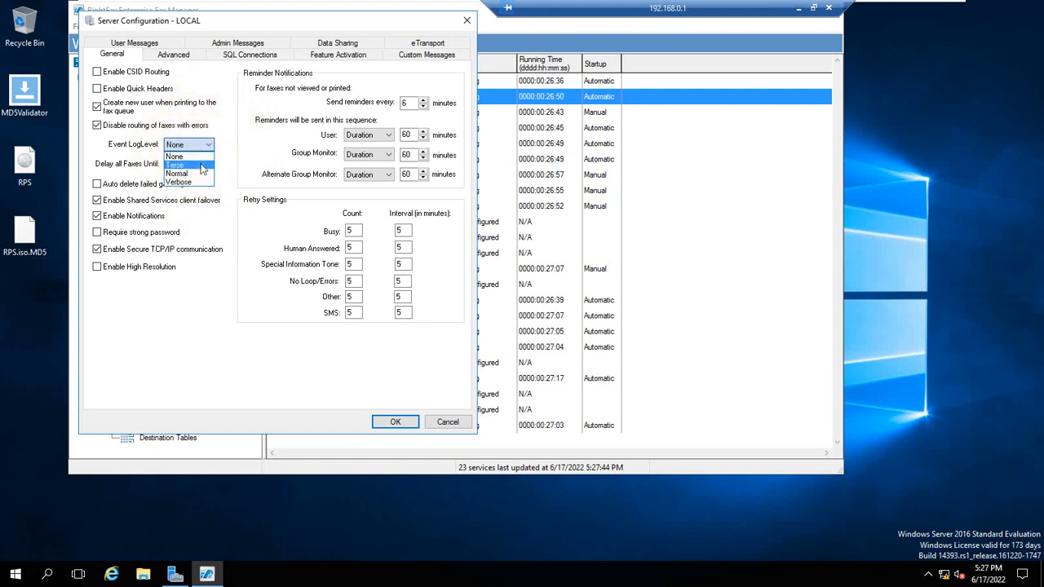
pyautogui.click(203, 166)
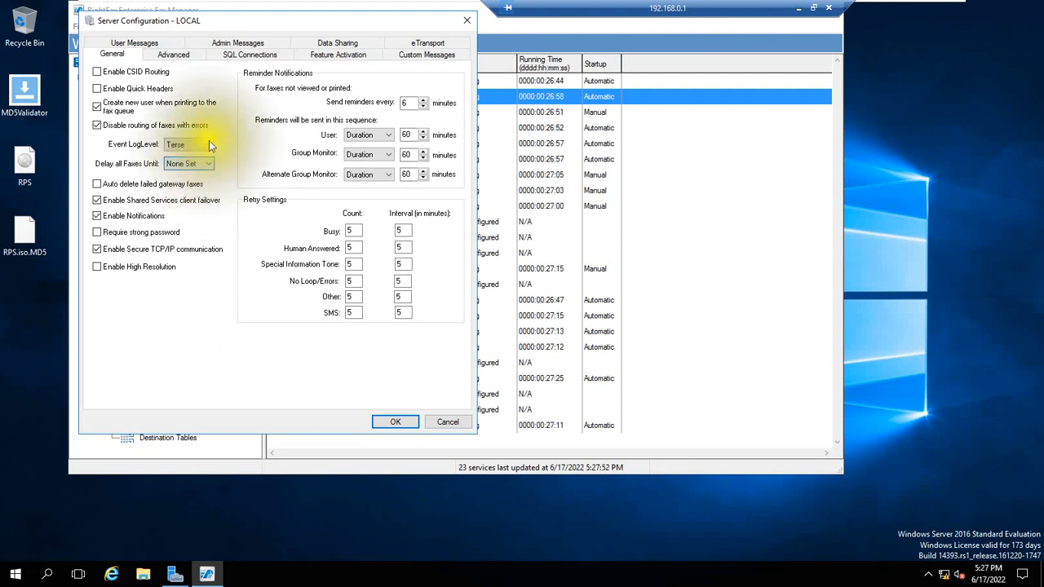
# - Try the event log level at Normal and Verbose, and check the times offered for delaying all faxes
pyautogui.click(206, 149)
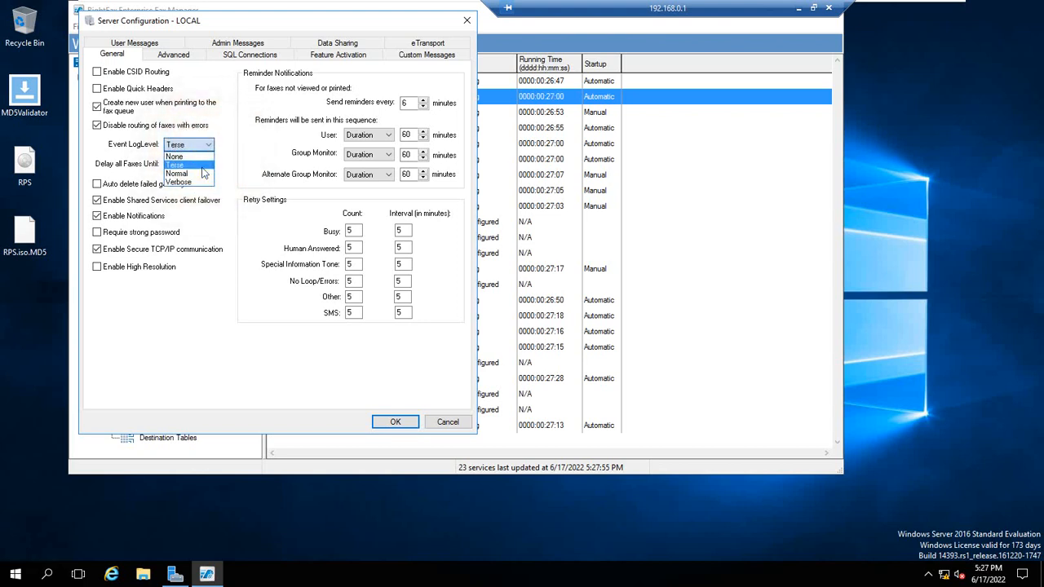
pyautogui.click(199, 173)
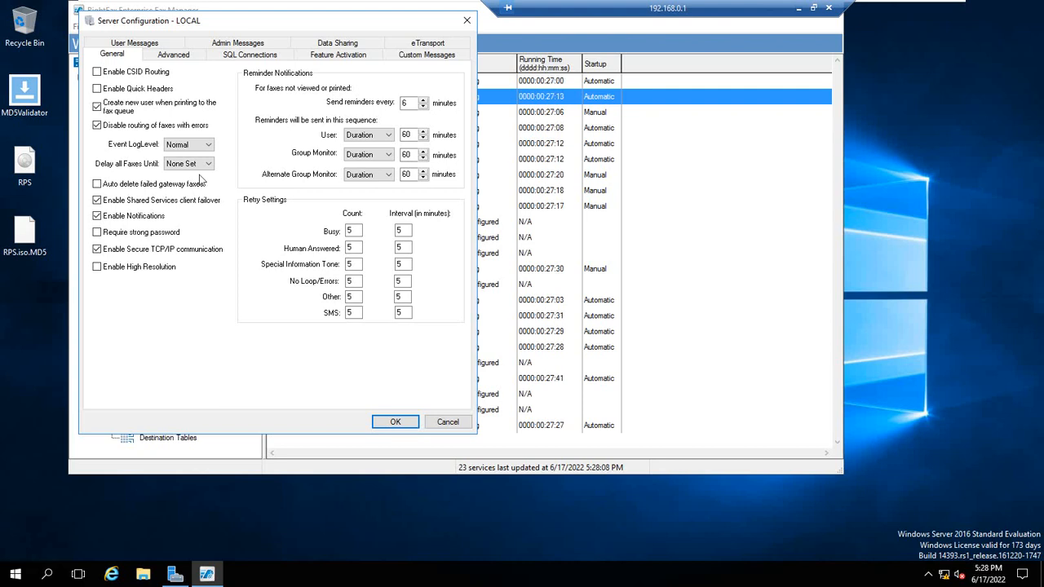
pyautogui.click(207, 145)
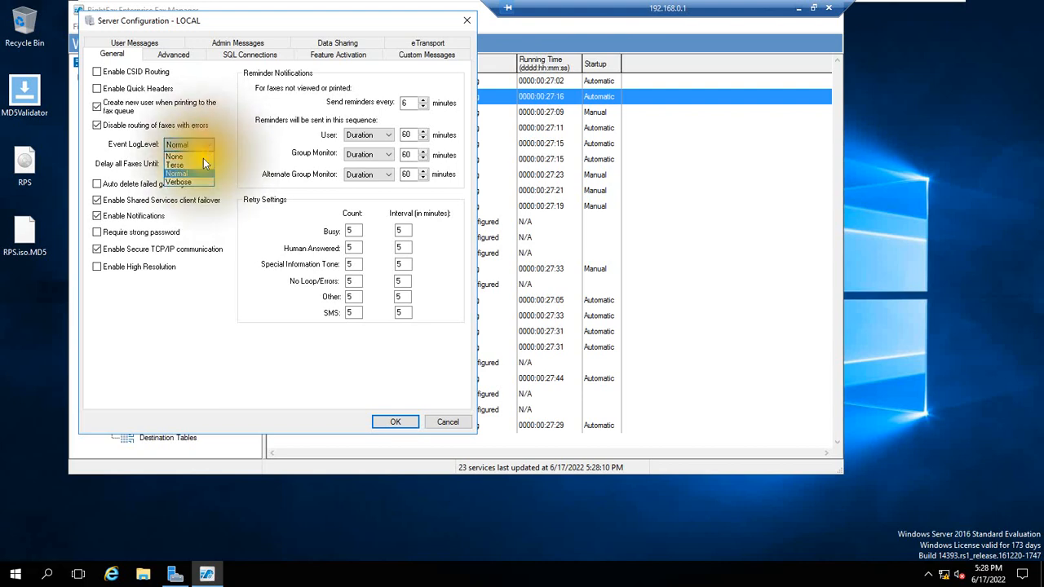
pyautogui.click(198, 181)
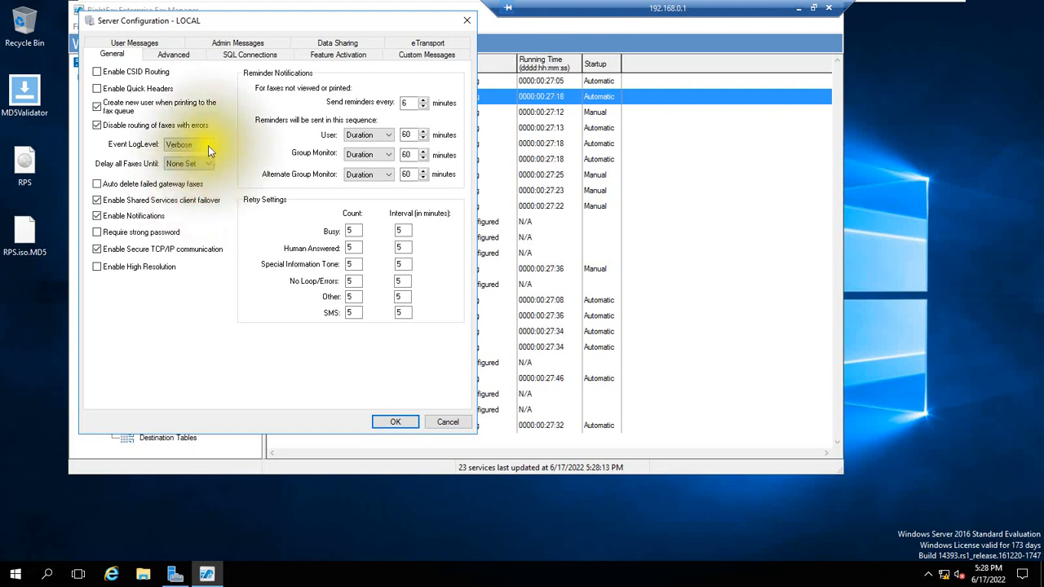
pyautogui.click(209, 146)
pyautogui.click(210, 146)
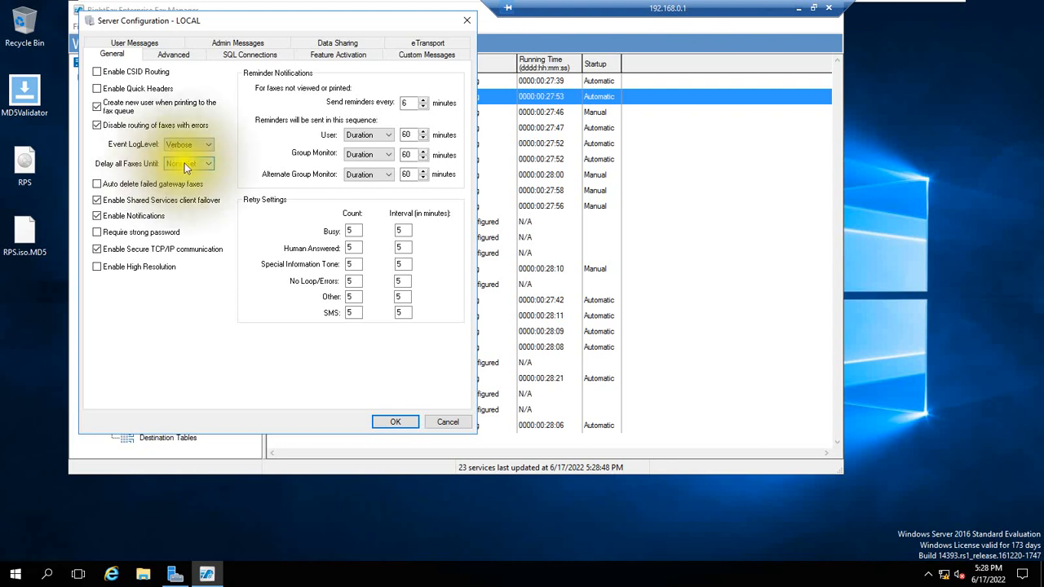
pyautogui.click(208, 164)
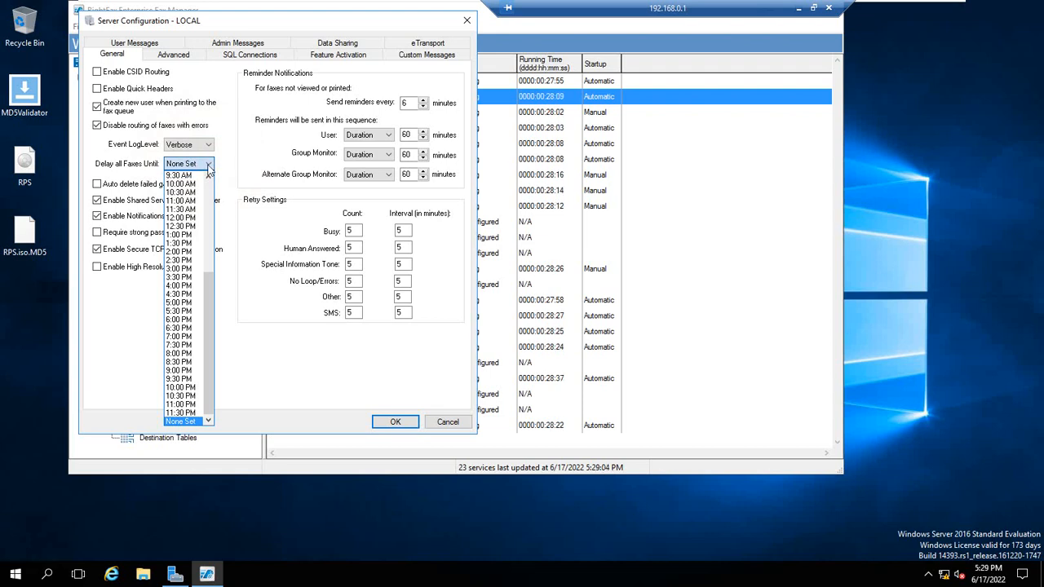
pyautogui.click(208, 165)
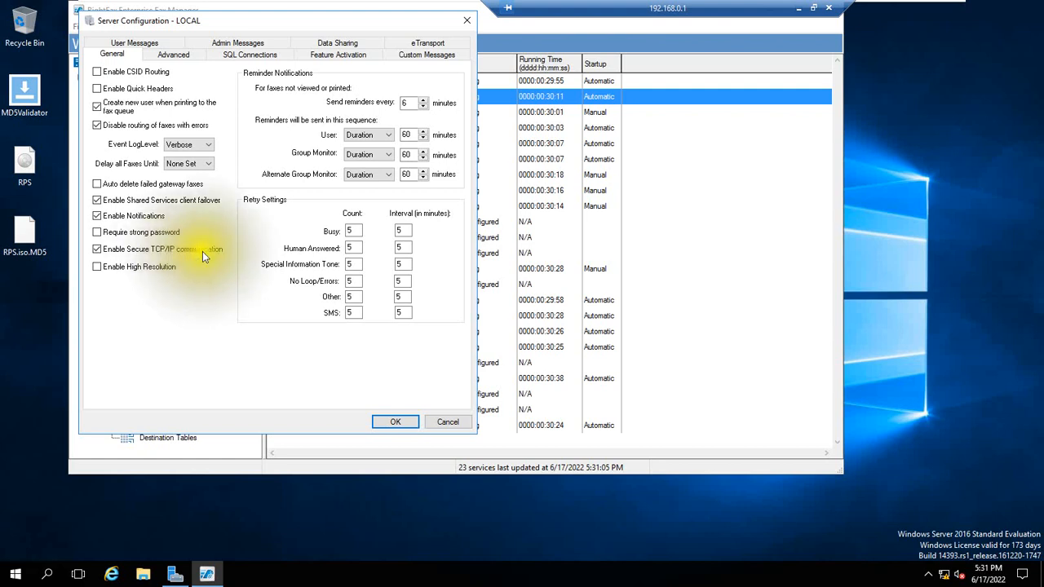
# - Switch high resolution on and off again, and discard the server configuration changes
pyautogui.click(137, 268)
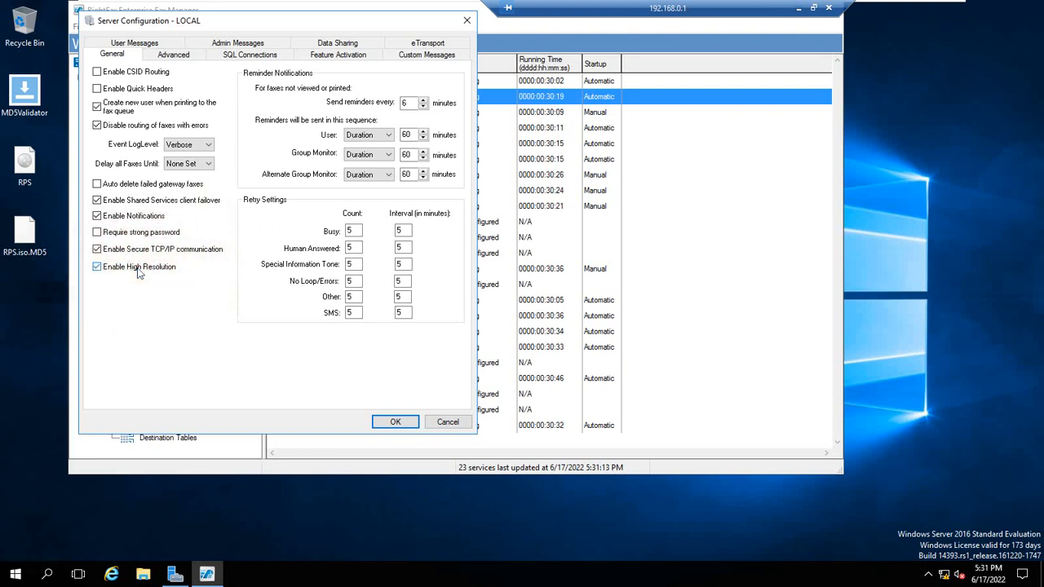
pyautogui.click(137, 268)
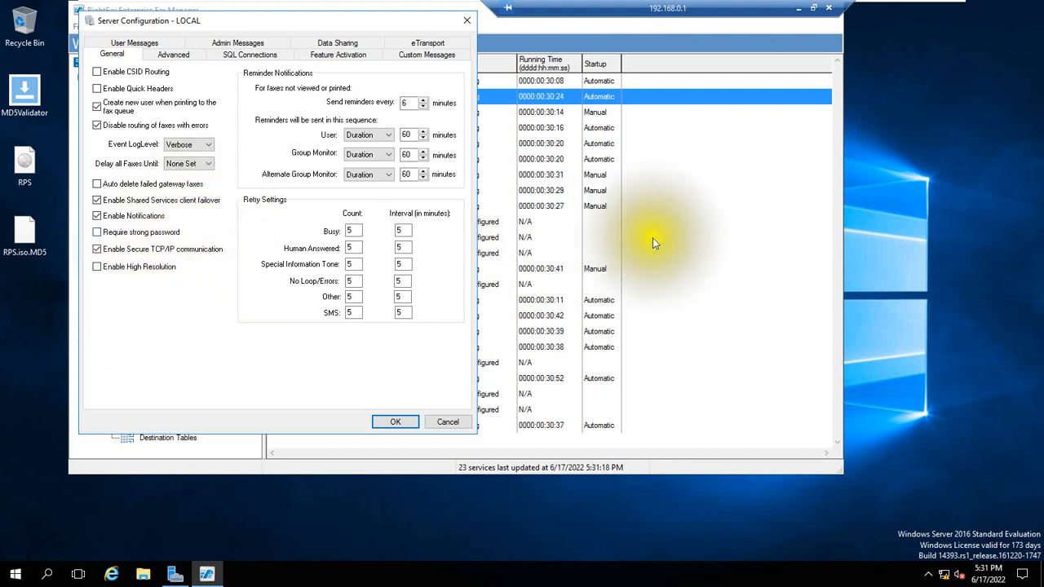
pyautogui.click(686, 51)
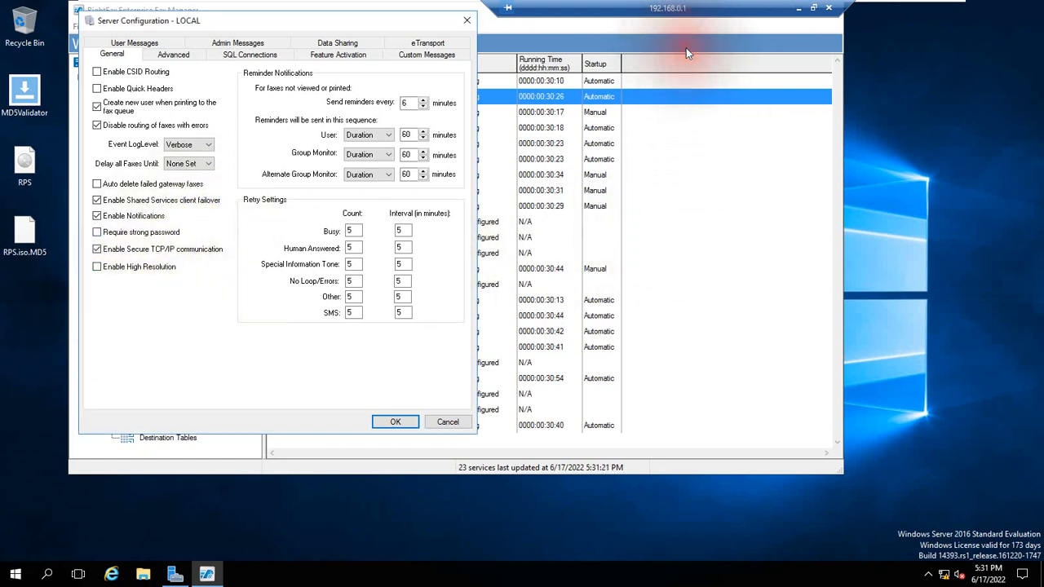
pyautogui.click(447, 423)
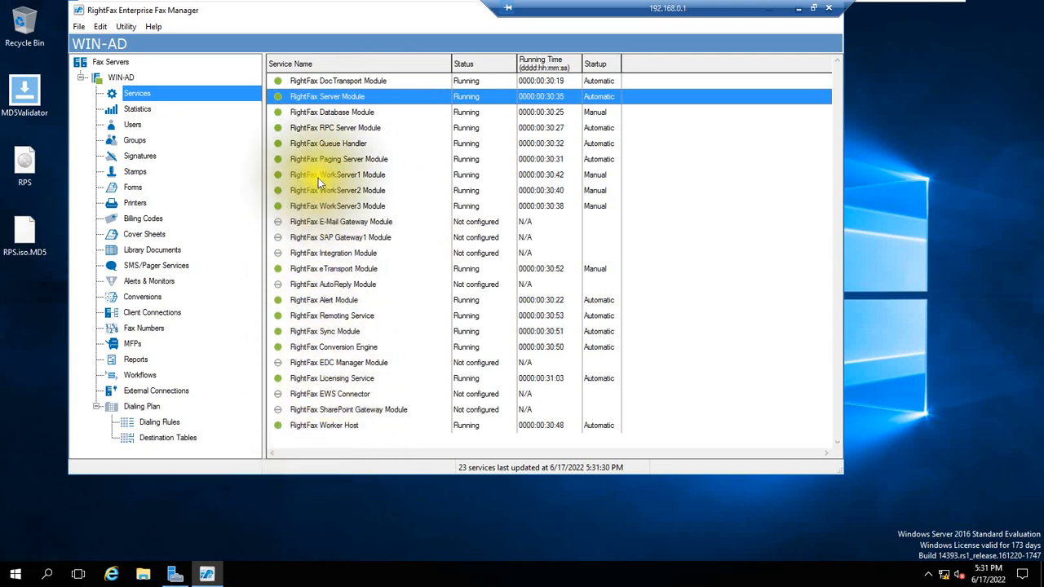
# - Open the RightFax Server Module's configuration from the services list
pyautogui.click(325, 96)
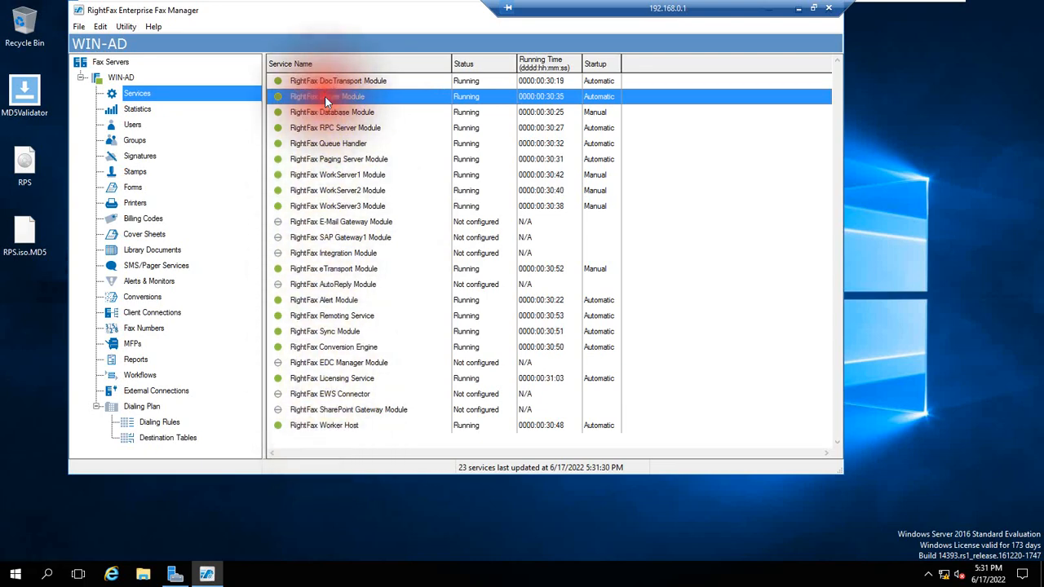
pyautogui.doubleClick(325, 96)
# - Look through the RightFax tools installed in the Open Text program folder of Windows, and return to the server configuration
pyautogui.click(14, 578)
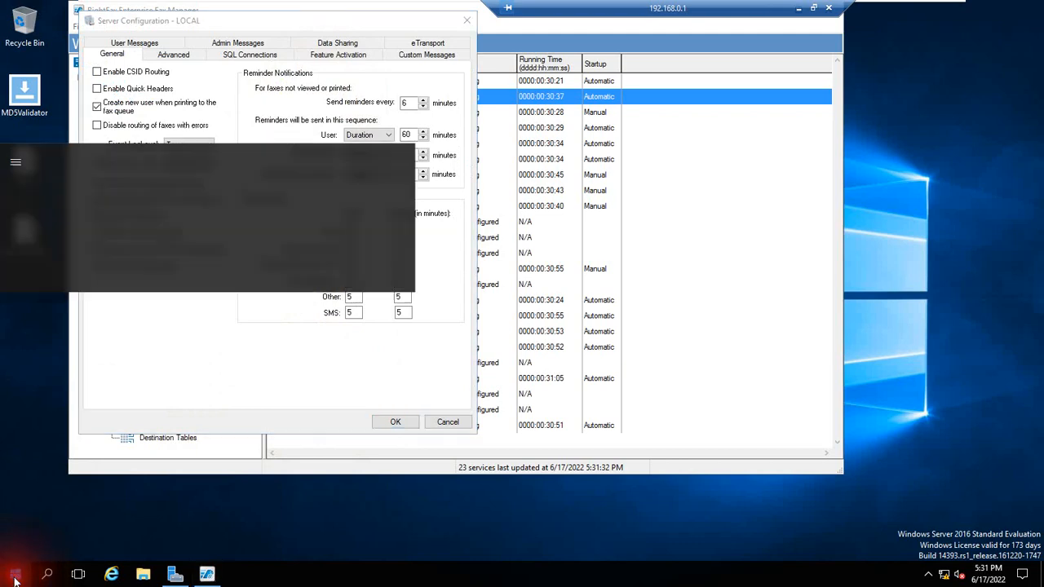
pyautogui.click(172, 483)
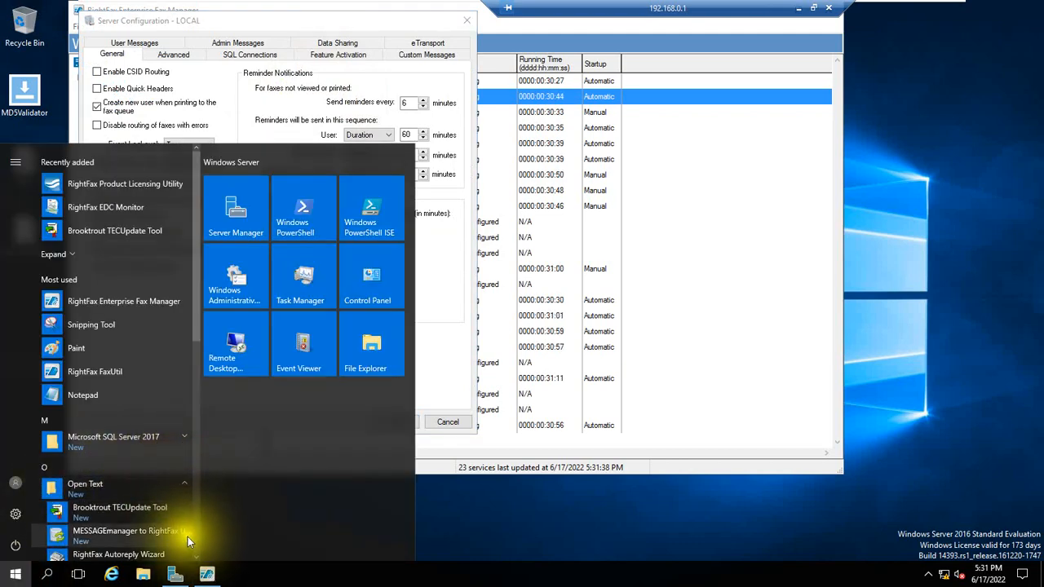
pyautogui.scroll(-1, 195, 560)
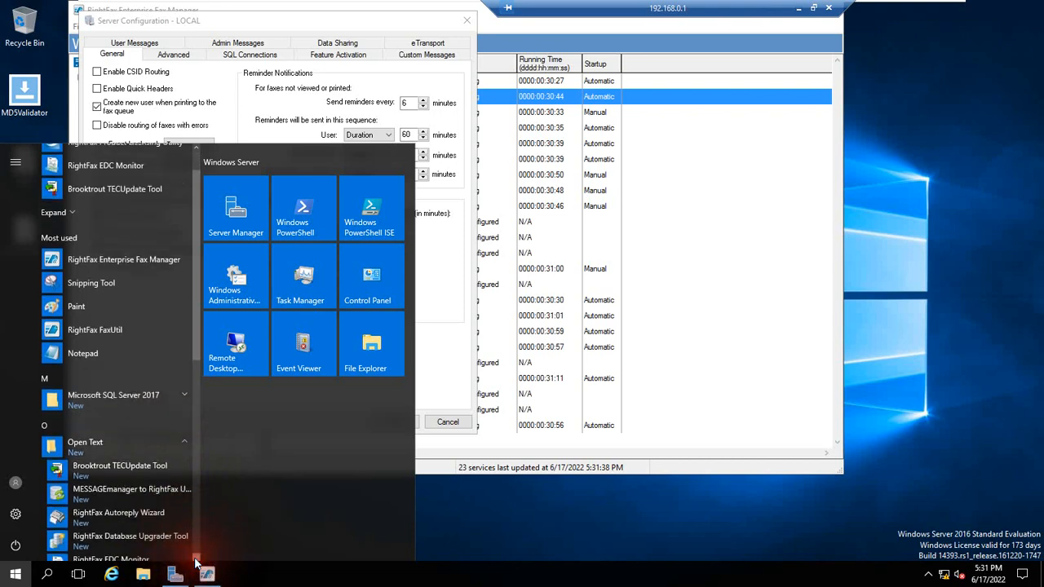
pyautogui.scroll(-3, 195, 561)
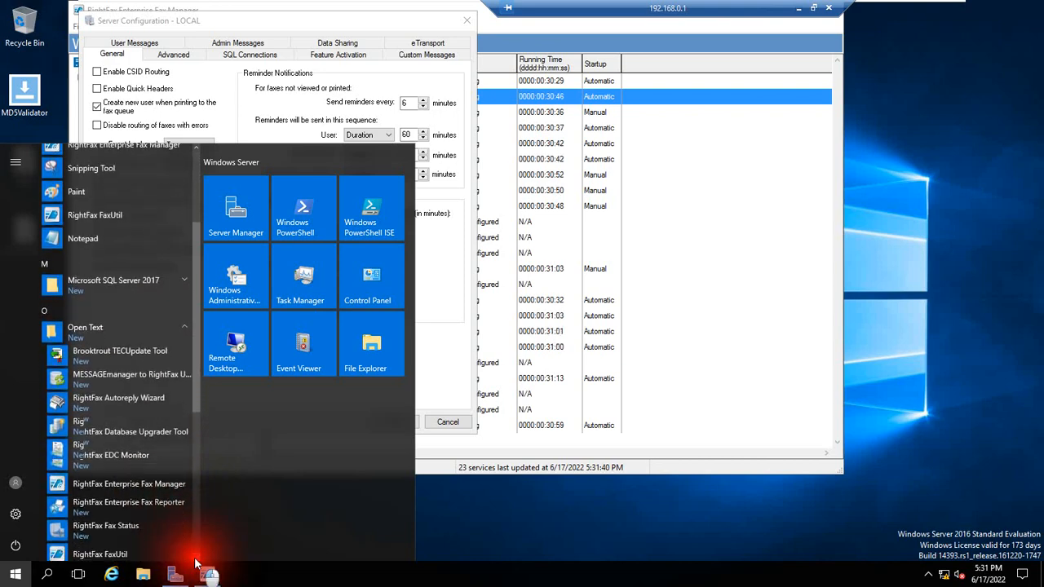
pyautogui.scroll(-2, 195, 561)
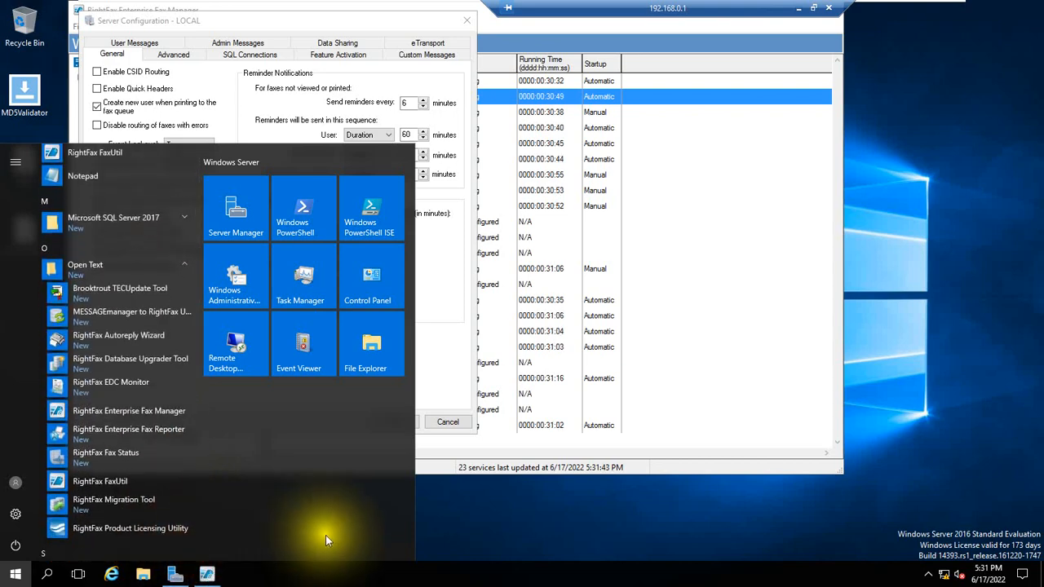
pyautogui.click(436, 522)
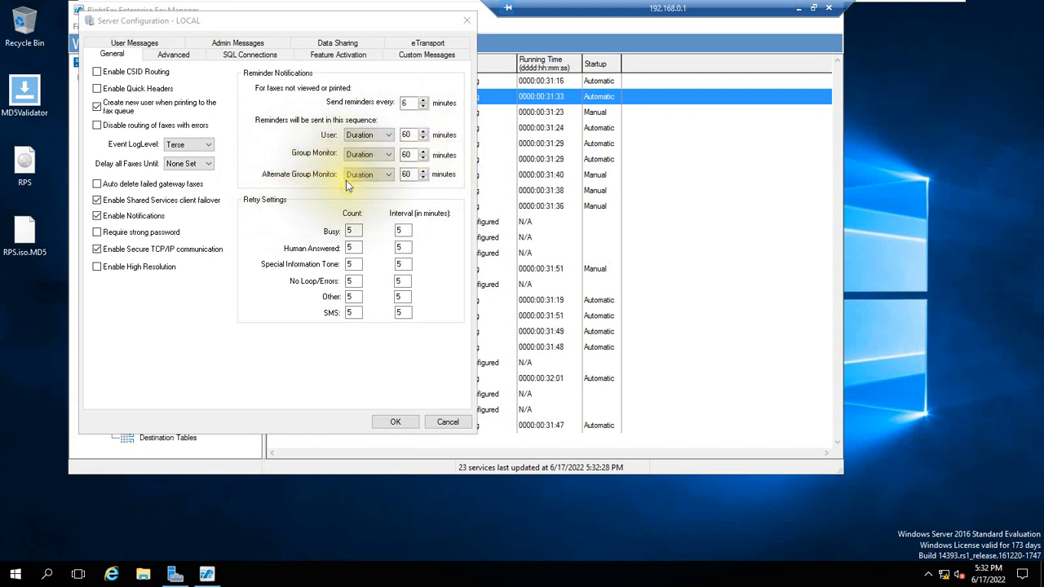
# - Check the options offered for the alternate group monitor's reminder notifications
pyautogui.click(391, 175)
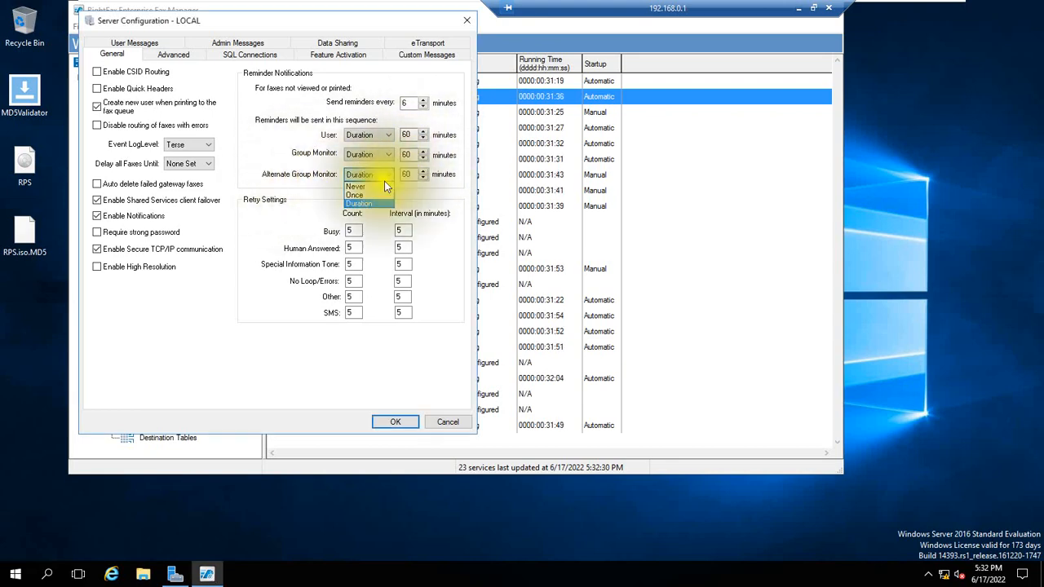
pyautogui.click(380, 155)
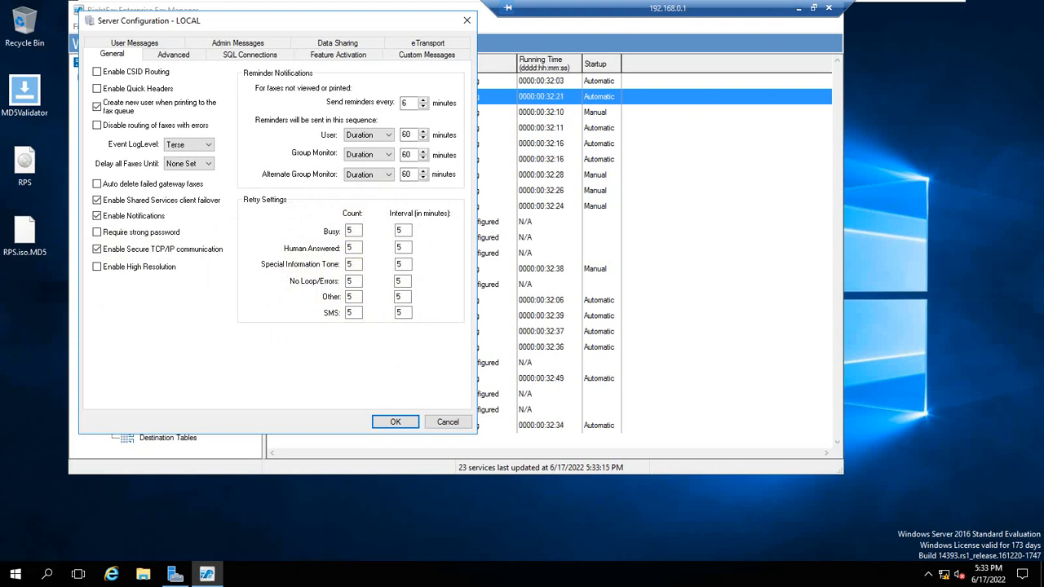
# - Open the Advanced server settings and check the choices for the database event log level and the maintenance cycle's scheduled time
pyautogui.click(184, 58)
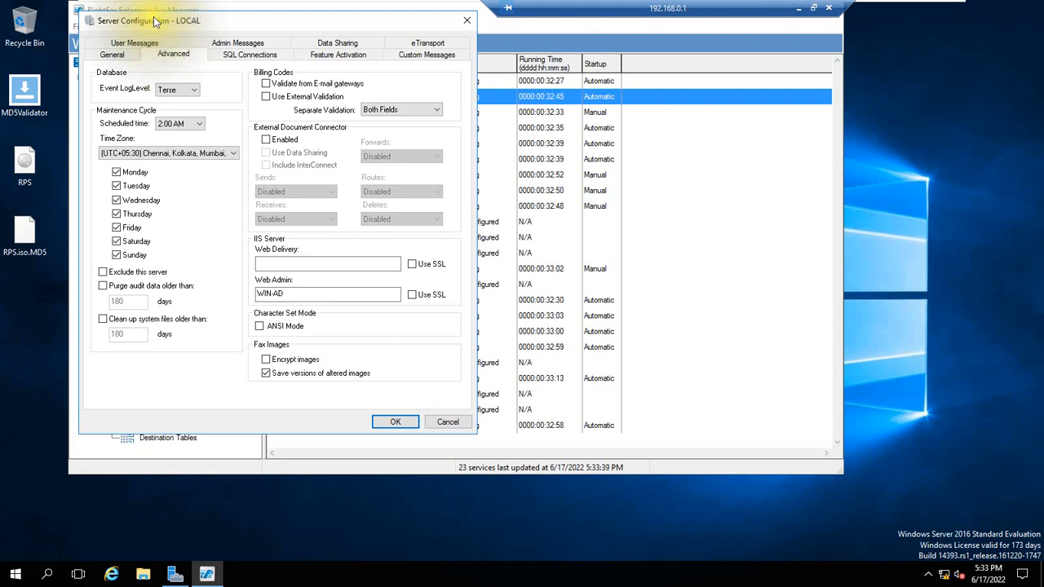
pyautogui.click(194, 92)
pyautogui.click(194, 91)
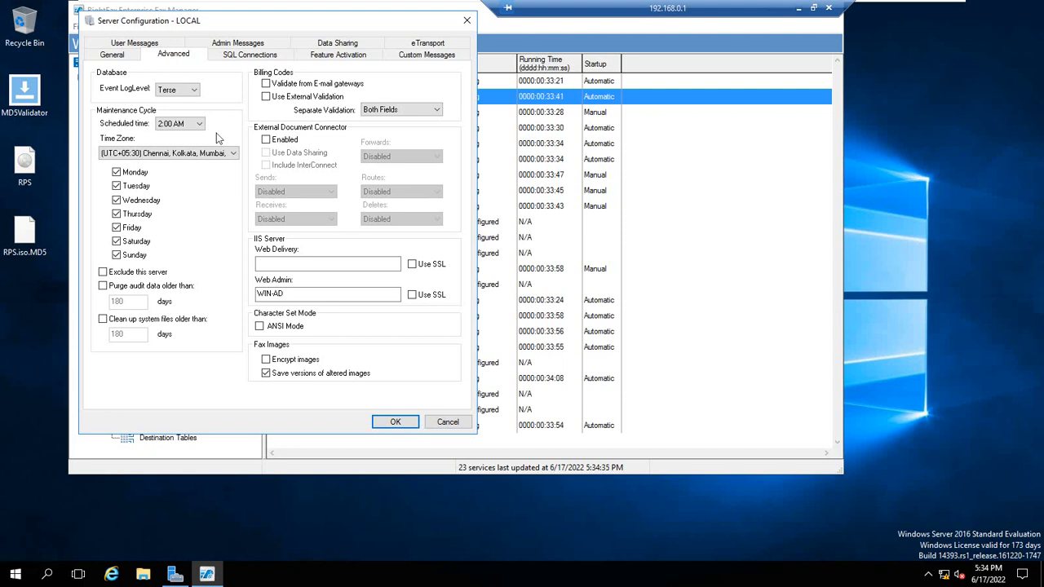
pyautogui.click(200, 125)
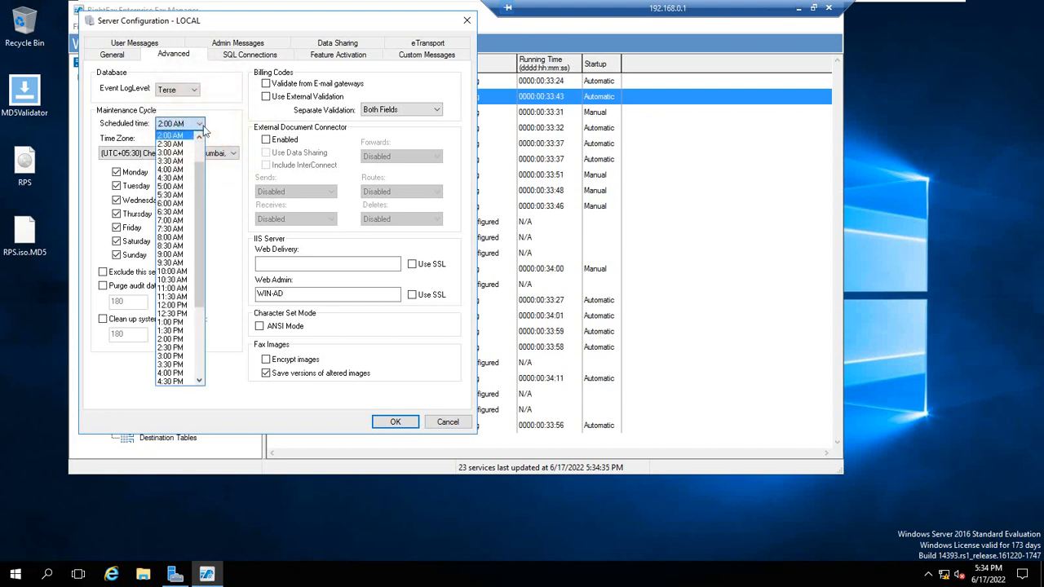
pyautogui.click(203, 125)
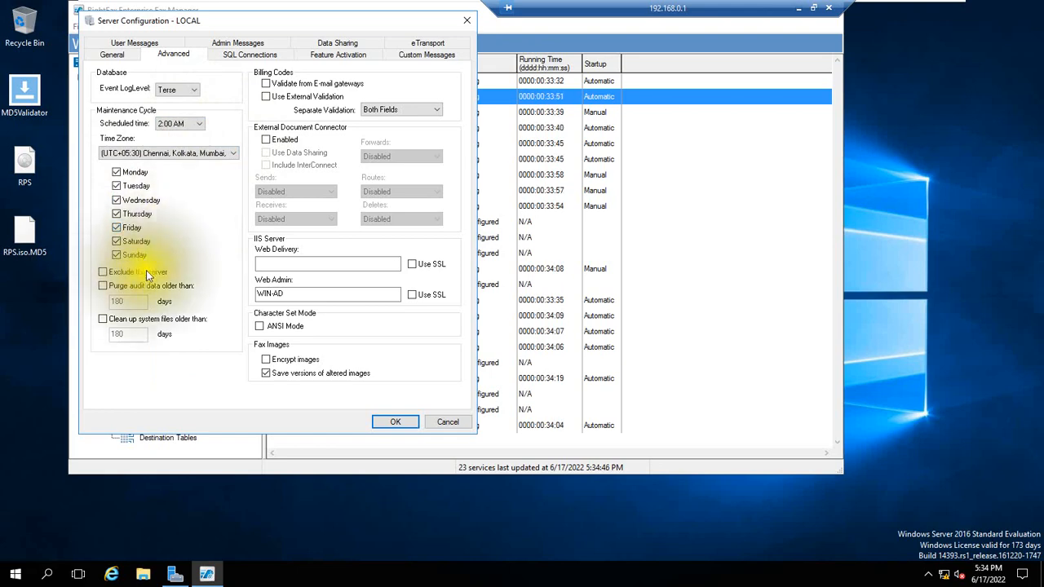
# - In the maintenance cycle, switch excluding this server and purging audit data older than 180 days on and off again
pyautogui.click(104, 271)
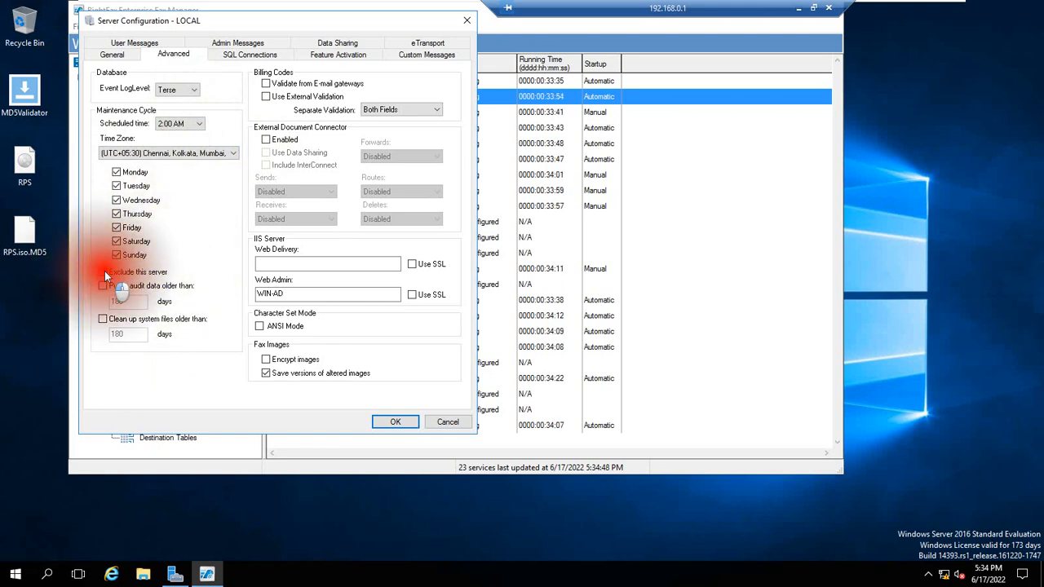
pyautogui.click(104, 272)
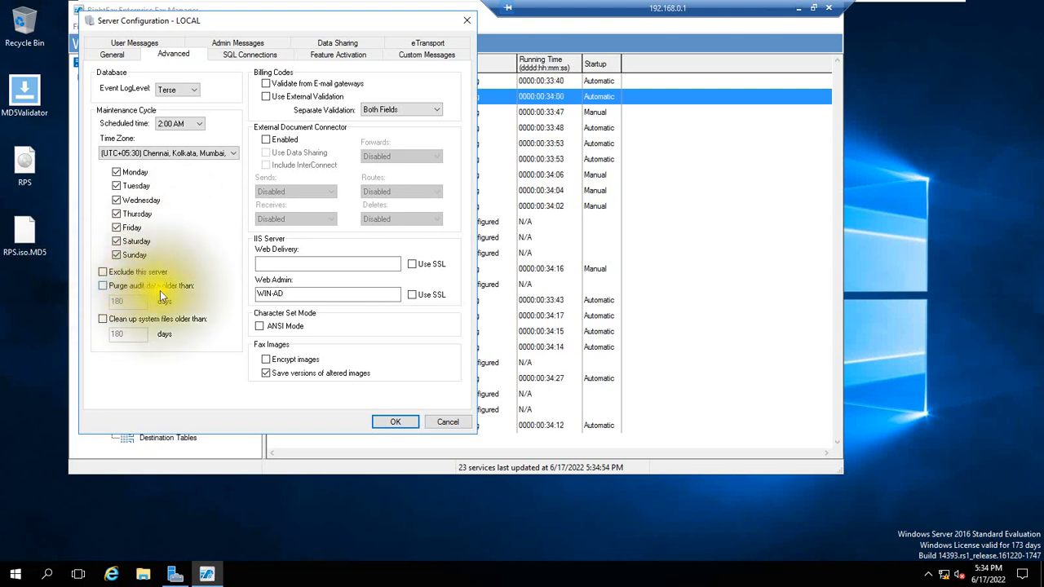
pyautogui.click(104, 286)
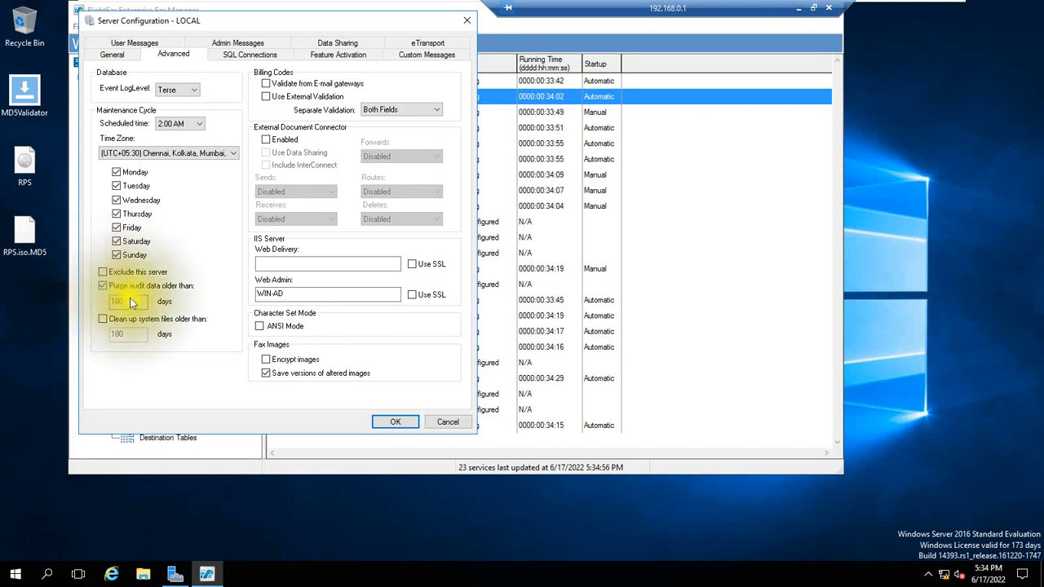
pyautogui.click(122, 300)
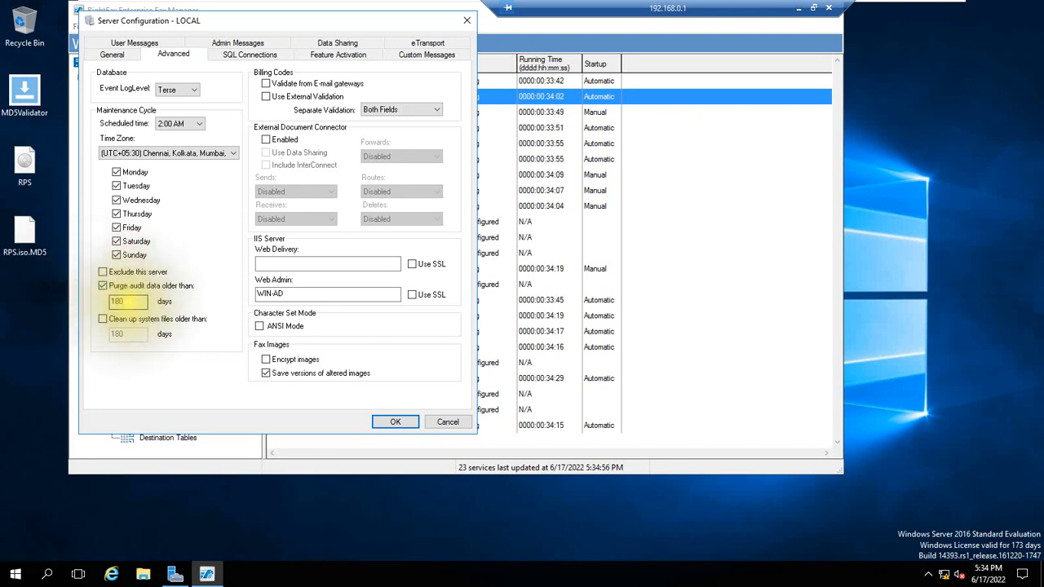
pyautogui.click(103, 287)
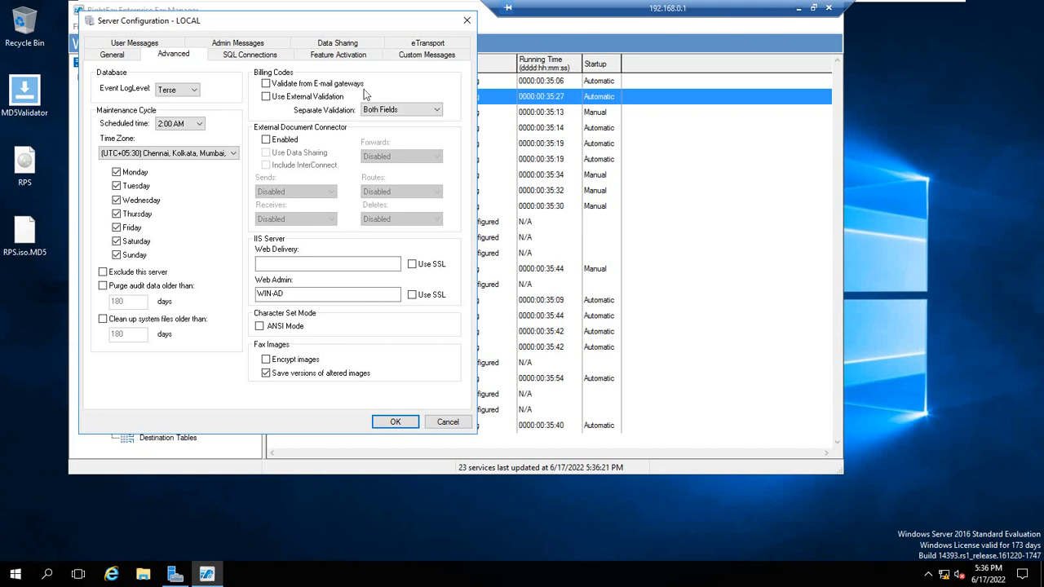
# - Try the billing code options for e-mail gateway validation and external validation, and switch both off again
pyautogui.click(304, 99)
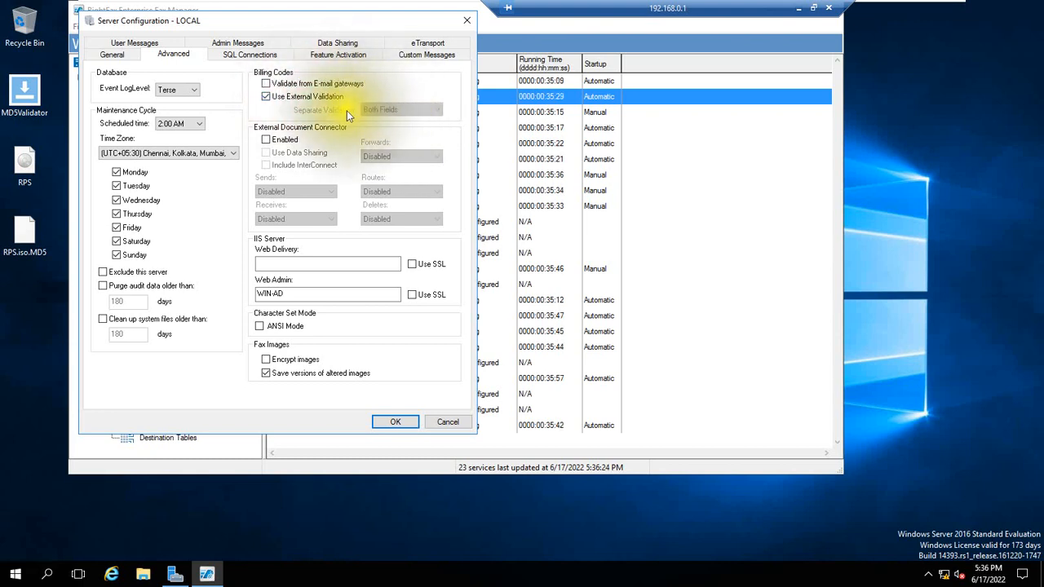
pyautogui.click(272, 83)
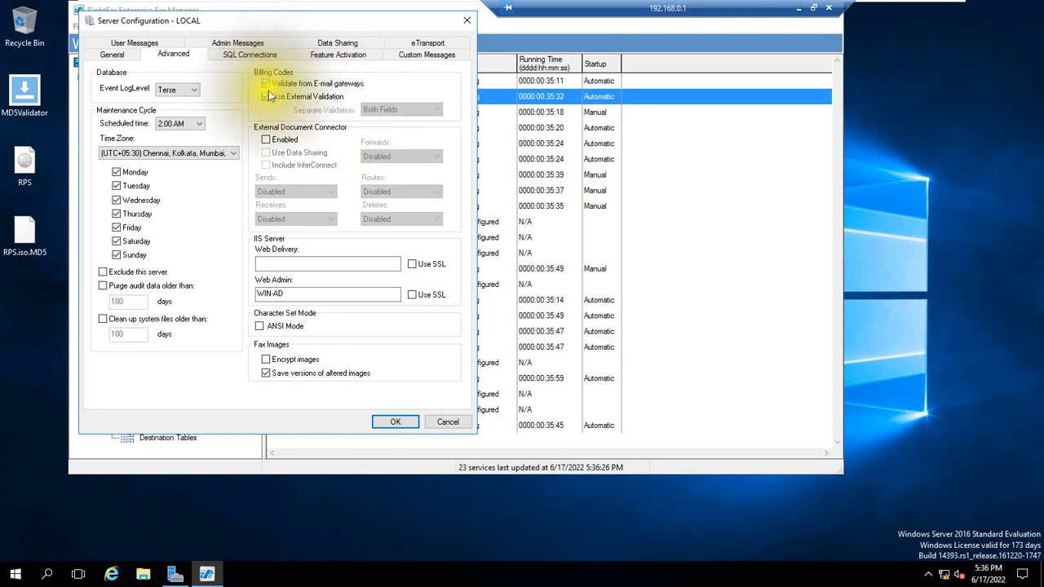
pyautogui.click(267, 97)
pyautogui.click(398, 111)
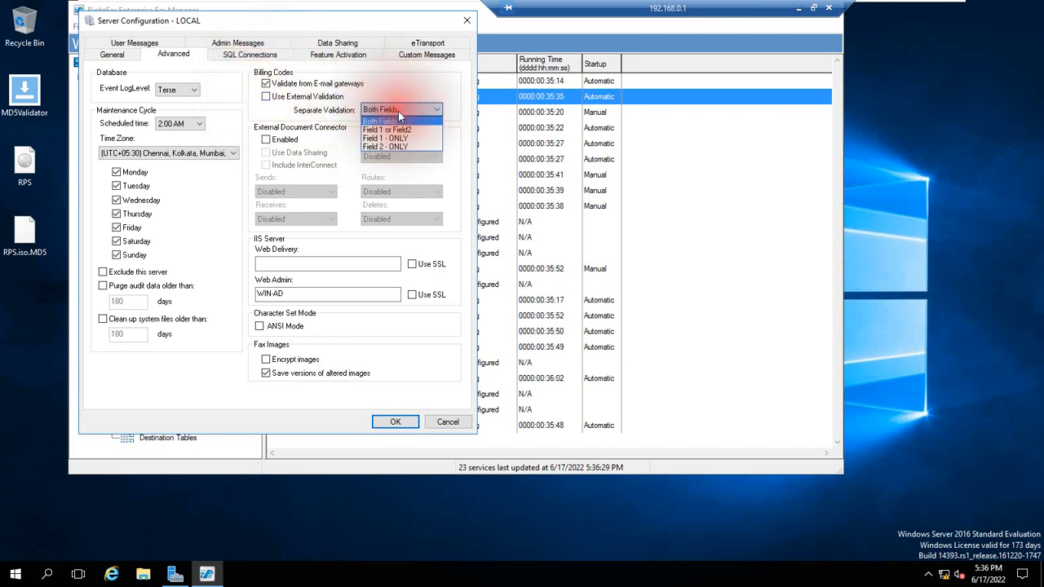
pyautogui.click(344, 118)
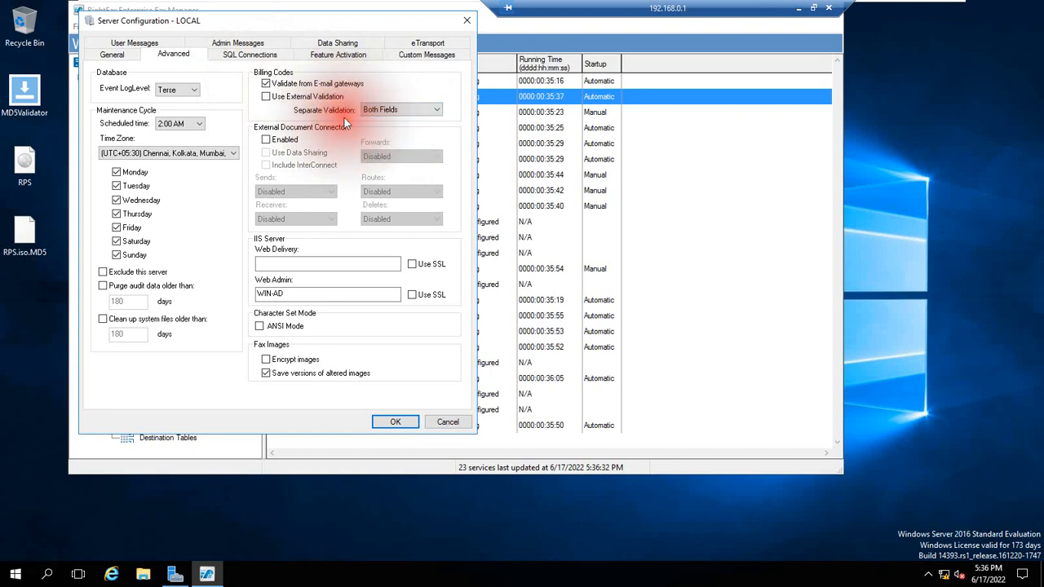
pyautogui.click(285, 97)
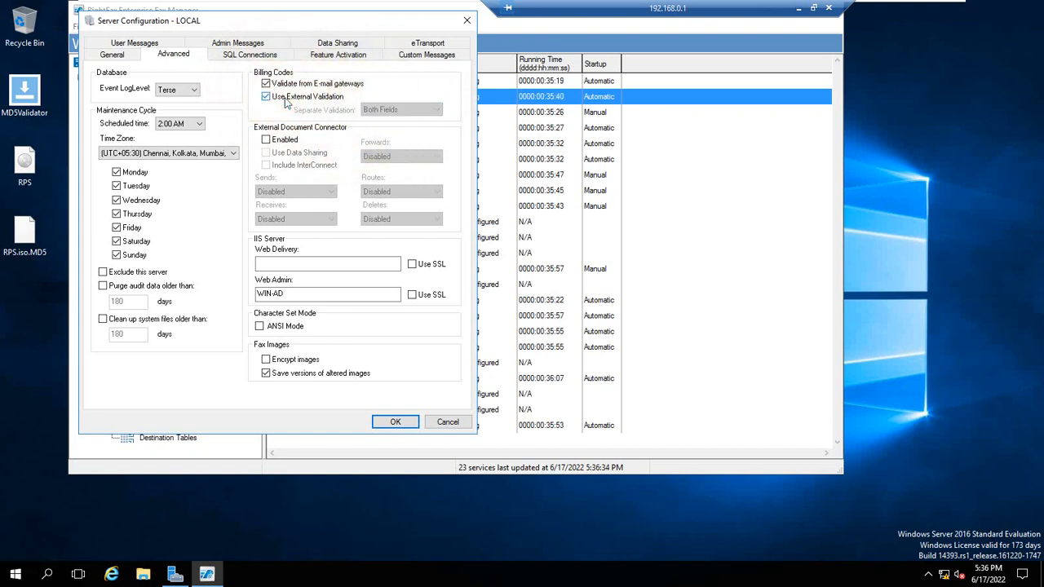
pyautogui.click(282, 93)
pyautogui.click(282, 84)
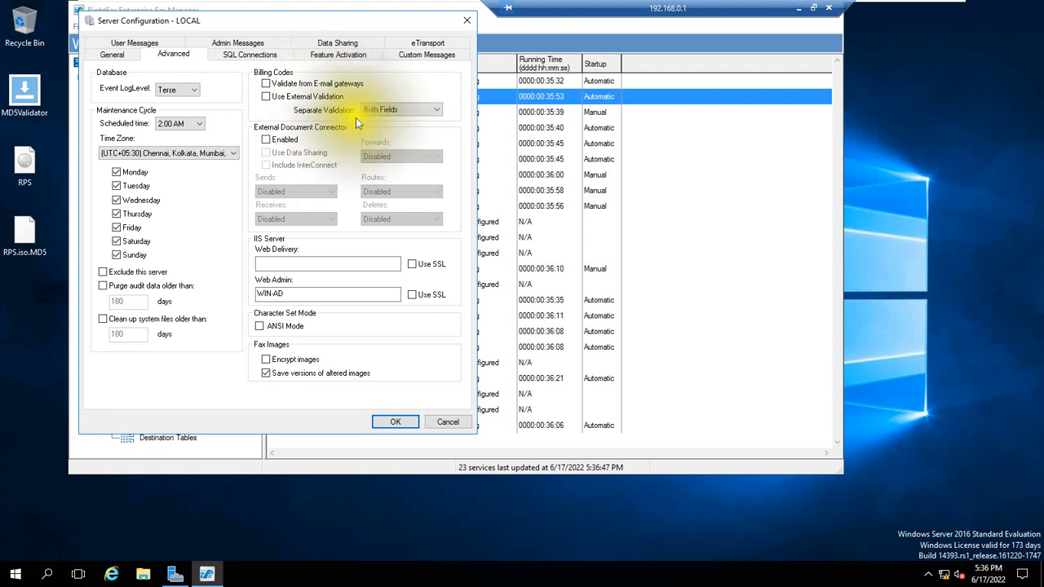
# - Review the billing codes' separate validation options and keep Both Fields selected
pyautogui.click(399, 111)
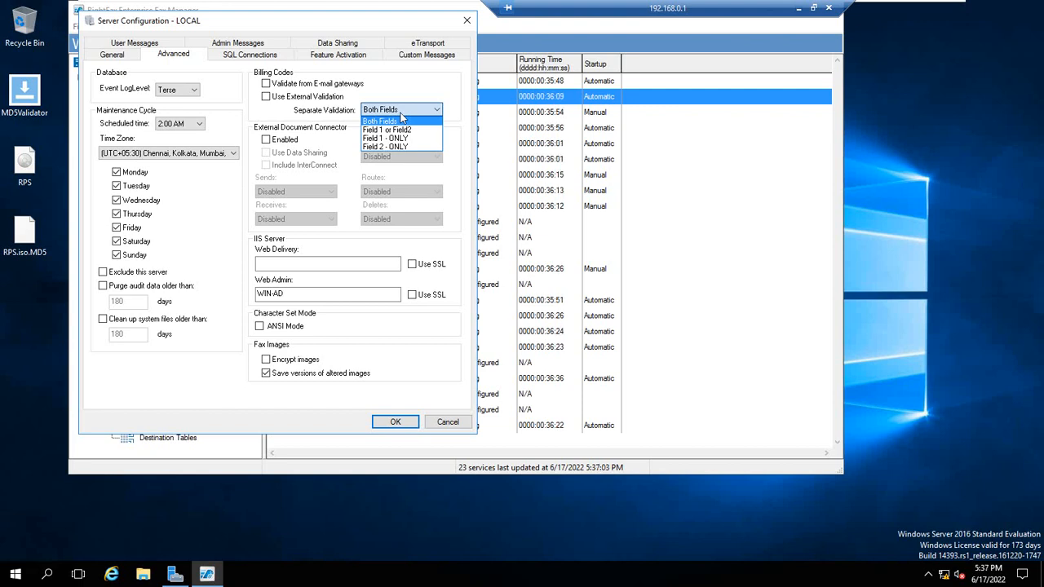
pyautogui.click(400, 120)
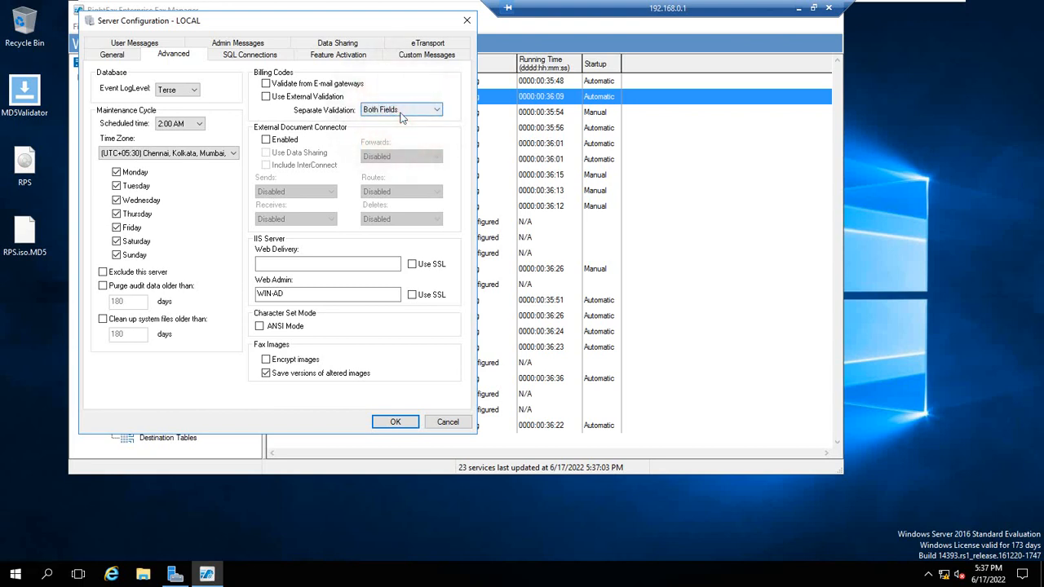
pyautogui.click(401, 113)
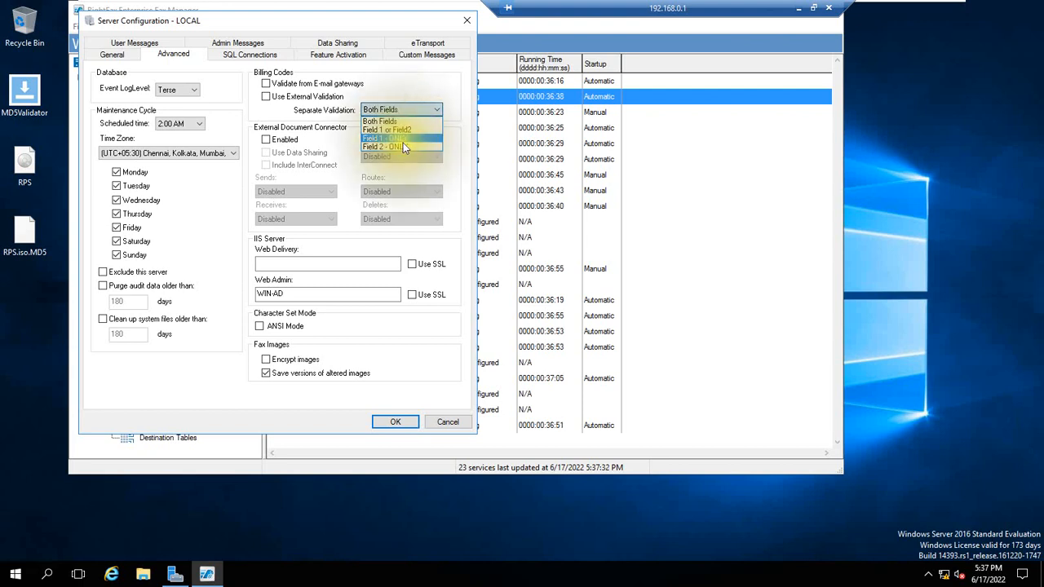
pyautogui.click(402, 146)
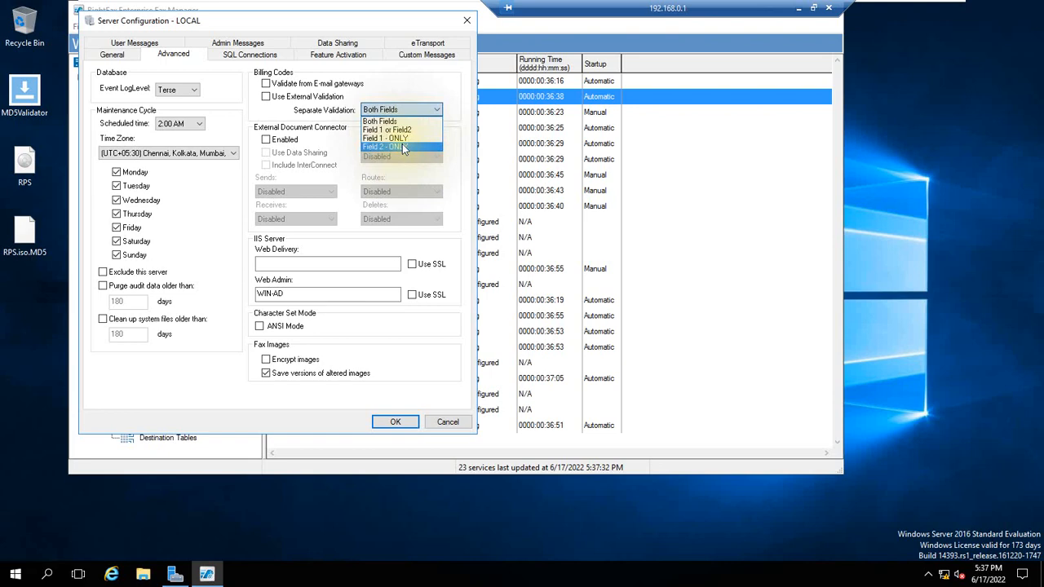
pyautogui.click(411, 120)
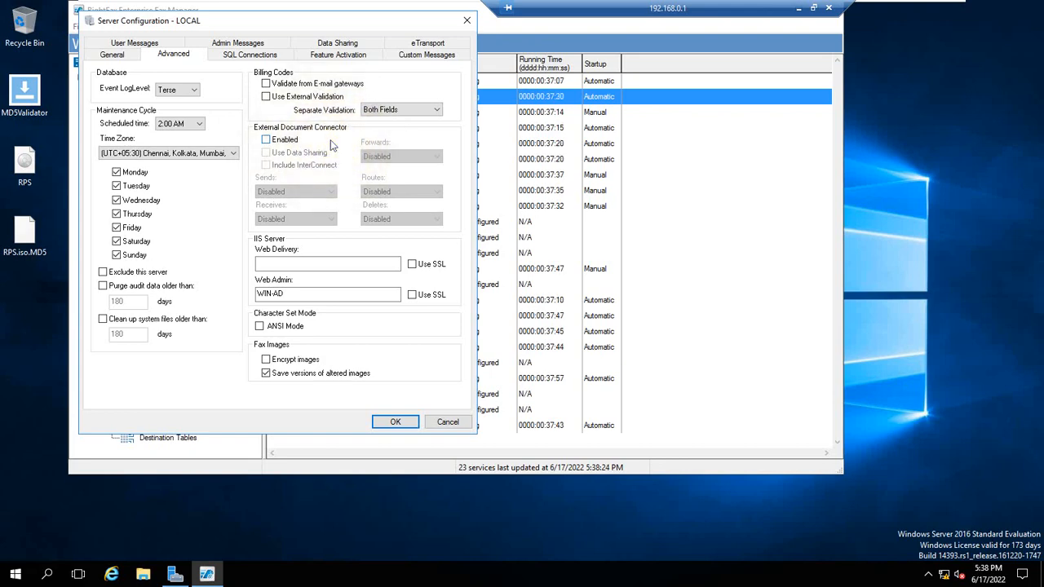
# - Switch the External Document Connector on to show its options, and off again
pyautogui.click(267, 140)
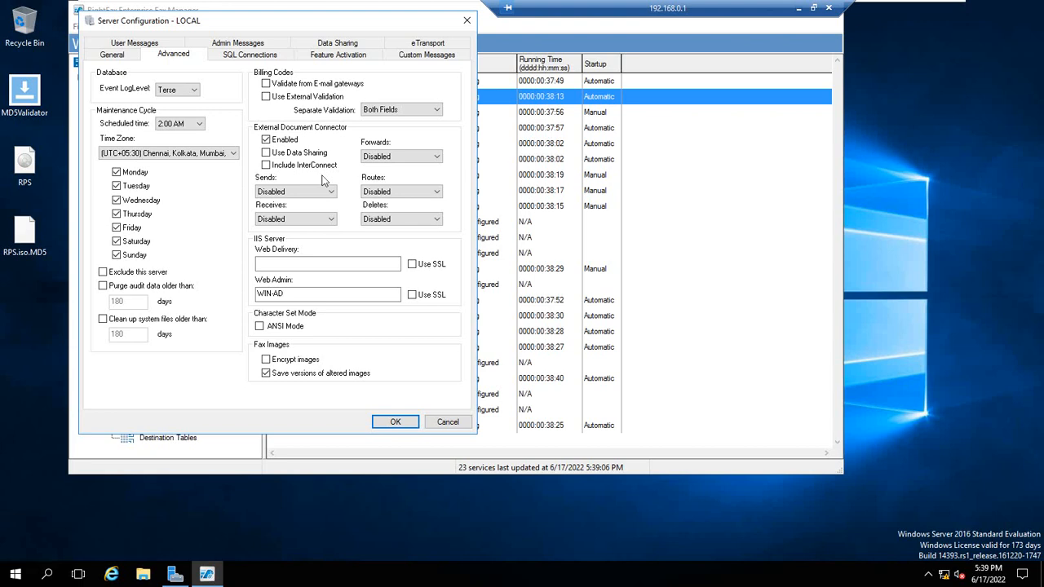
pyautogui.click(277, 140)
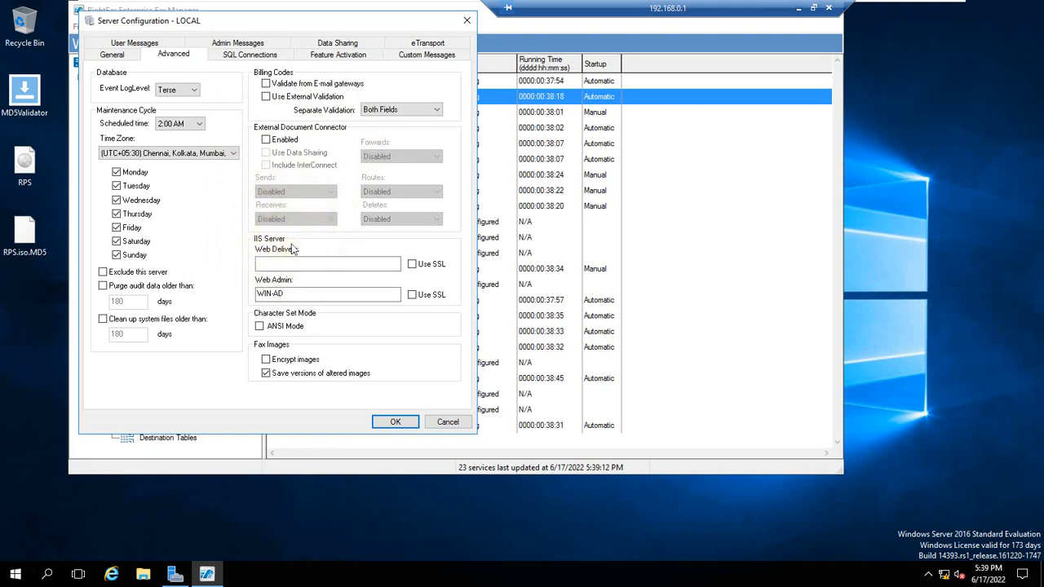
# - Switch SSL for the IIS server's web delivery and encryption of fax images on and off again
pyautogui.click(383, 261)
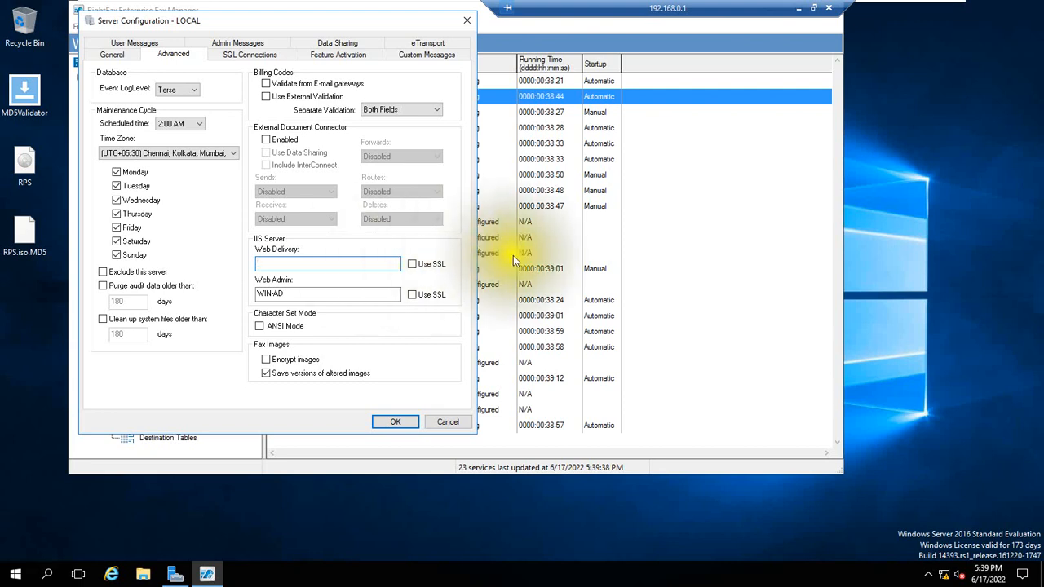
pyautogui.click(413, 265)
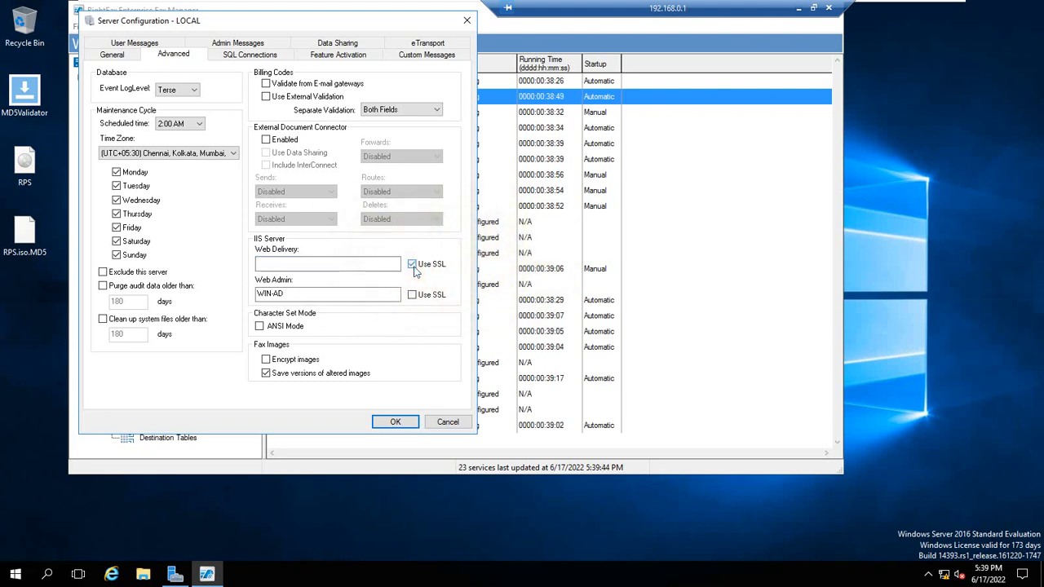
pyautogui.click(413, 265)
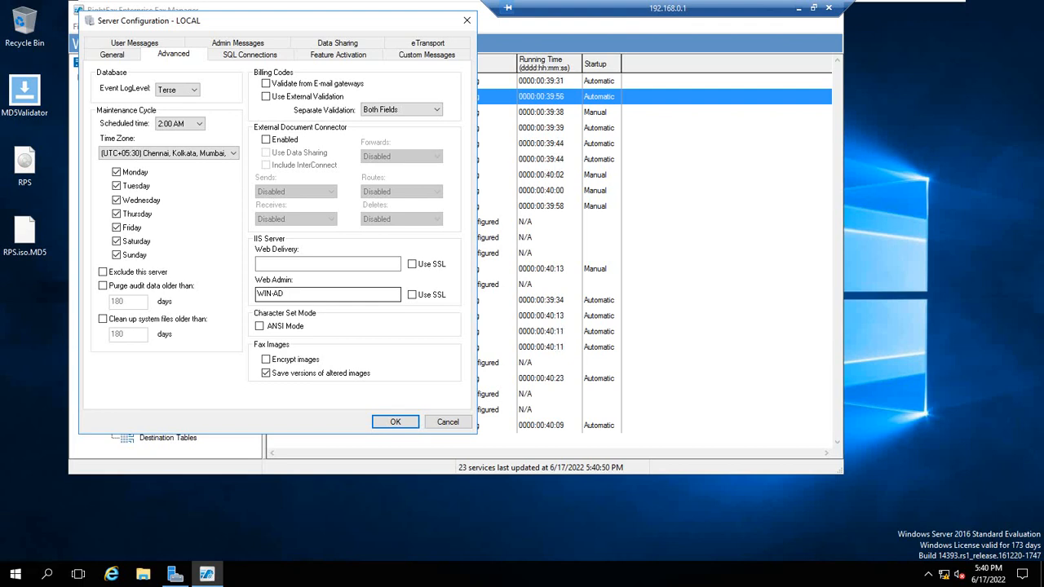
pyautogui.click(267, 361)
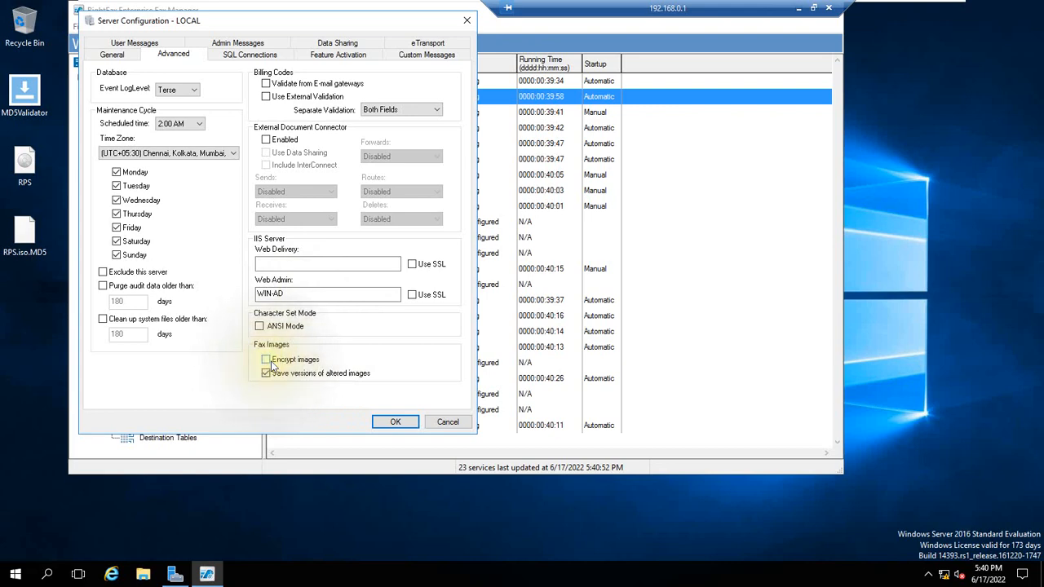
pyautogui.click(271, 360)
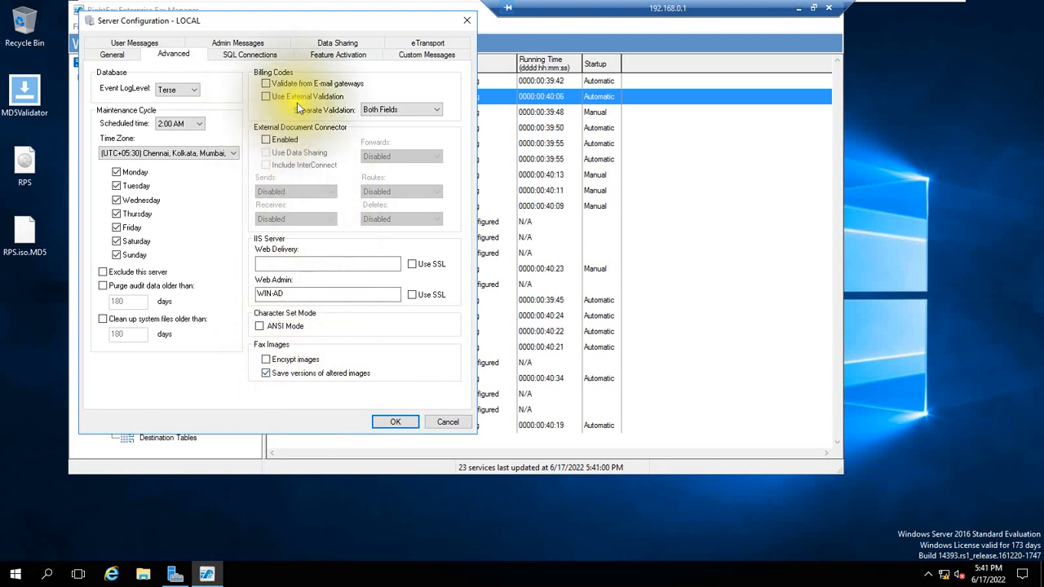
# - Show the server's SQL connection settings and switch storing fax images in SQL on and off again
pyautogui.click(251, 56)
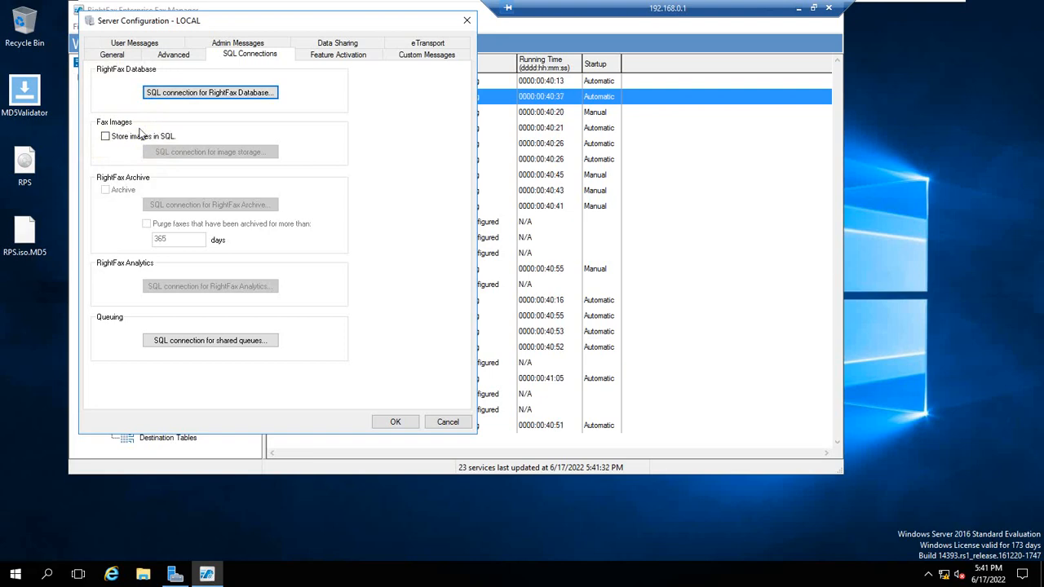
pyautogui.click(121, 127)
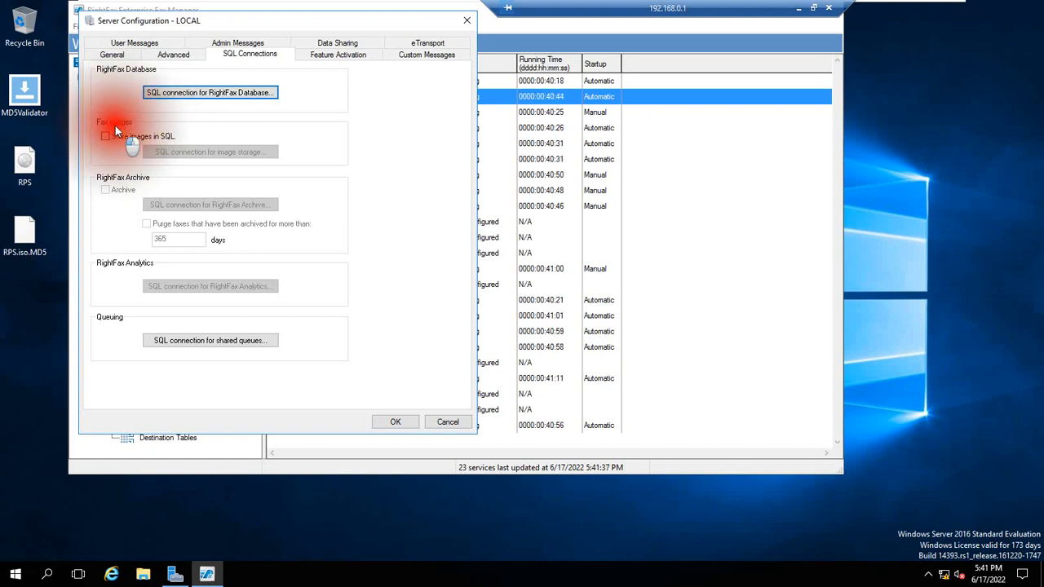
pyautogui.click(106, 137)
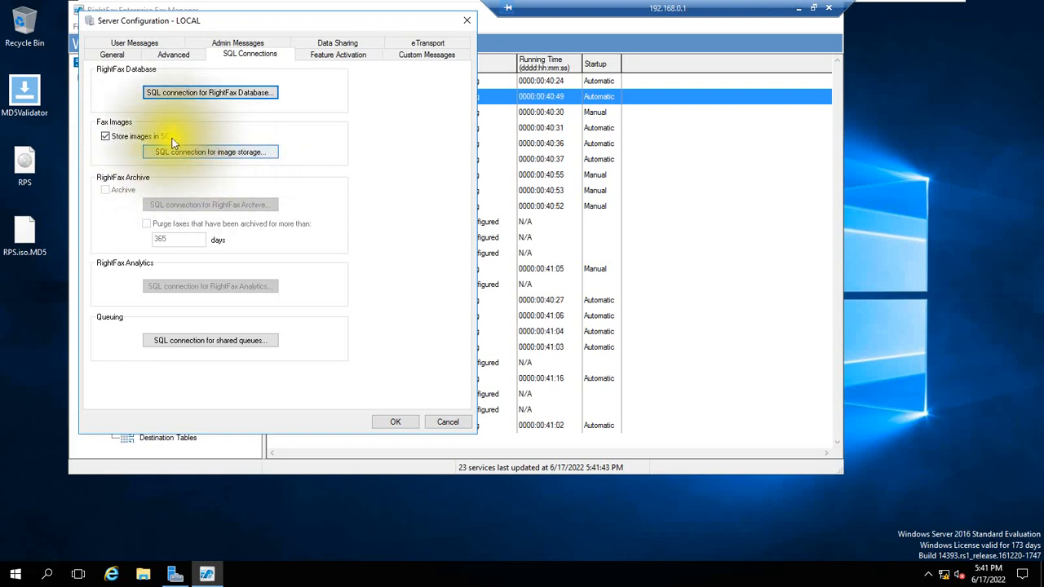
pyautogui.click(127, 136)
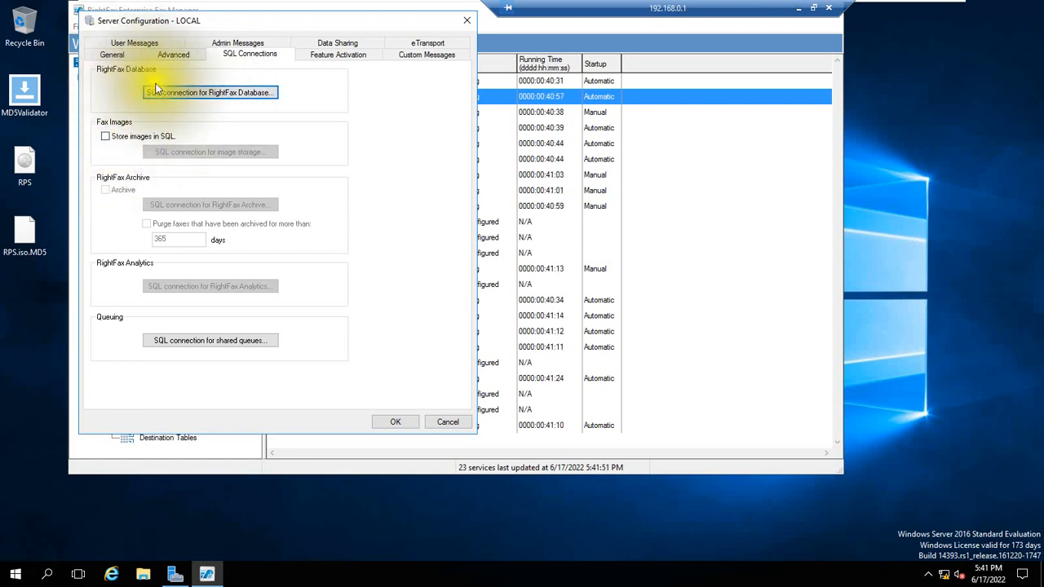
# - Look up the databases available for the RightFax Database SQL connection, pick RightFax, and cancel without saving
pyautogui.click(195, 94)
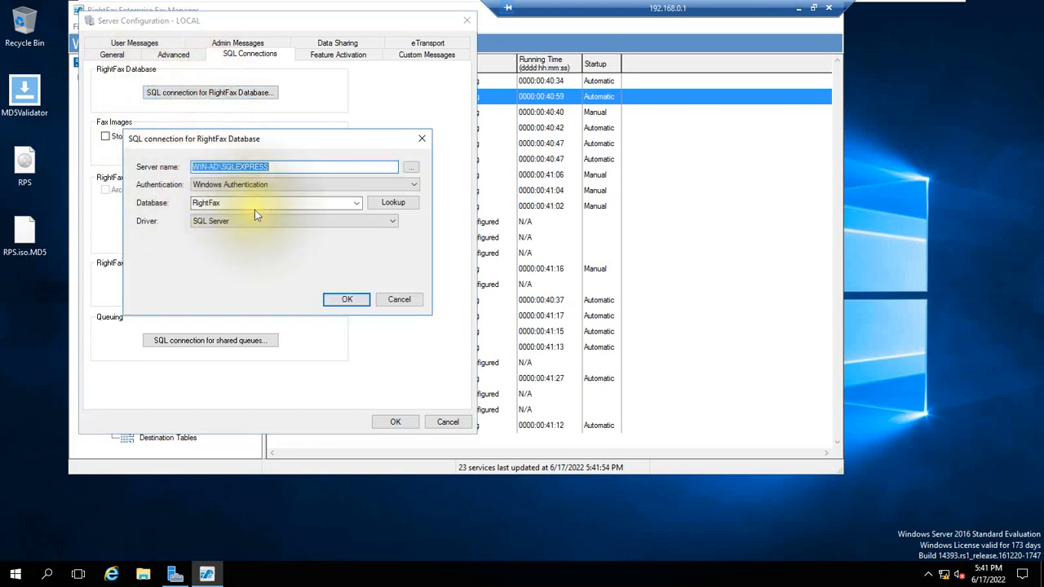
pyautogui.click(395, 203)
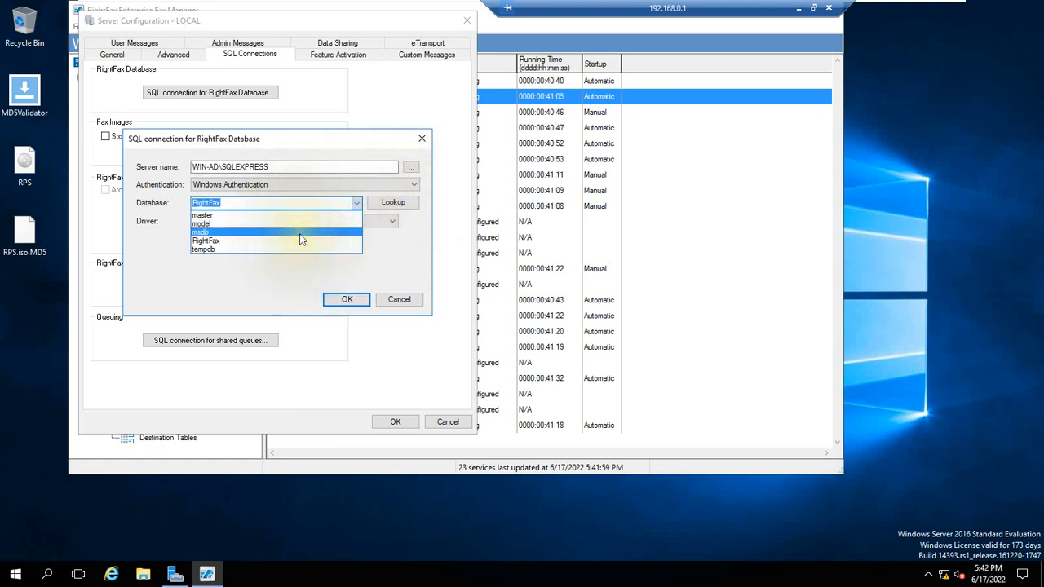
pyautogui.click(297, 242)
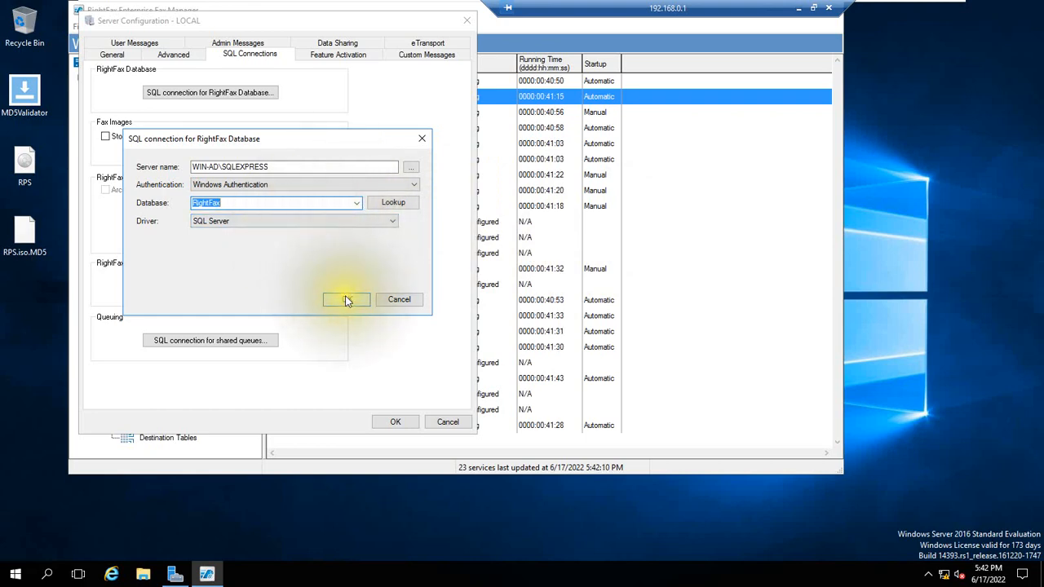
pyautogui.click(398, 300)
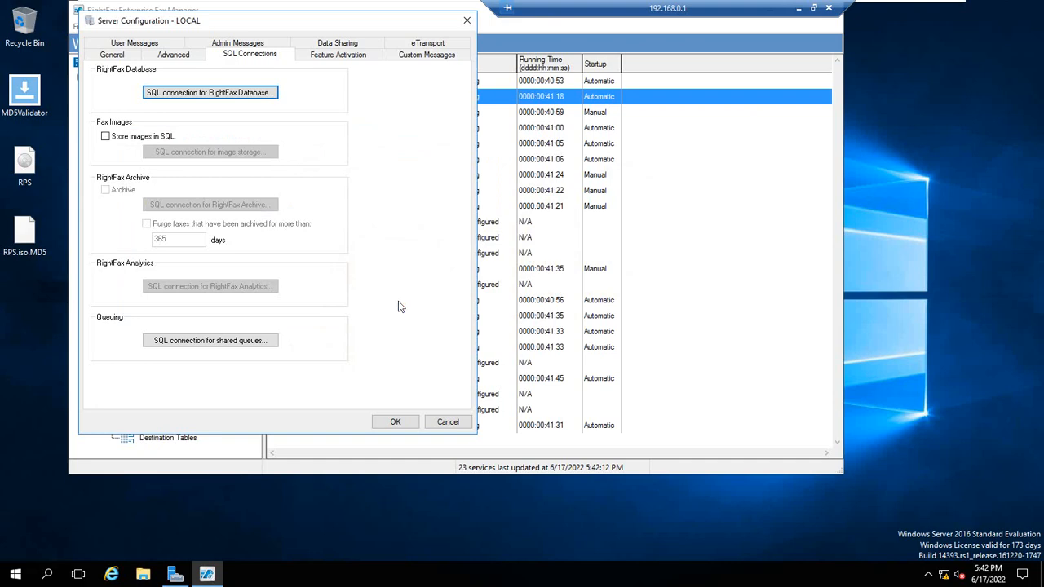
# - Enable storing images in SQL to review the image storage connection, cancel it, and disable the option again
pyautogui.click(106, 137)
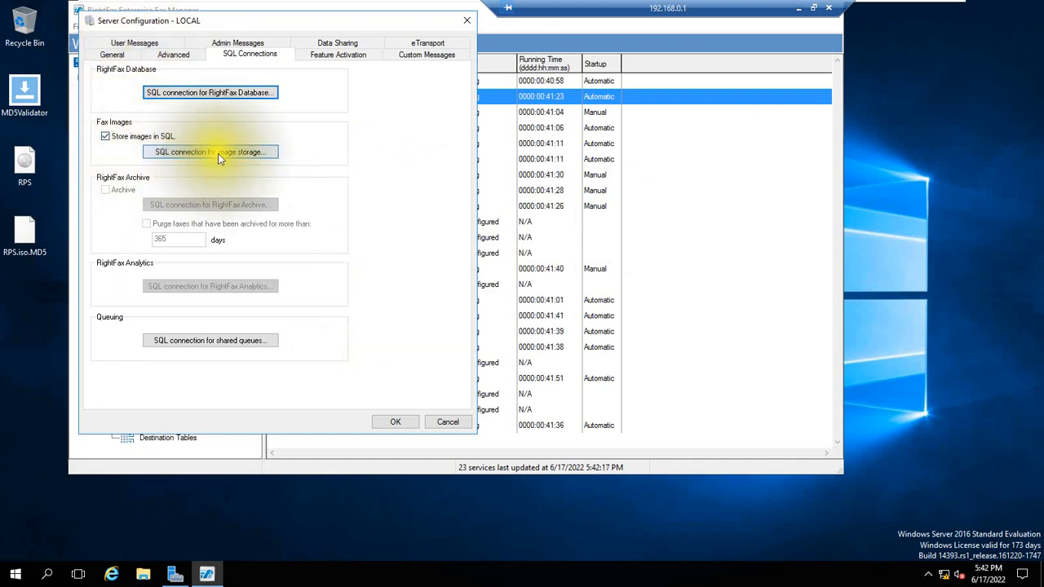
pyautogui.click(218, 153)
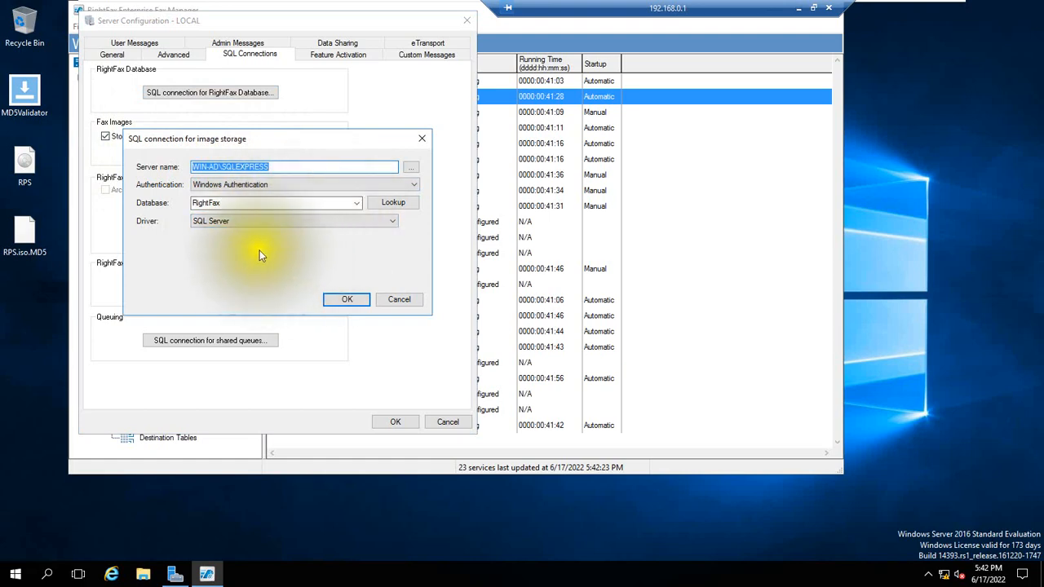
pyautogui.click(397, 301)
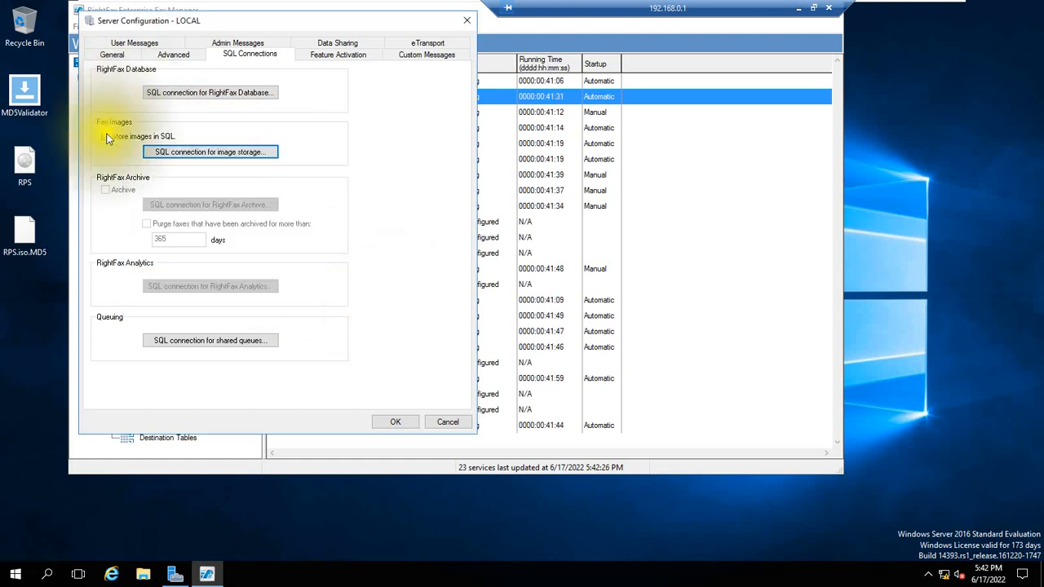
pyautogui.click(106, 136)
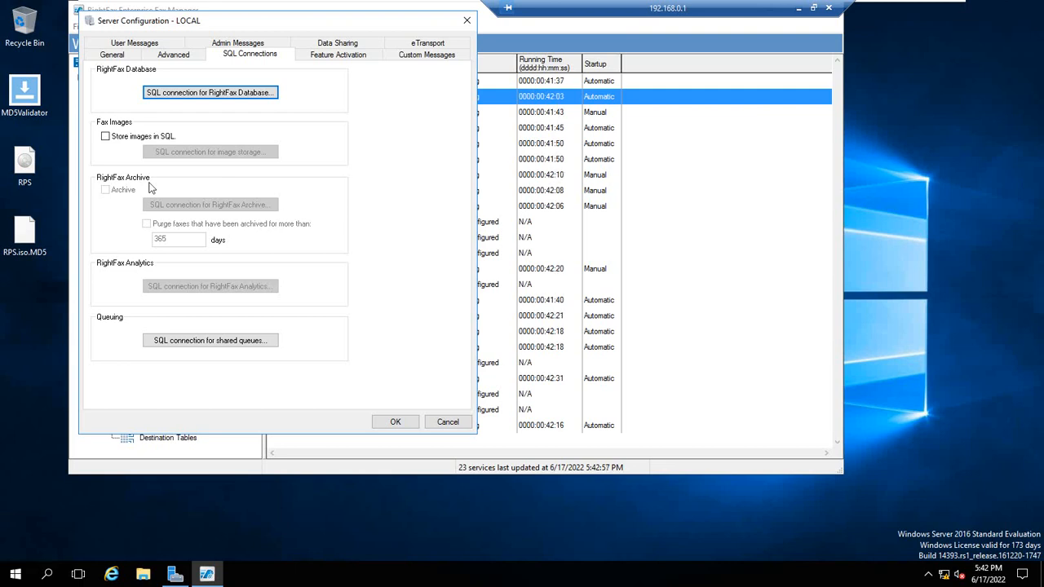
# - Try to enable RightFax Archive and its fax purging, with storing images in SQL temporarily switched on
pyautogui.click(137, 179)
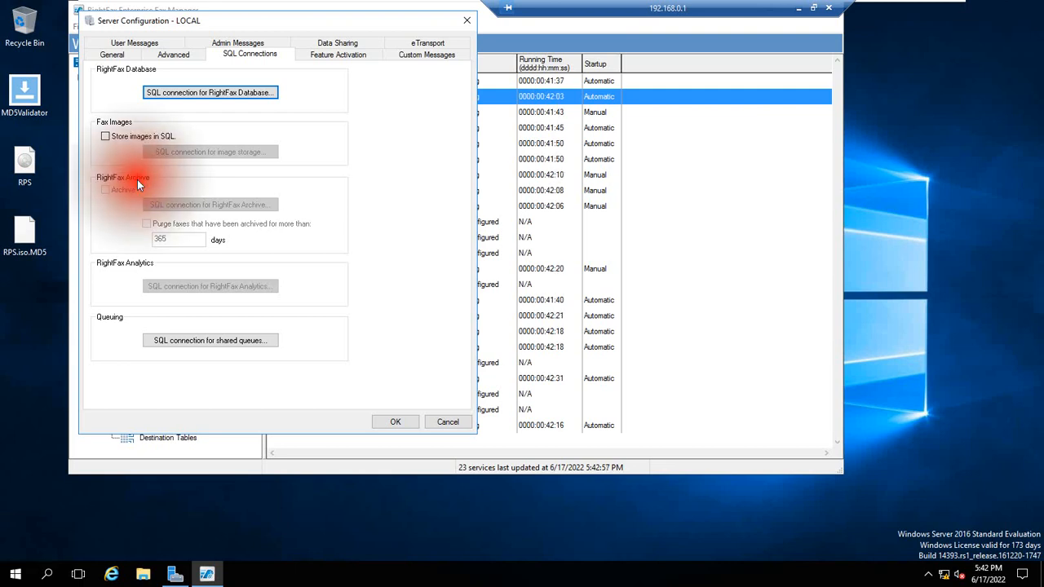
pyautogui.click(106, 189)
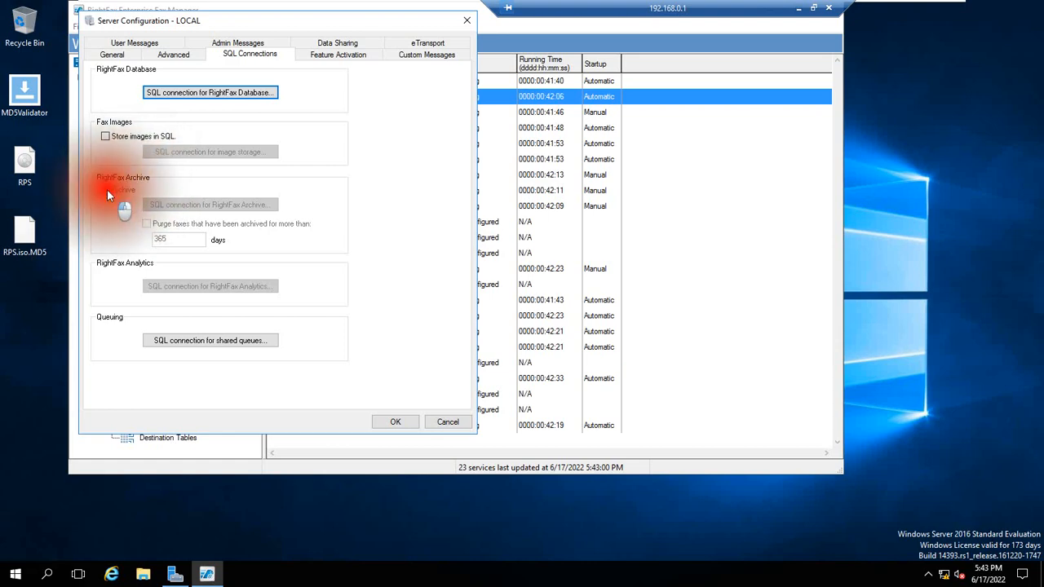
pyautogui.click(120, 180)
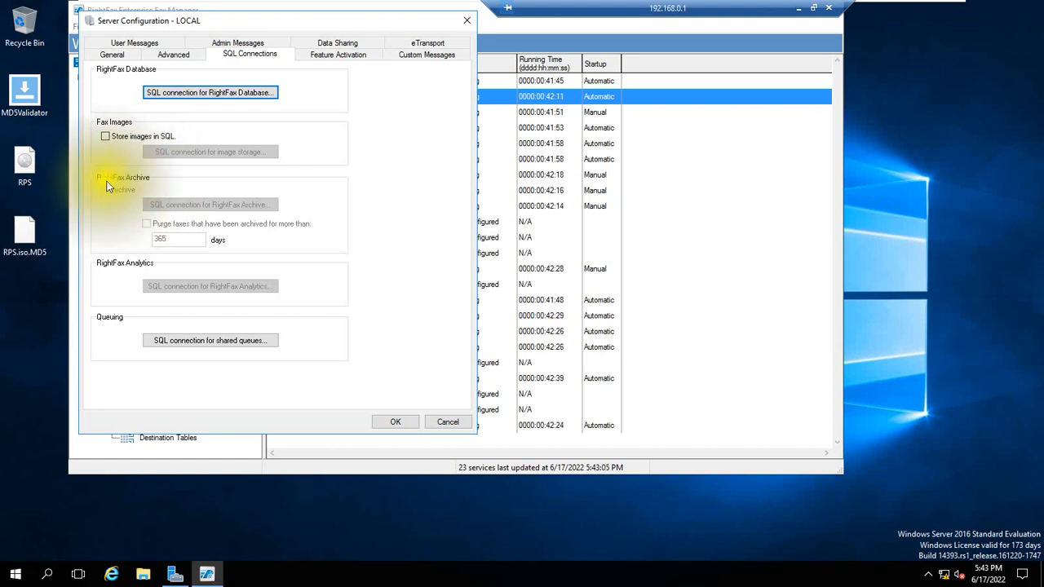
pyautogui.click(116, 190)
pyautogui.click(106, 136)
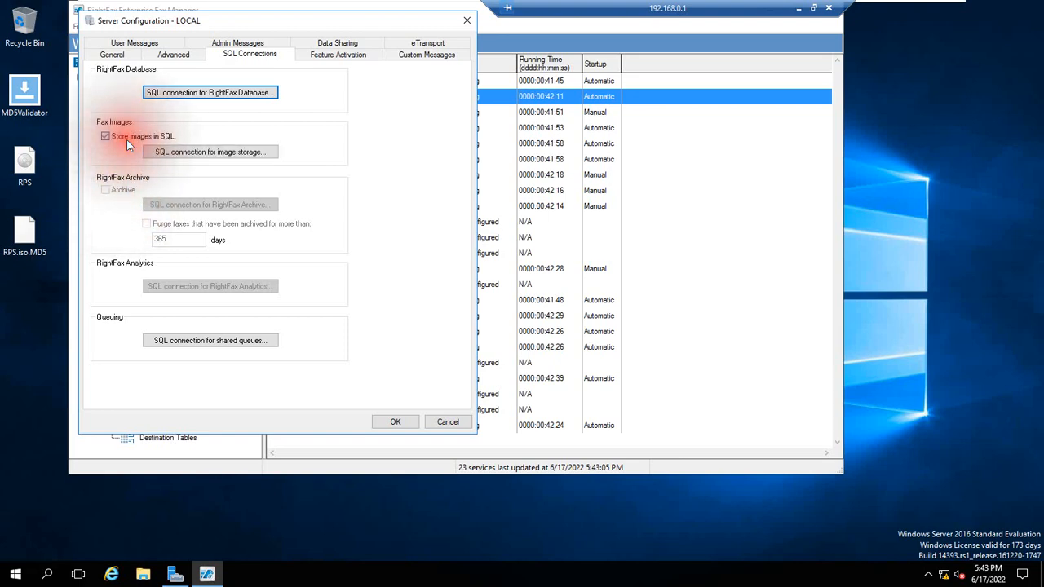
pyautogui.click(106, 186)
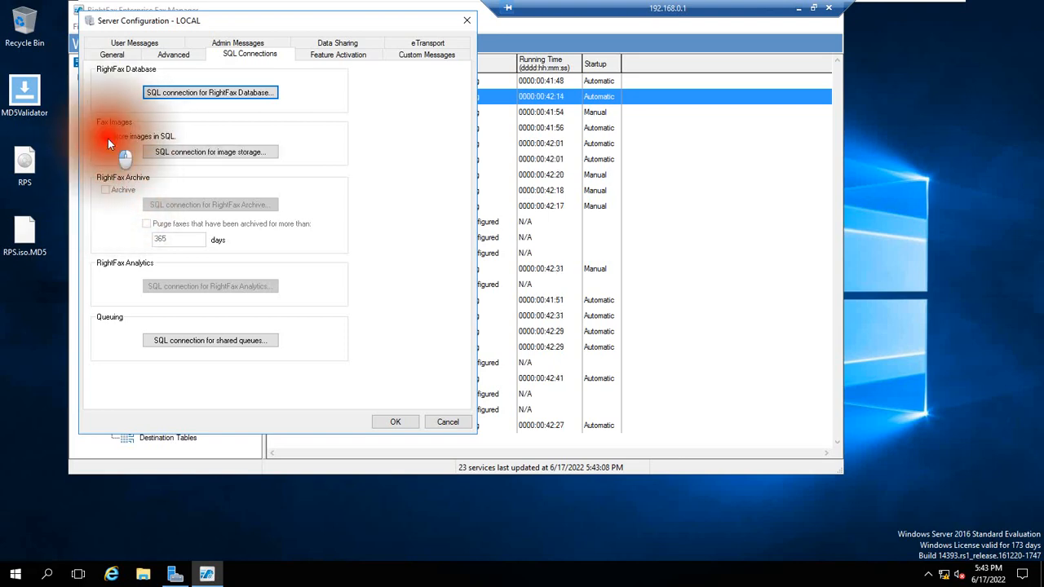
pyautogui.click(106, 136)
pyautogui.click(111, 191)
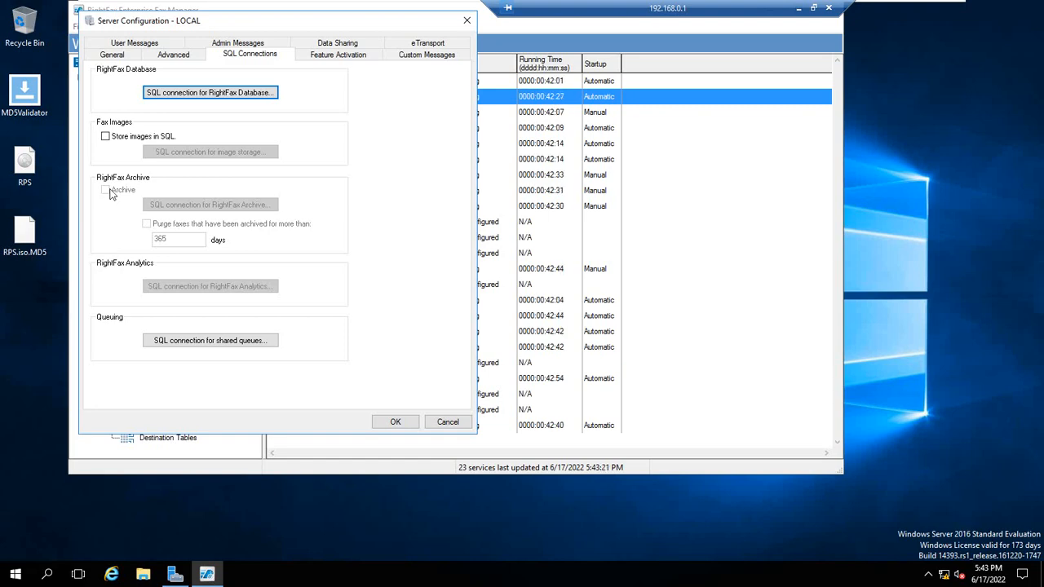
pyautogui.click(147, 226)
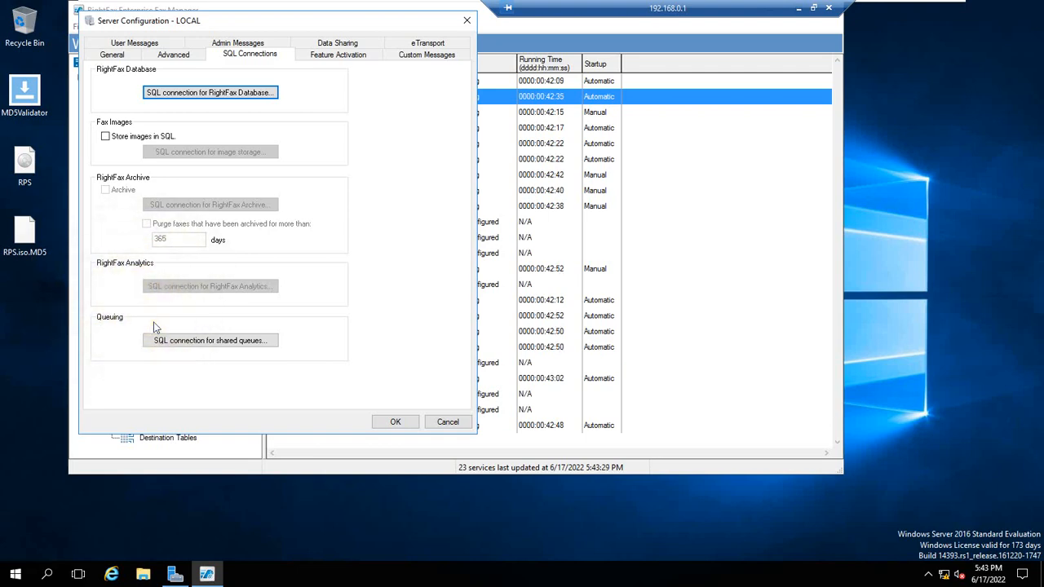
# - Review the shared queues SQL connection and the databases offered for the RightFax Database connection, leaving both dialogs closed
pyautogui.click(191, 344)
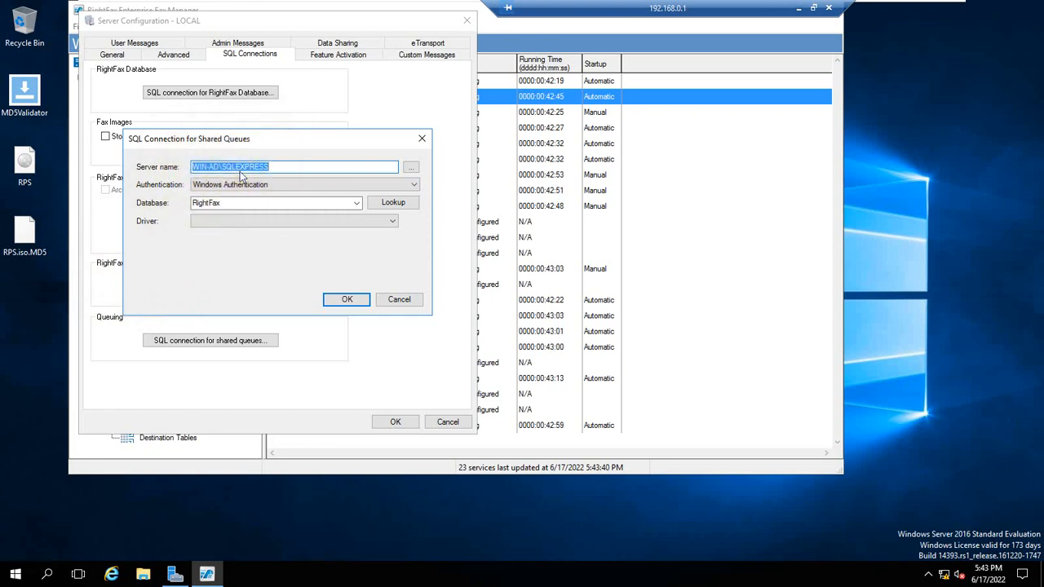
pyautogui.click(361, 300)
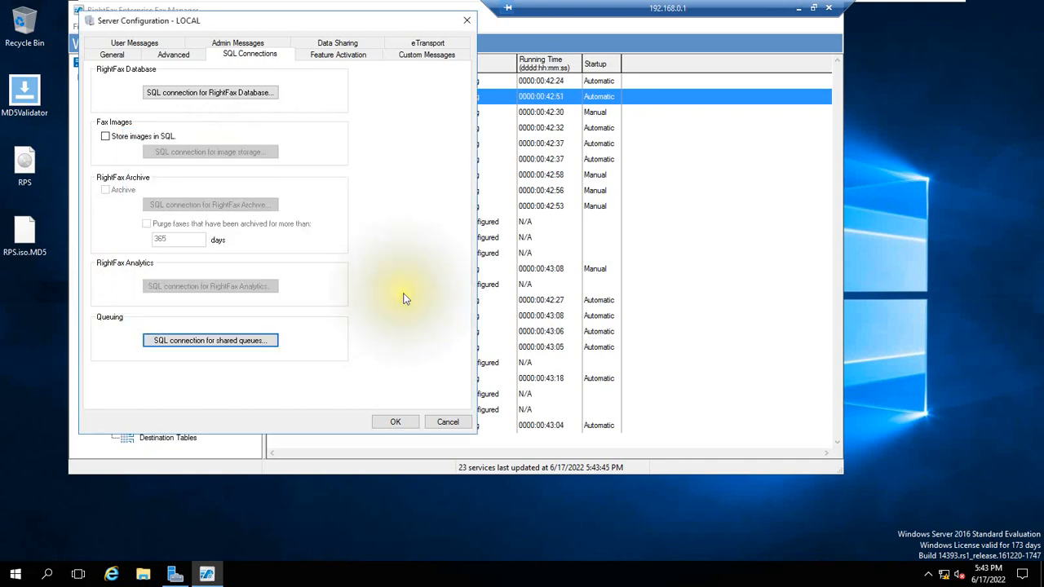
pyautogui.click(254, 93)
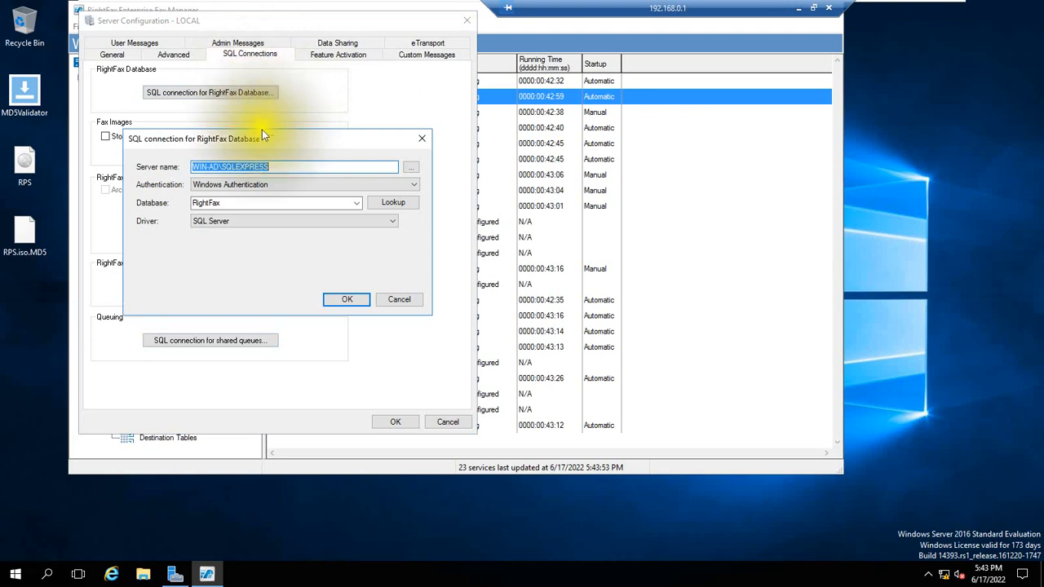
pyautogui.click(393, 202)
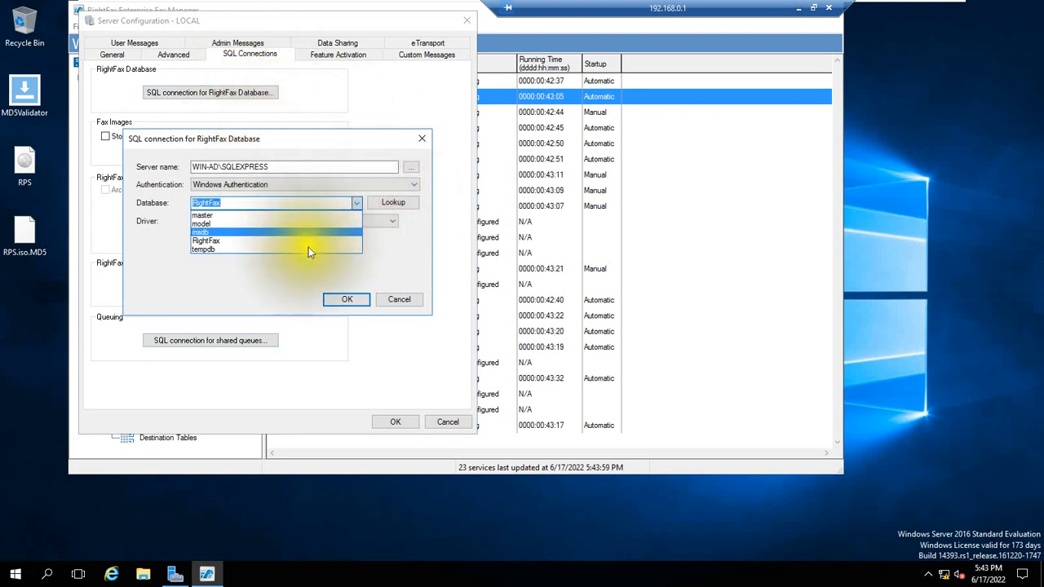
pyautogui.click(395, 299)
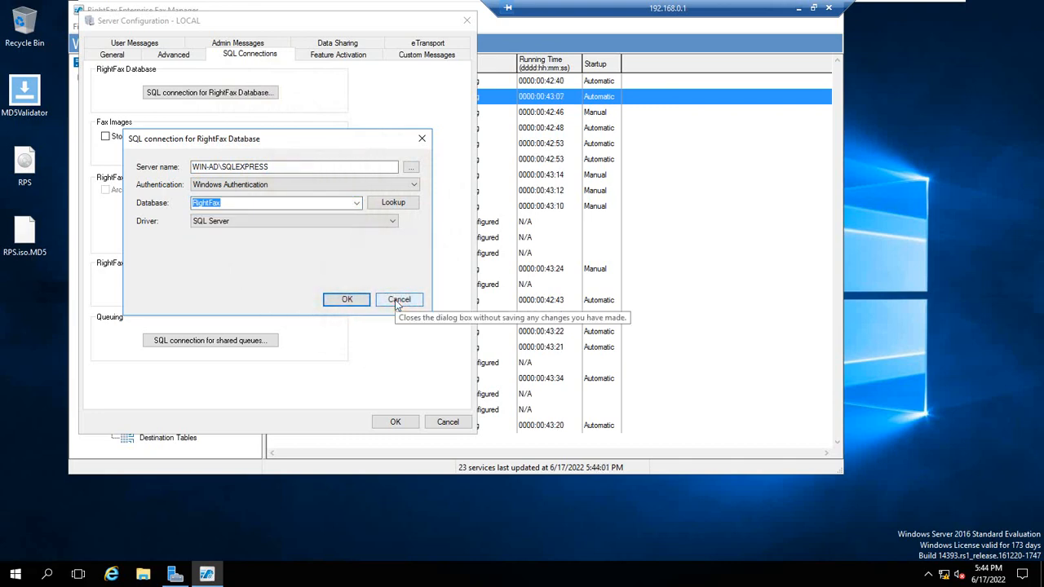
pyautogui.click(396, 300)
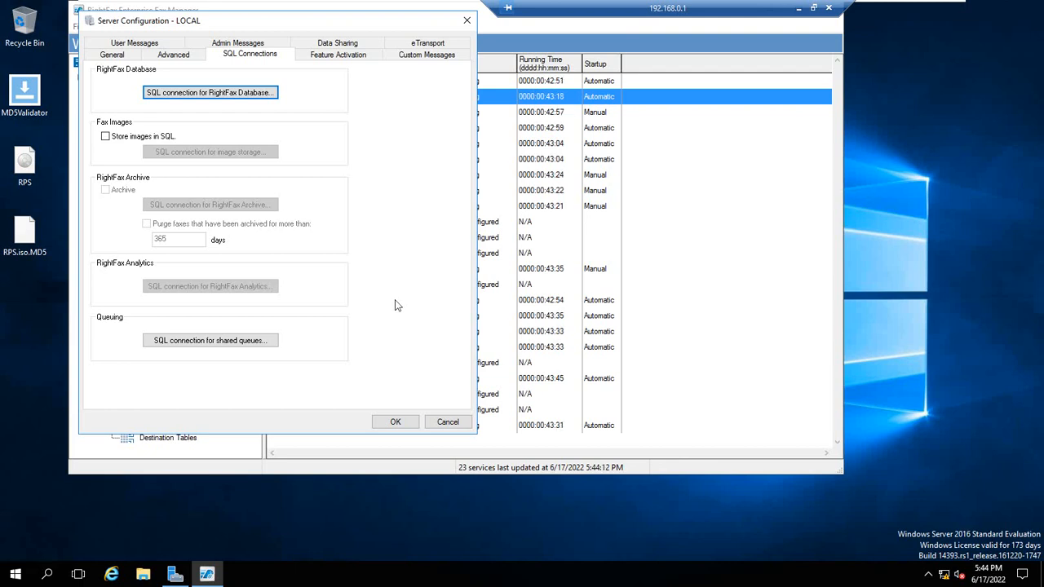
# - Examine the RightFax license summary in the Product Licensing Utility opened from the Feature Activation settings, and close it
pyautogui.click(351, 59)
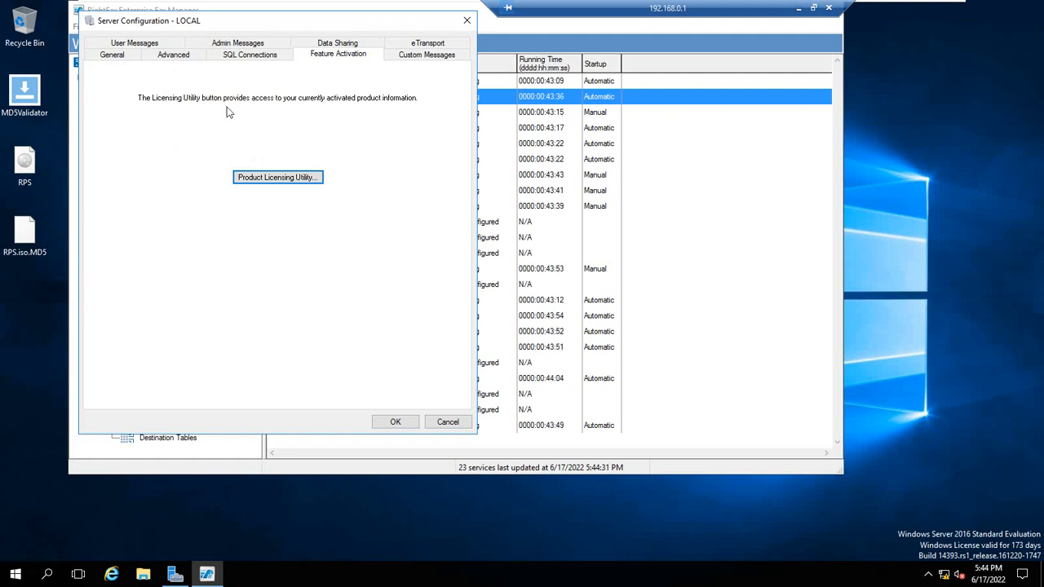
pyautogui.click(283, 181)
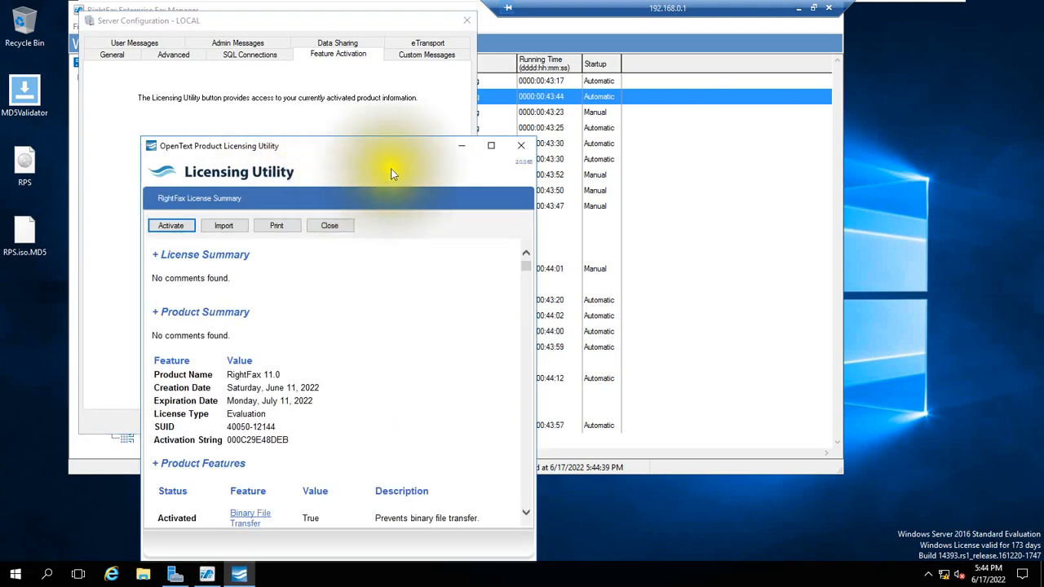
pyautogui.click(494, 152)
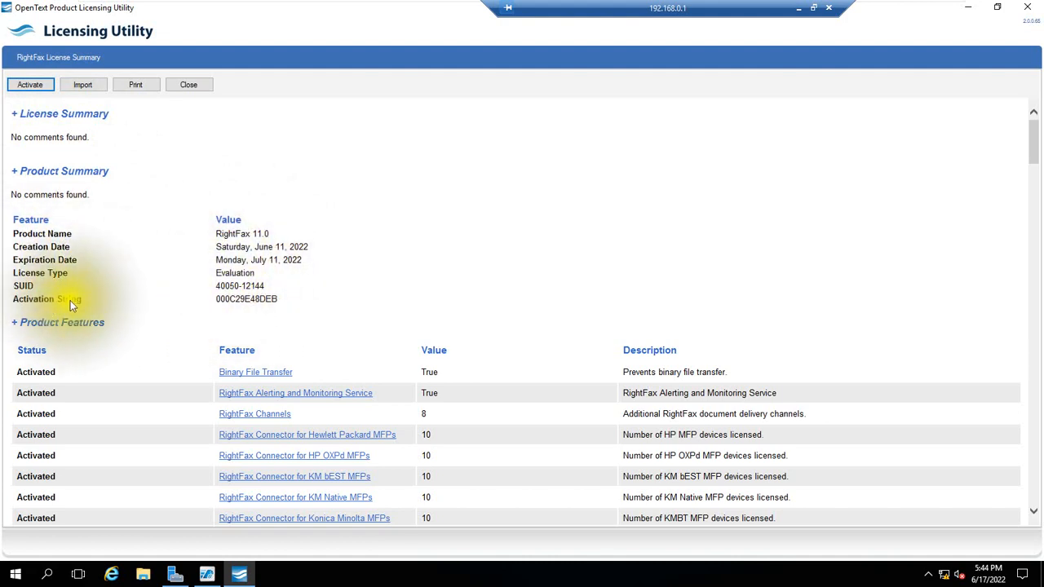
pyautogui.click(234, 277)
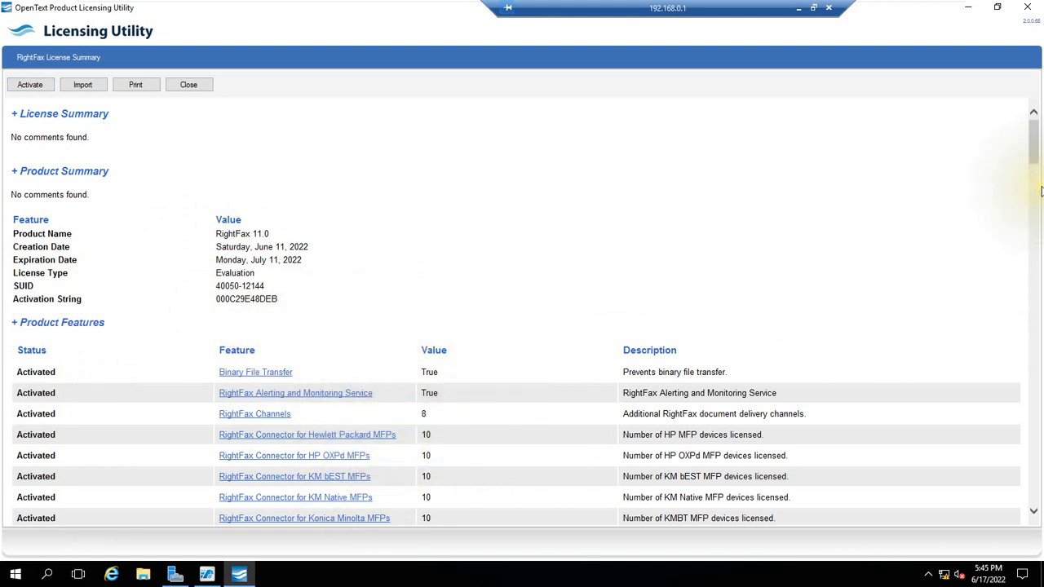
pyautogui.moveTo(1037, 160); pyautogui.dragTo(1025, 24)
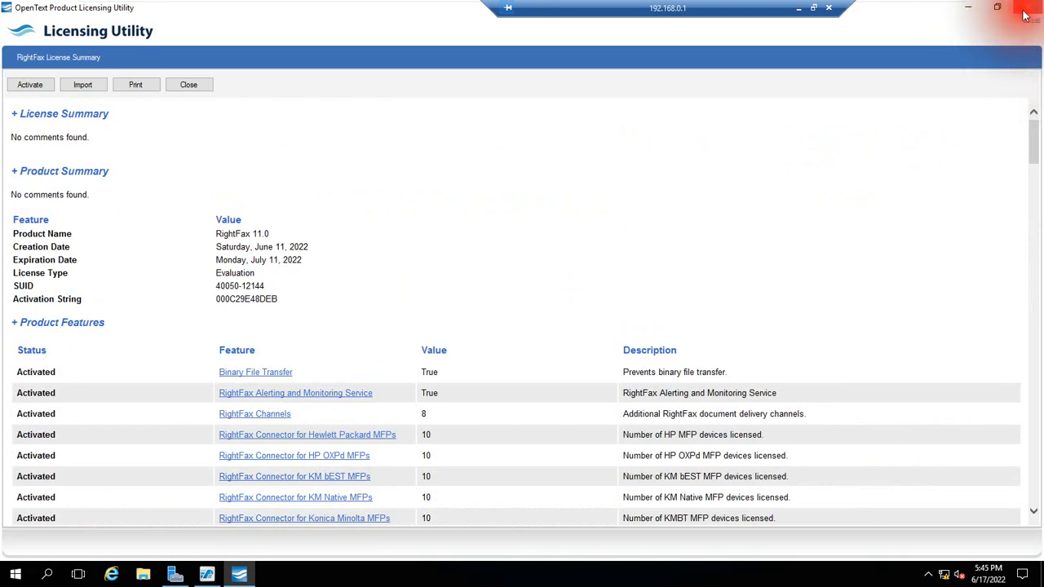
pyautogui.click(1026, 10)
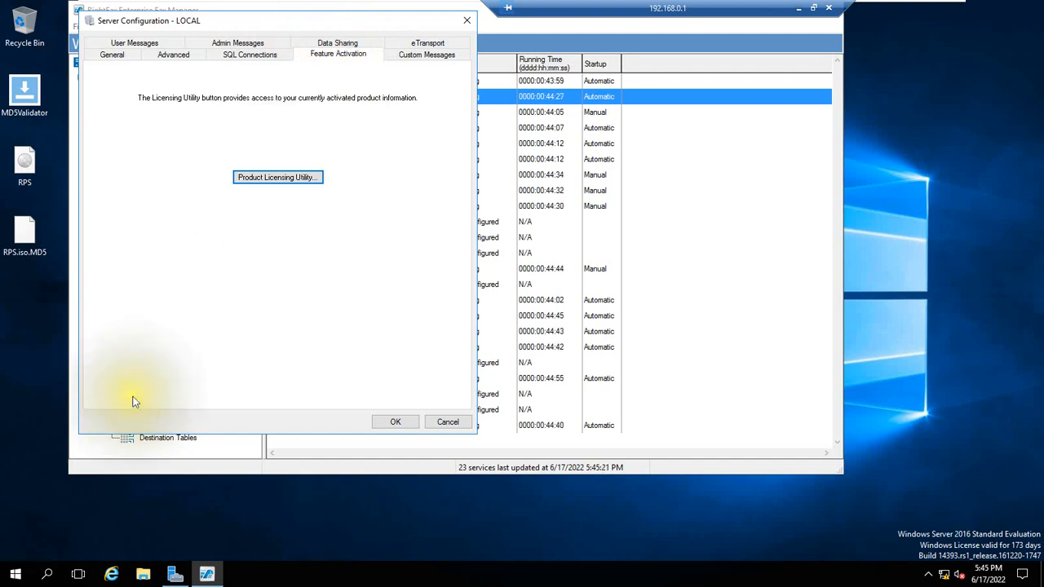
# - Launch the RightFax Product Licensing Utility directly from the Open Text program group in Windows
pyautogui.click(16, 574)
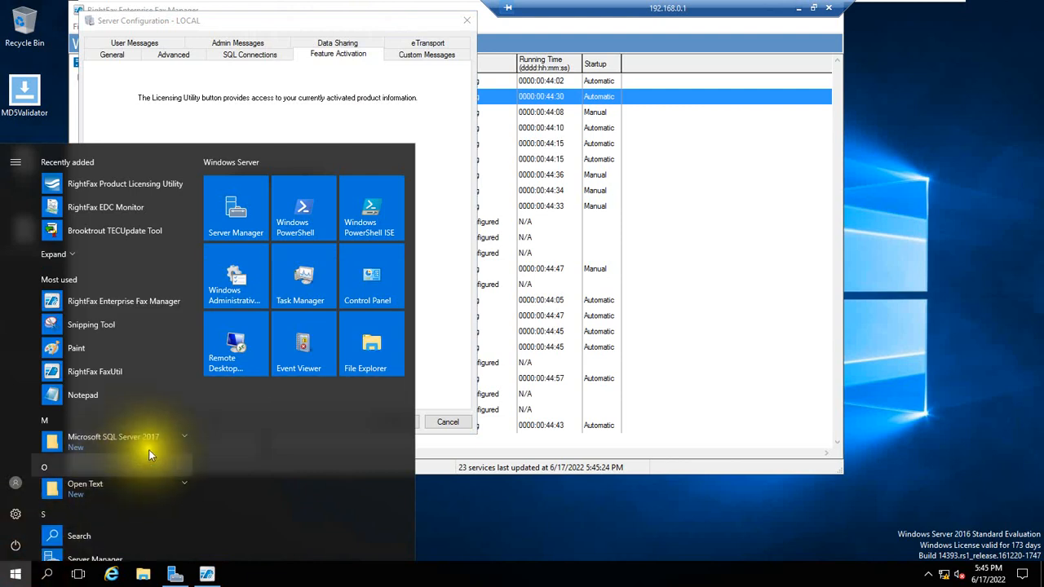
pyautogui.click(175, 482)
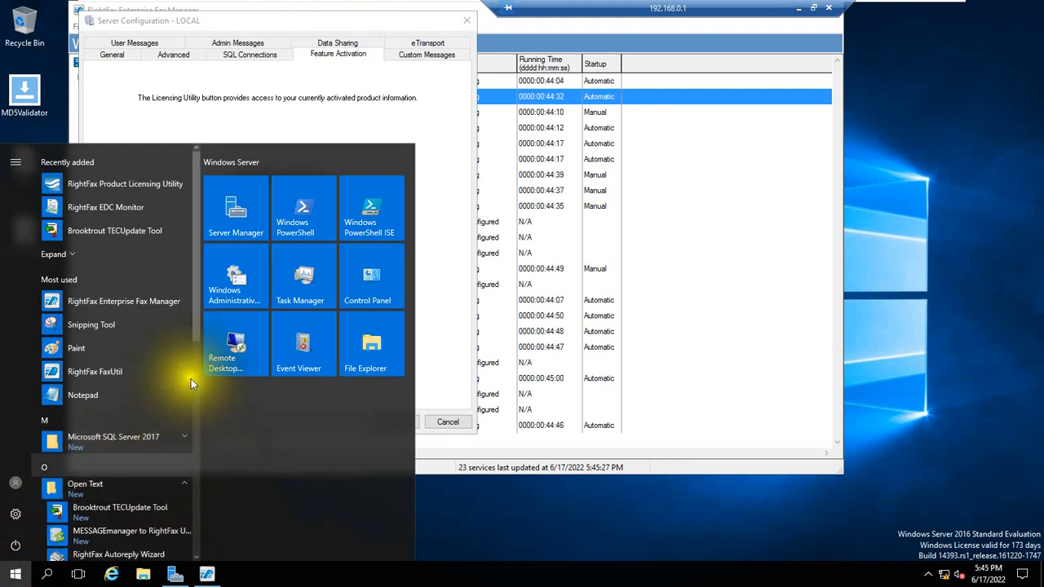
pyautogui.scroll(-1, 199, 362)
pyautogui.scroll(-4, 199, 363)
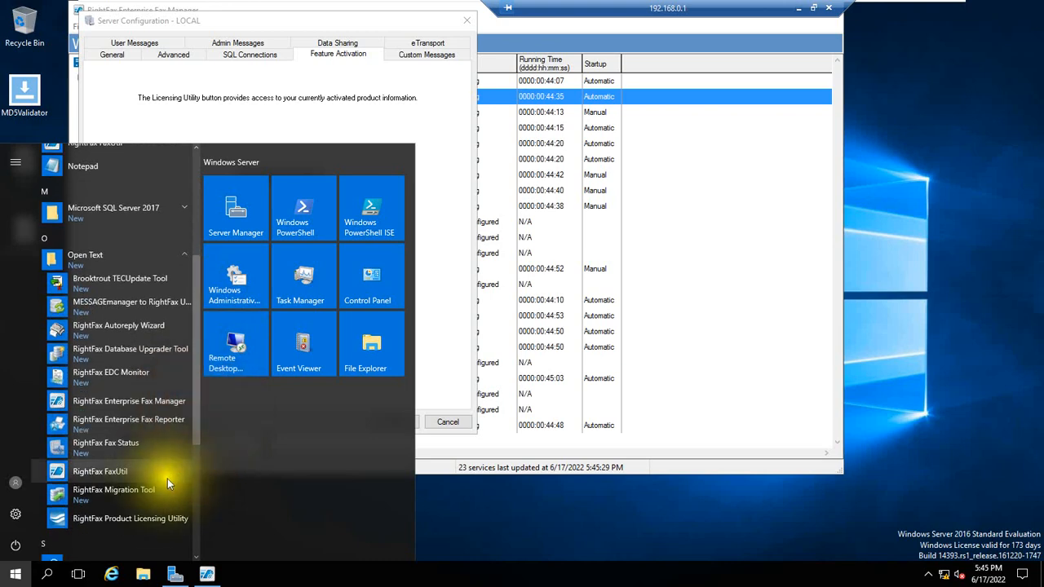
pyautogui.click(147, 519)
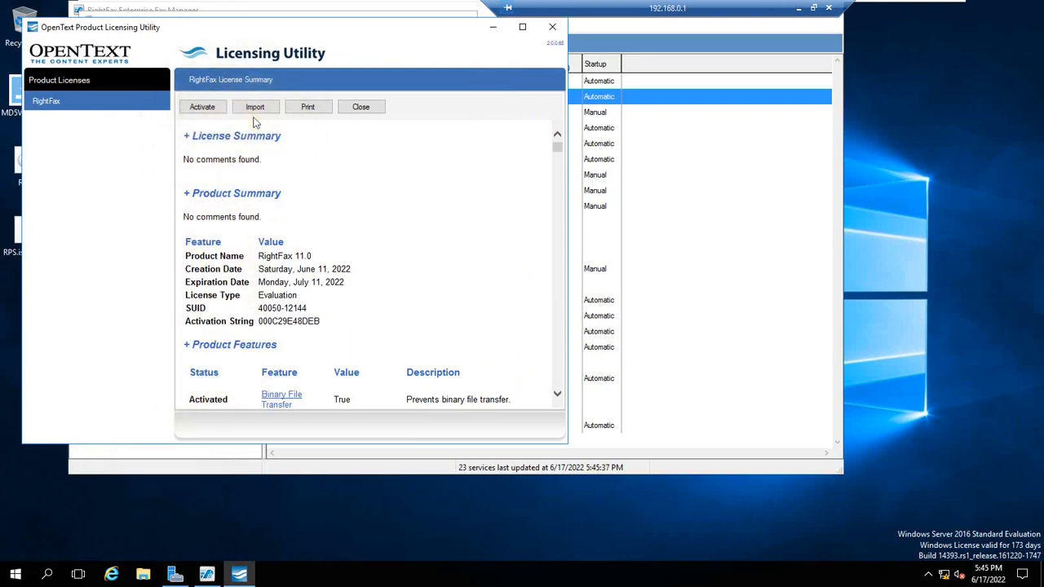
# - Review the RightFax activation form in the Licensing Utility without activating anything, and close the utility
pyautogui.click(210, 115)
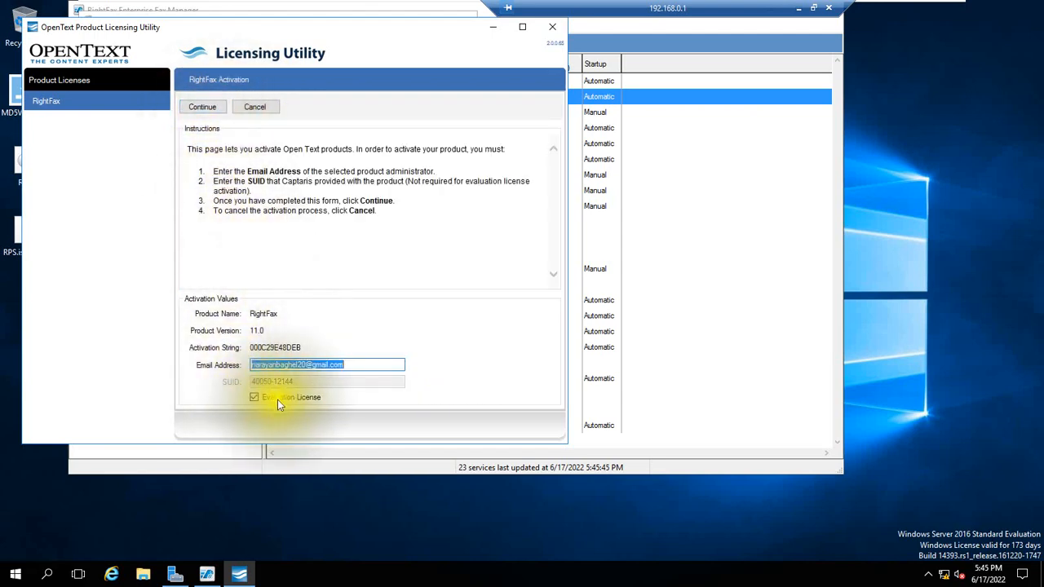
pyautogui.click(552, 30)
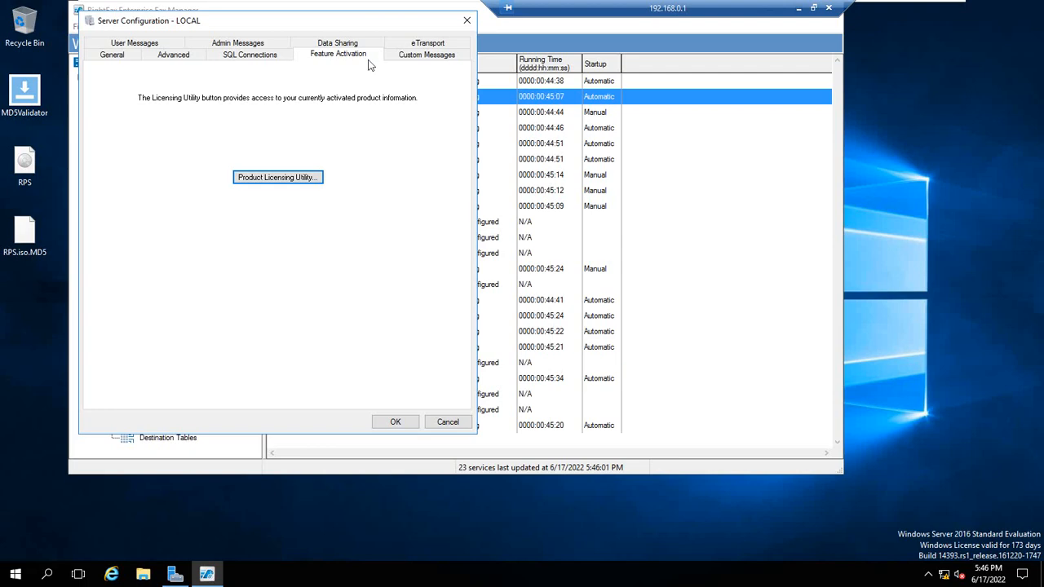
# - Shorten the Fax needs approval message in the server's custom messages to "Outgoing fax from"
pyautogui.click(415, 57)
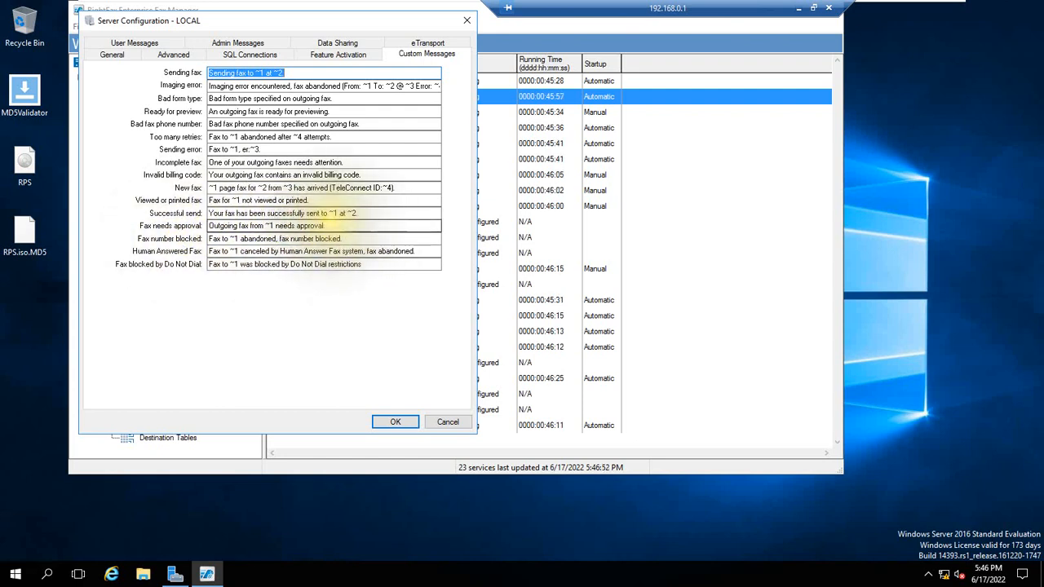
pyautogui.click(324, 226)
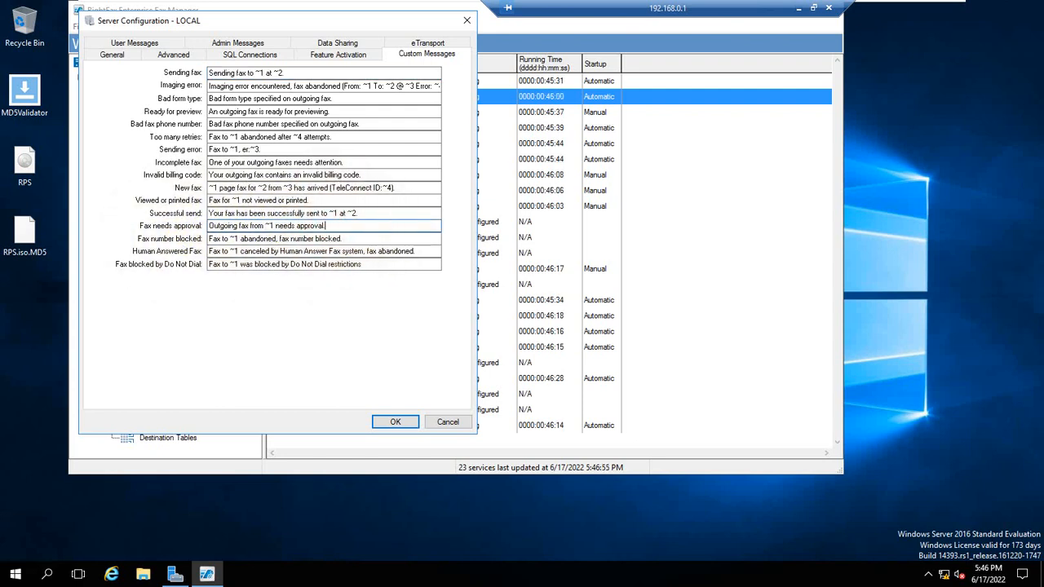
pyautogui.press('BackSpace')
pyautogui.press('BackSpace')
pyautogui.press('BackSpace')
pyautogui.press('BackSpace')
pyautogui.press('BackSpace')
pyautogui.press('BackSpace')
pyautogui.press('BackSpace')
pyautogui.press('BackSpace')
pyautogui.press('BackSpace')
pyautogui.press('BackSpace')
pyautogui.press('BackSpace')
pyautogui.press('BackSpace')
pyautogui.press('BackSpace')
pyautogui.press('BackSpace')
pyautogui.press('BackSpace')
pyautogui.press('BackSpace')
pyautogui.press('BackSpace')
pyautogui.press('BackSpace')
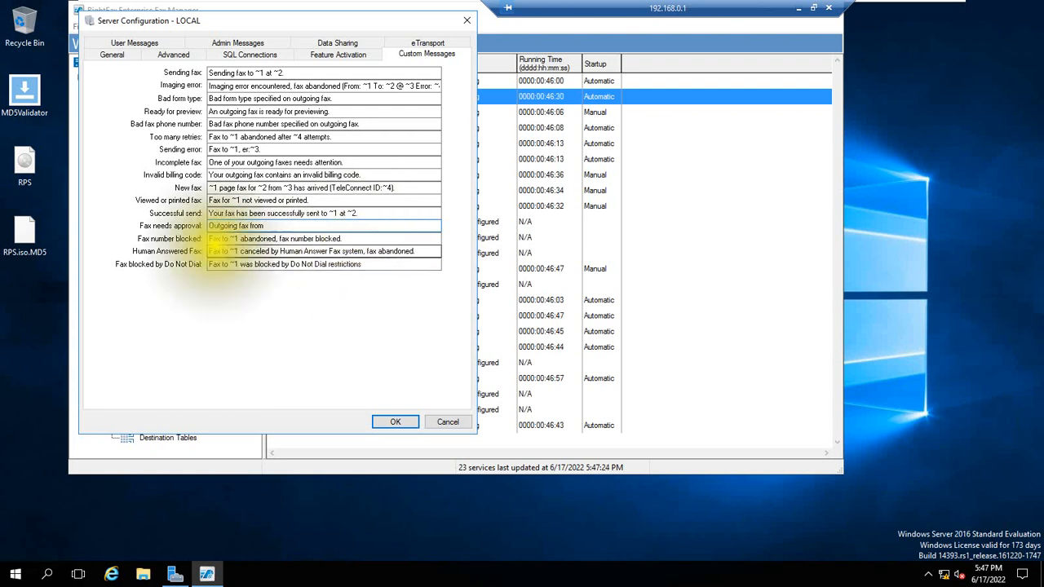
# - Examine the ~1 and ~2 placeholders in the Sending fax custom message, keeping its text and closing period
pyautogui.click(262, 72)
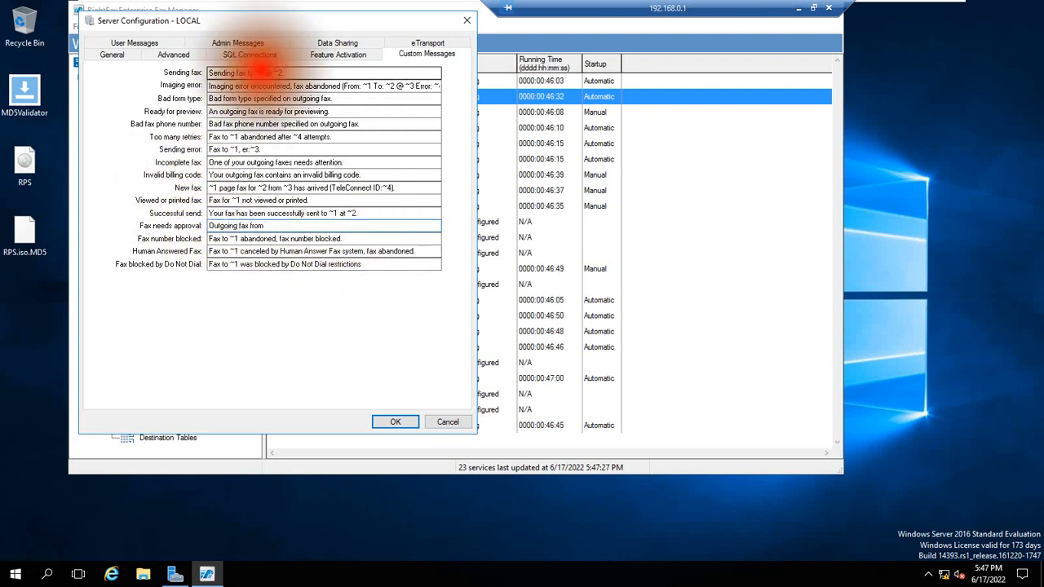
pyautogui.moveTo(262, 72); pyautogui.dragTo(255, 72)
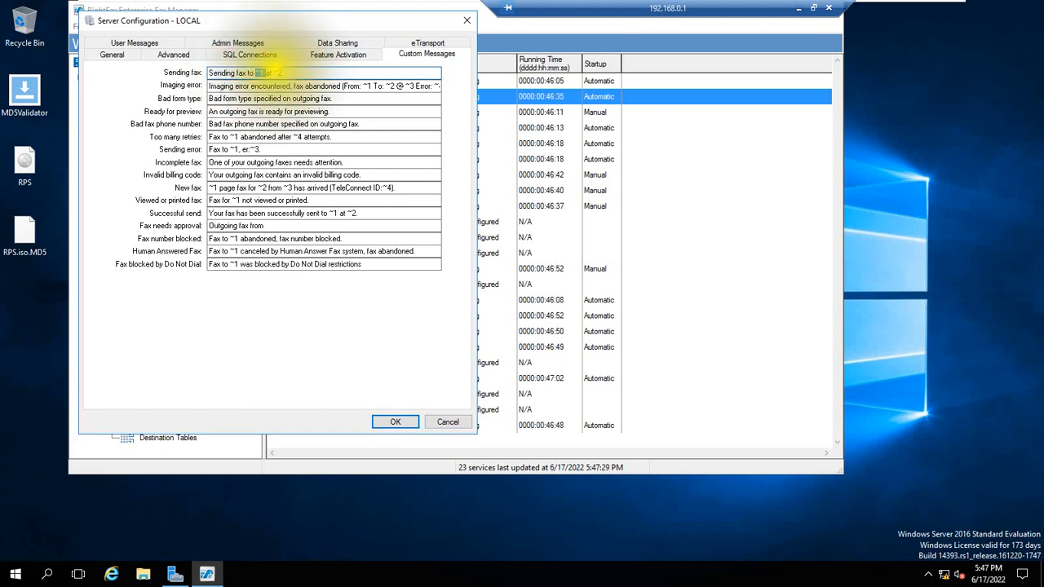
pyautogui.click(291, 72)
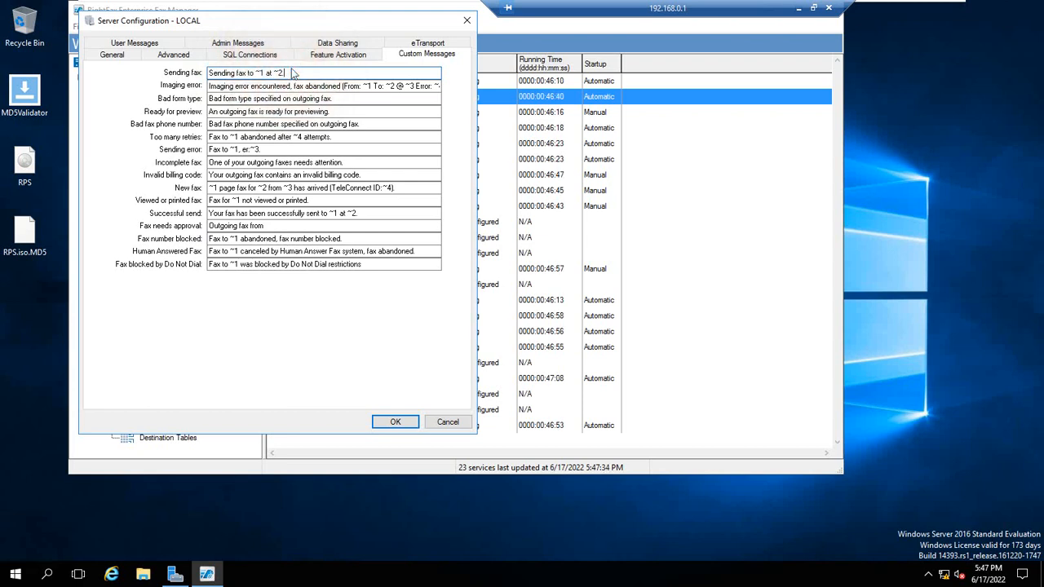
pyautogui.write('.')
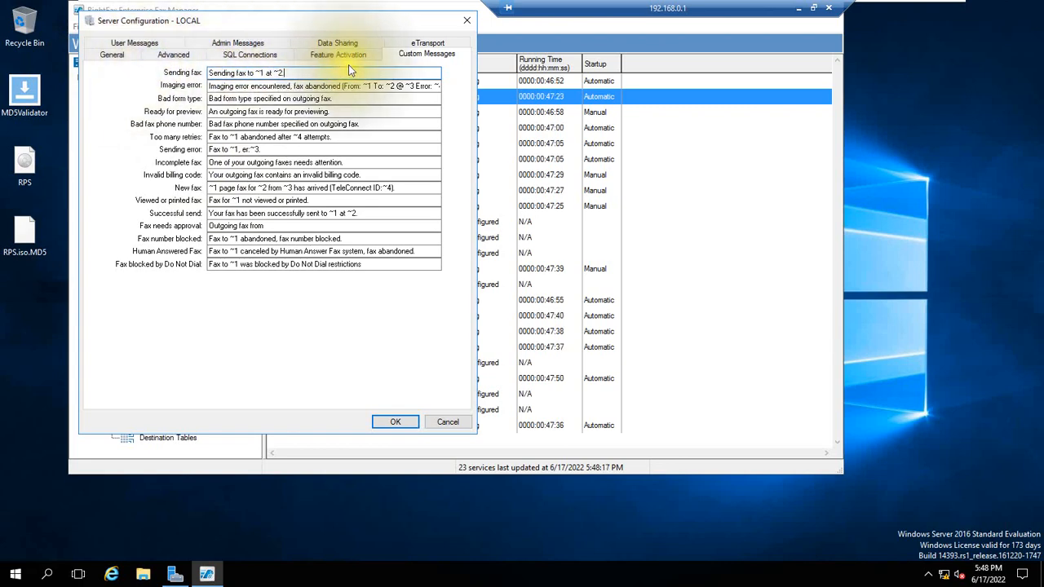
# - Replace the New fax received text in the server's user messages with XCVCC
pyautogui.click(155, 42)
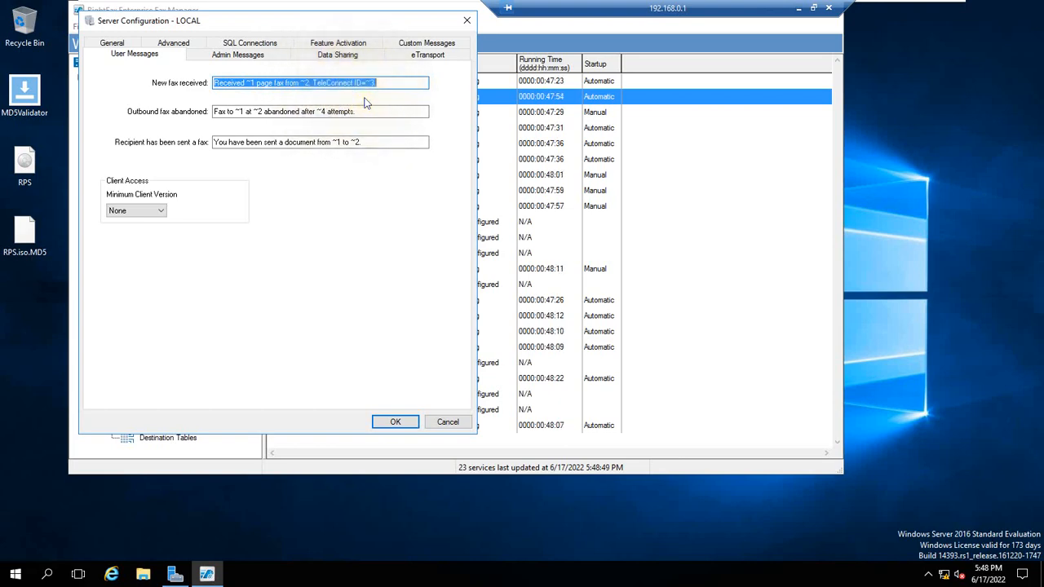
pyautogui.write('XCVCC')
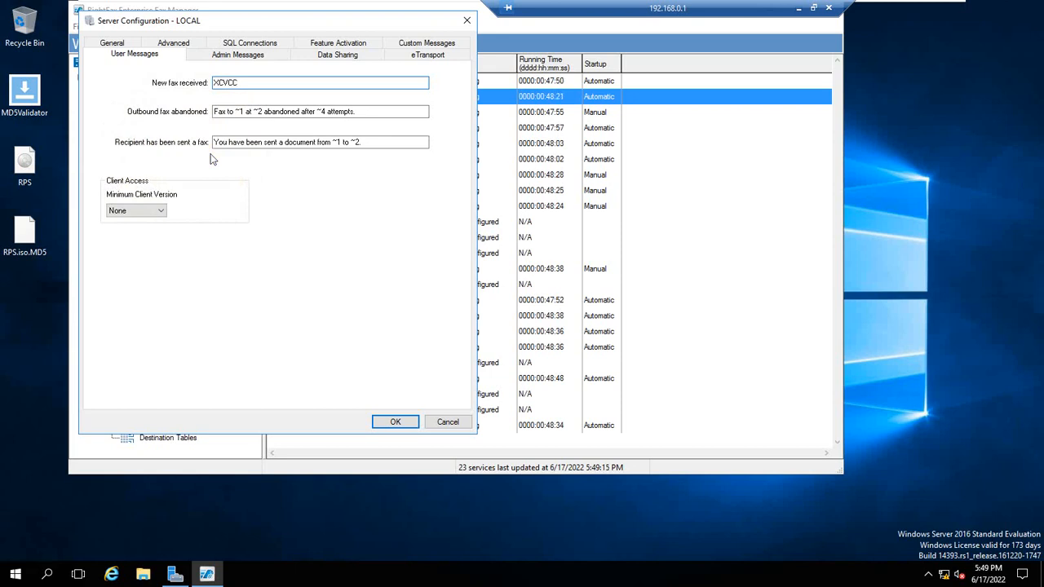
pyautogui.click(273, 153)
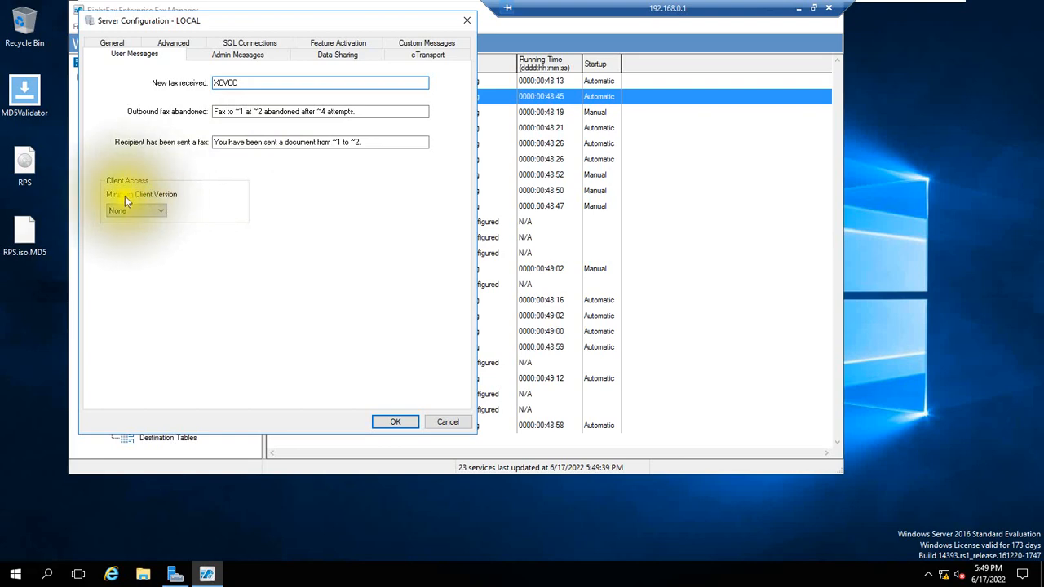
# - Review the minimum client version choices, leaving None selected, and look over the server's admin messages
pyautogui.click(162, 211)
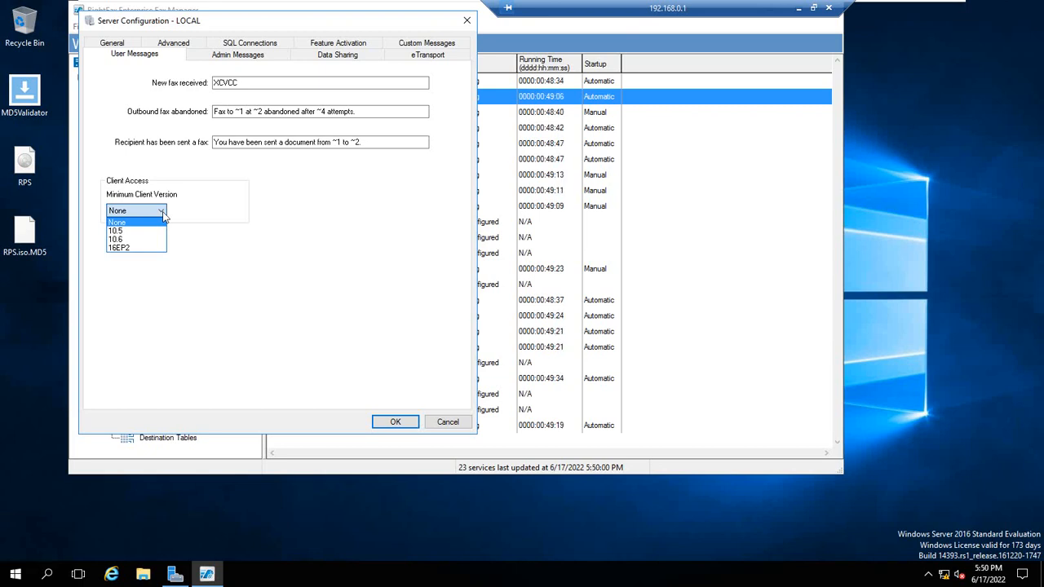
pyautogui.click(142, 269)
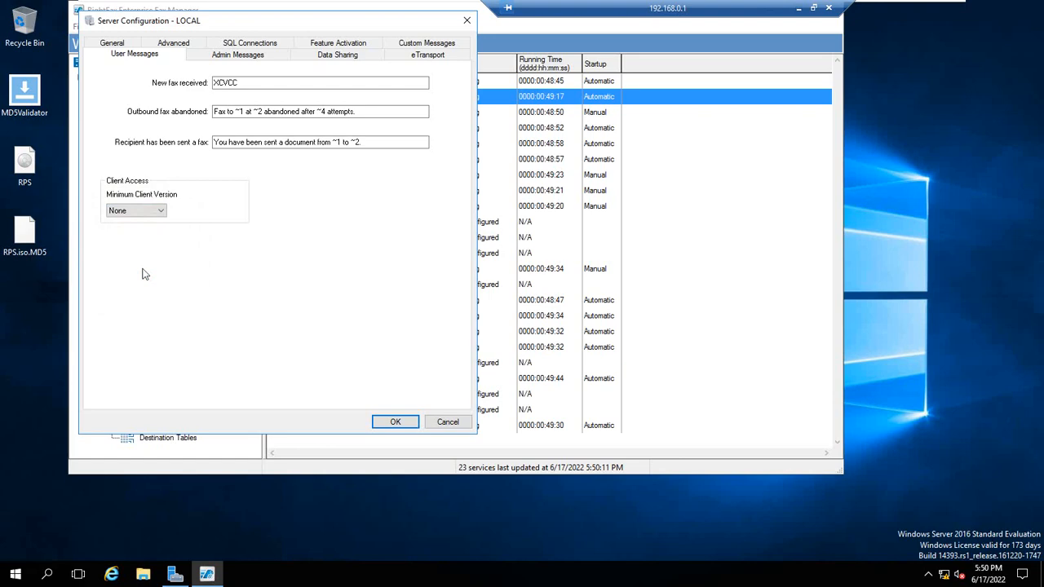
pyautogui.click(254, 54)
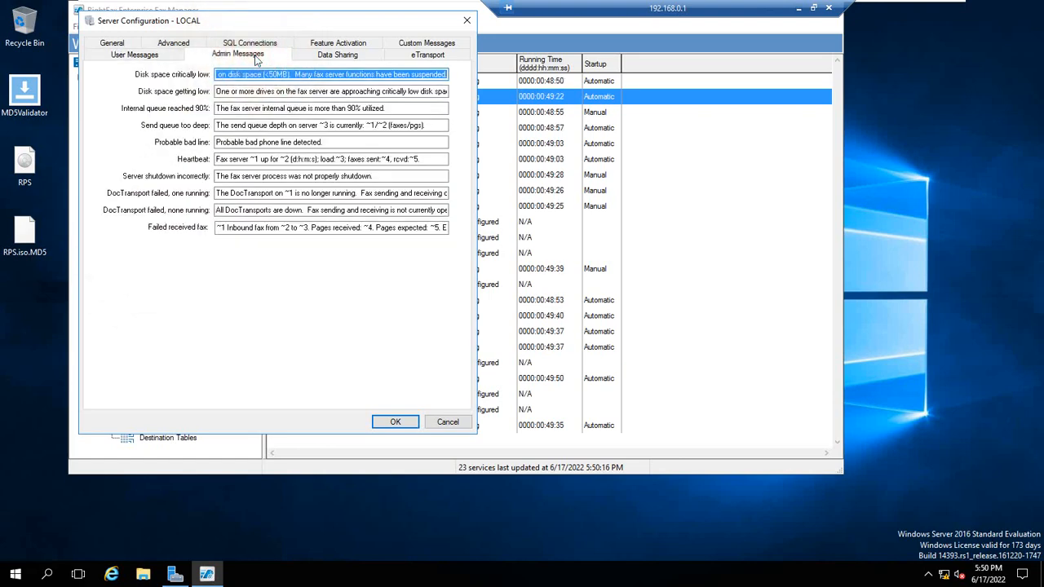
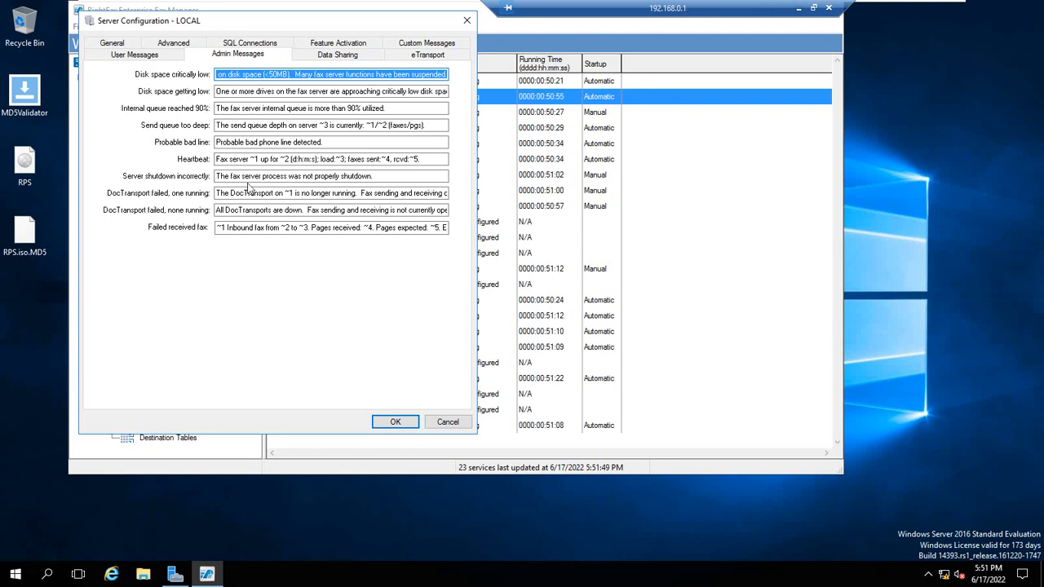
# - Open the Images folder from the Data Sharing settings, C:\Program Files (x86)\RightFax\Image\, in File Explorer
pyautogui.click(364, 55)
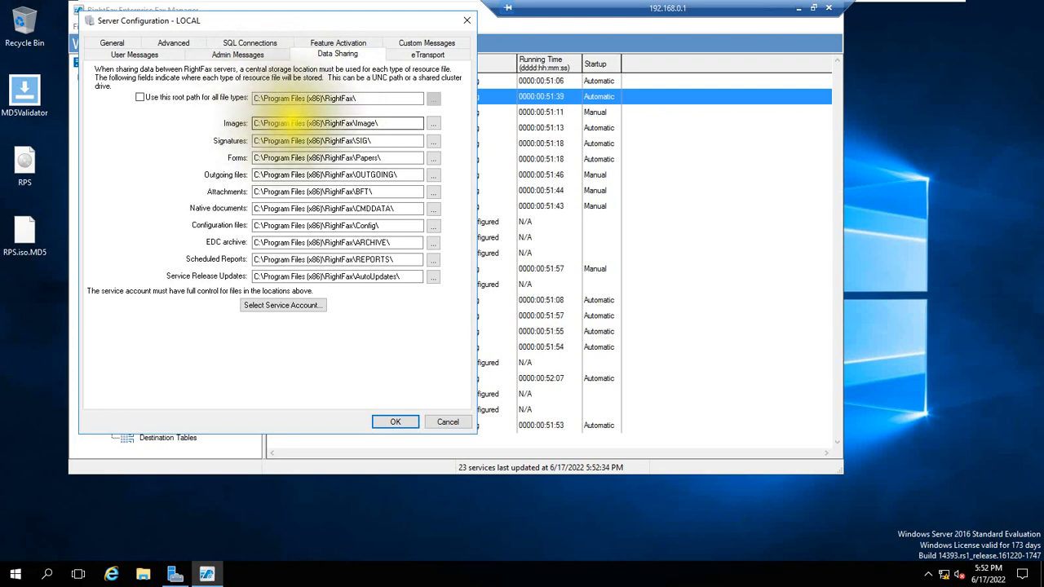
pyautogui.click(291, 123)
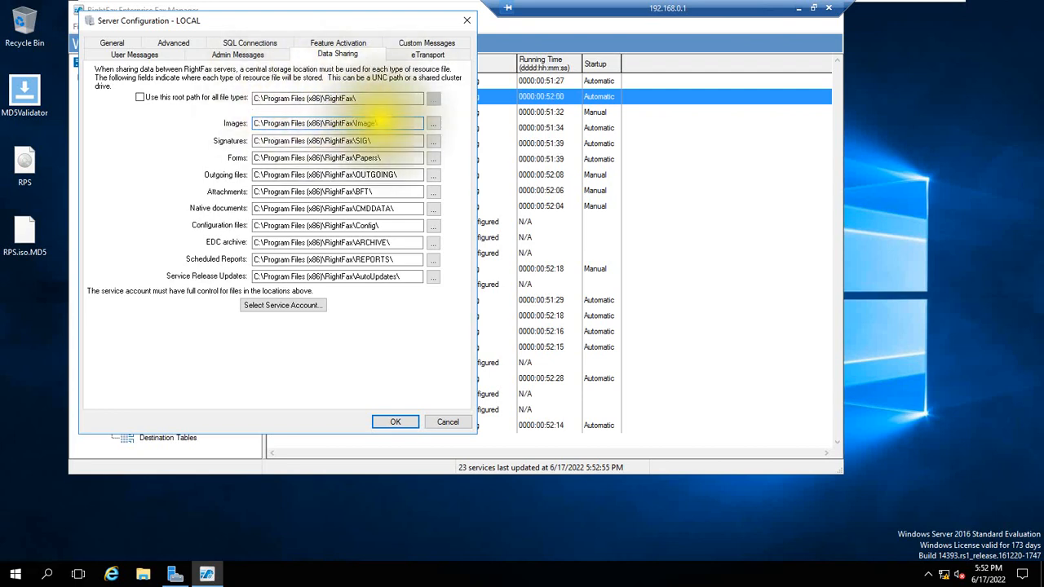
pyautogui.click(361, 122)
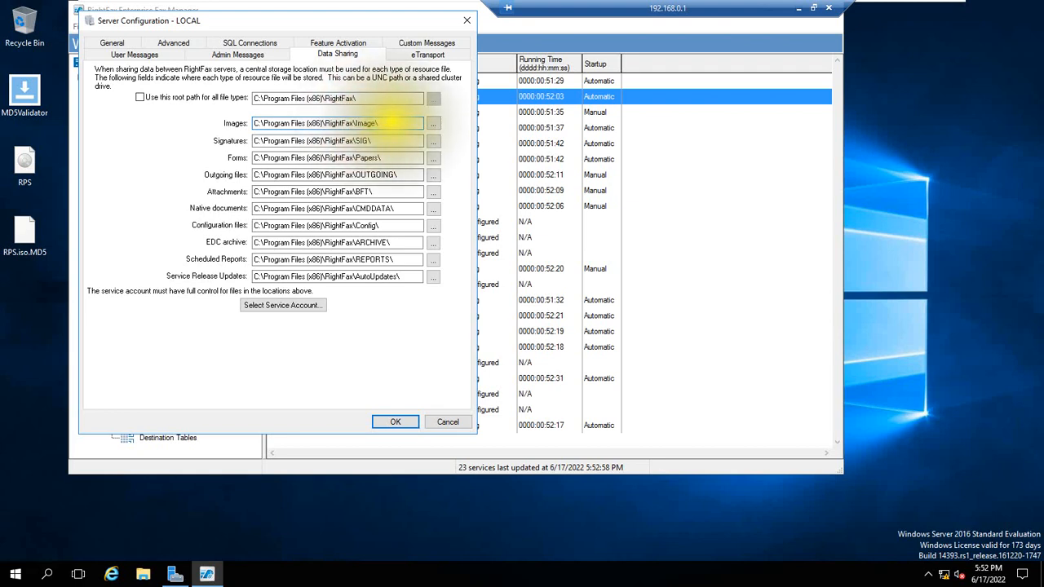
pyautogui.click(361, 122)
pyautogui.moveTo(361, 122); pyautogui.dragTo(218, 120)
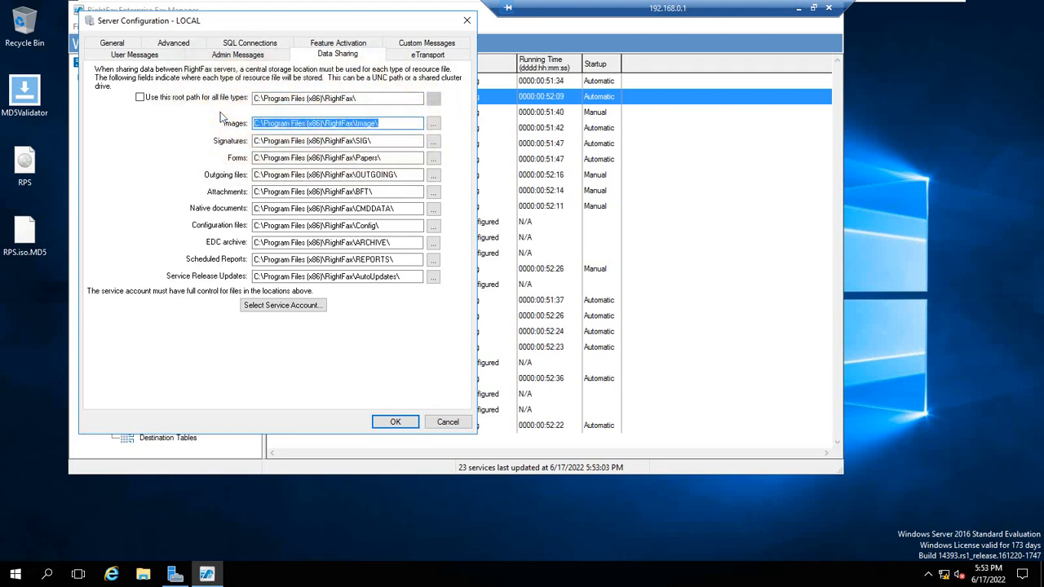
pyautogui.press('super+r')
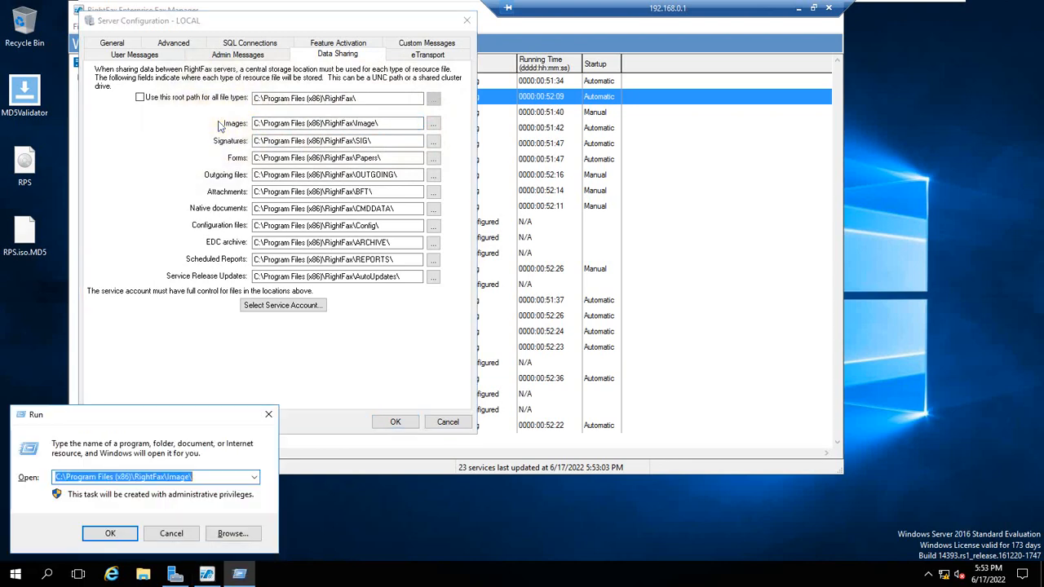
pyautogui.press('Return')
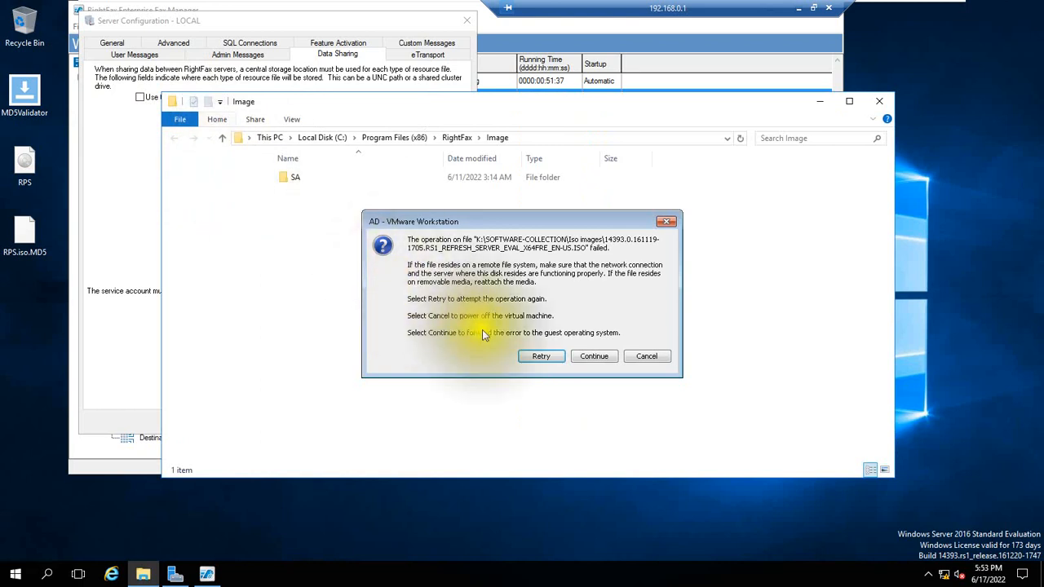
# - Try to forward the VMware disk error to the guest system, and power off the AD virtual machine instead
pyautogui.click(593, 355)
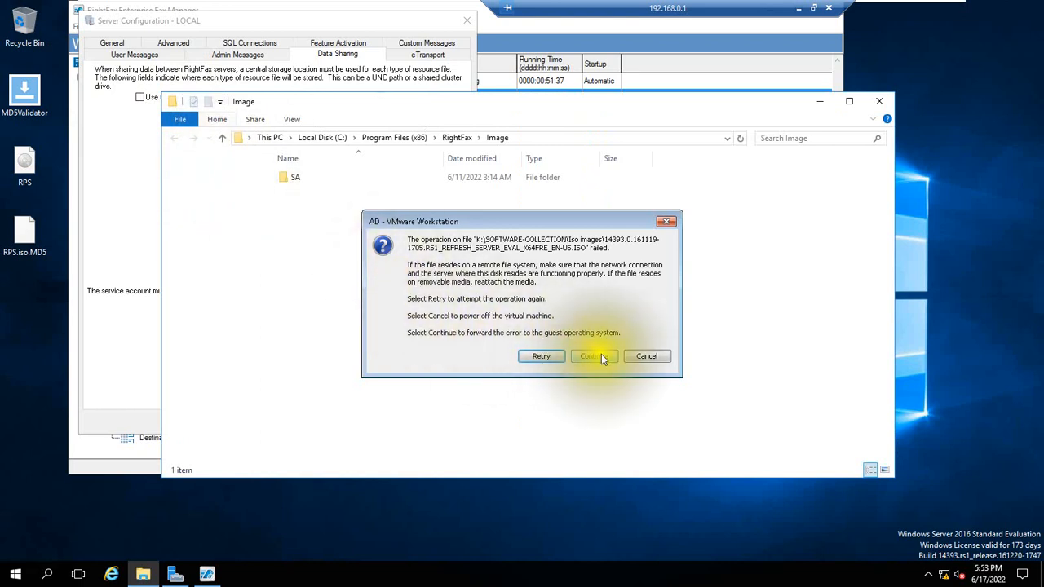
pyautogui.click(655, 360)
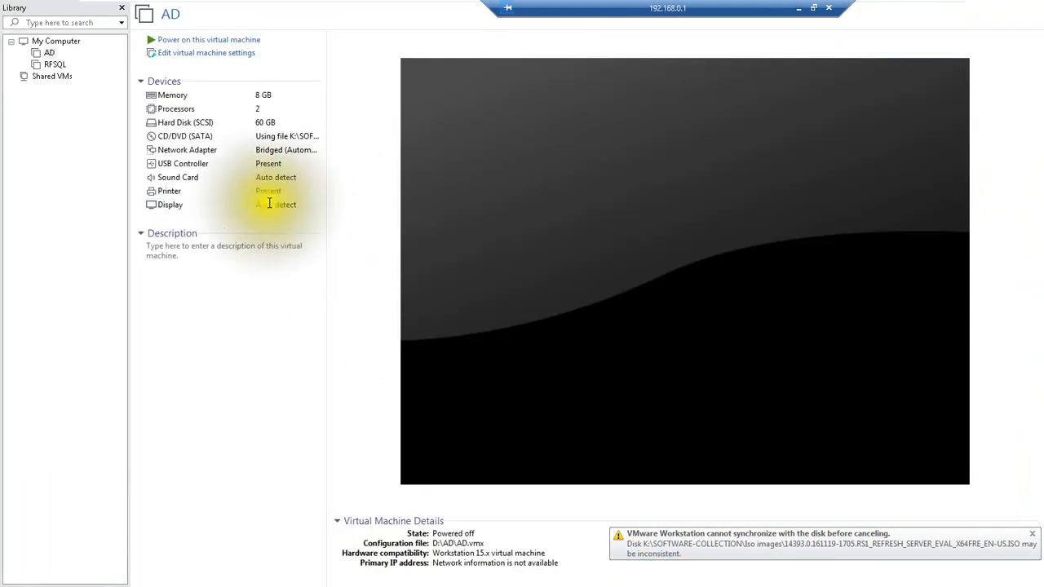
# - Power the AD virtual machine back on, keeping the Seagate RSS Portable device connected to the host
pyautogui.click(213, 39)
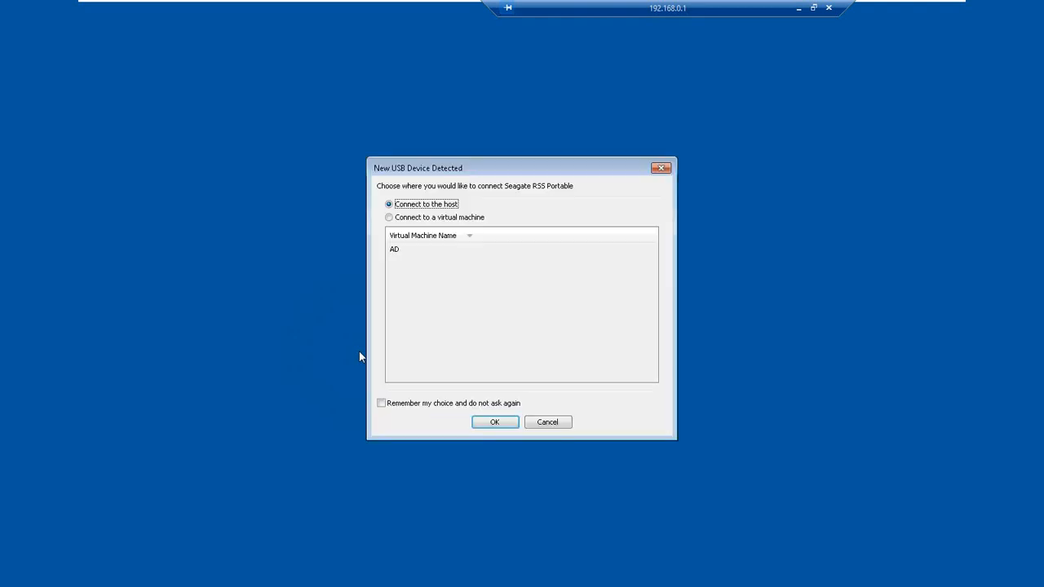
pyautogui.press('Return')
pyautogui.click(605, 368)
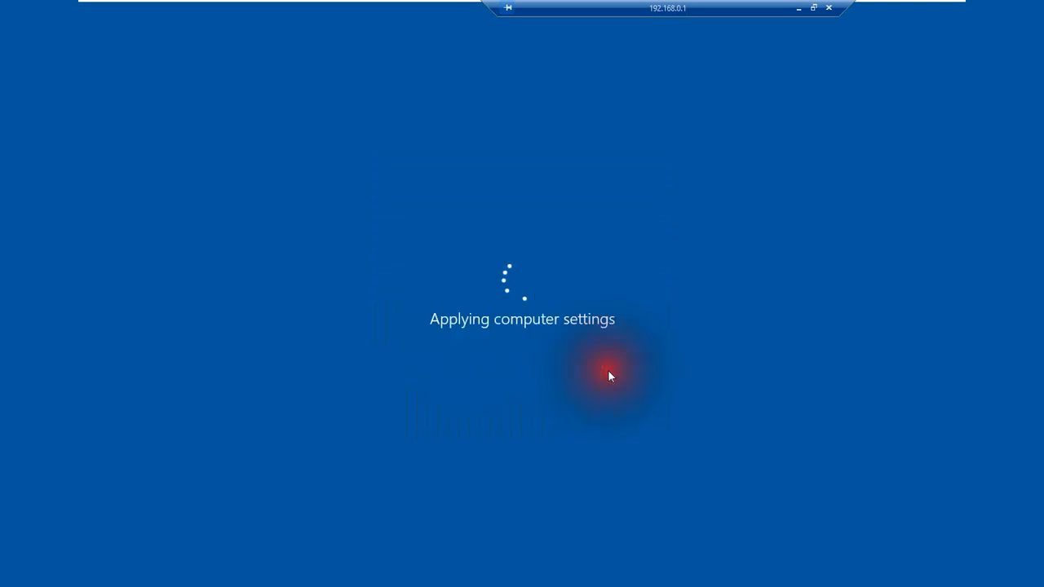
pyautogui.click(650, 237)
pyautogui.click(649, 237)
pyautogui.click(650, 237)
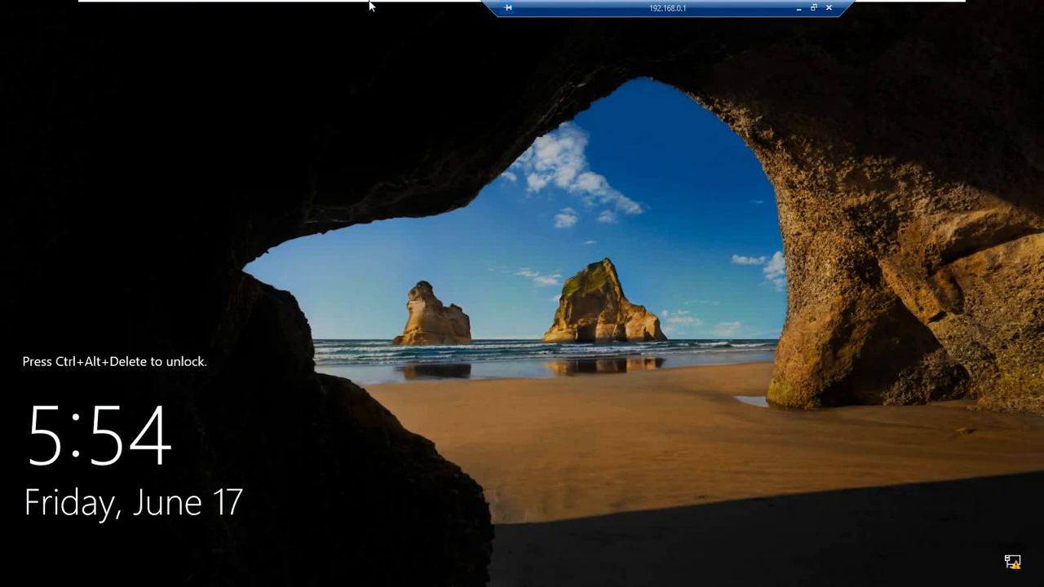
# - Shift the remote connection bar aside to uncover the virtual machine's controls, and bring up the guest's Windows sign-in prompt
pyautogui.moveTo(638, 6); pyautogui.dragTo(481, 5)
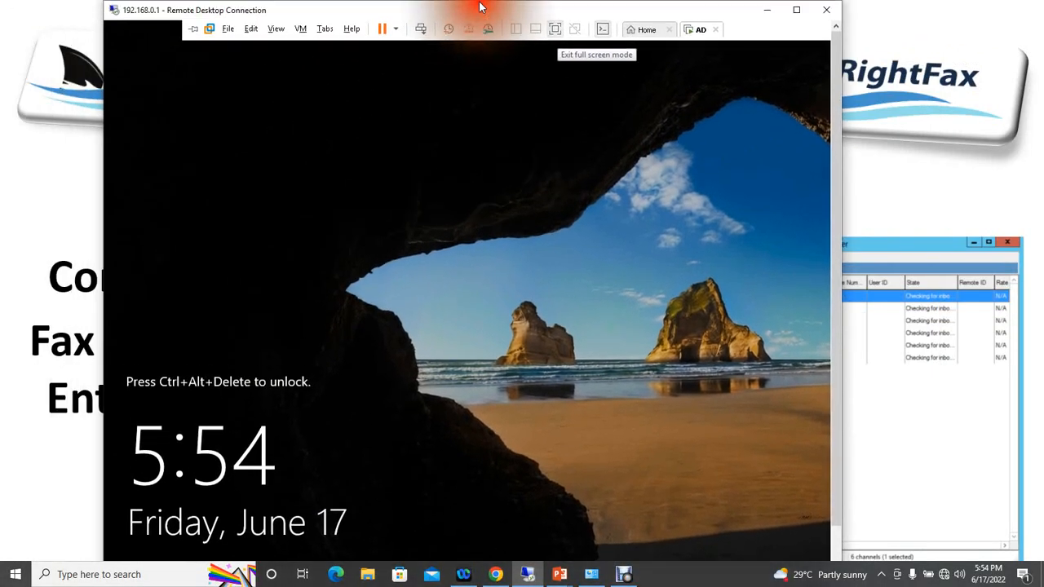
pyautogui.click(797, 9)
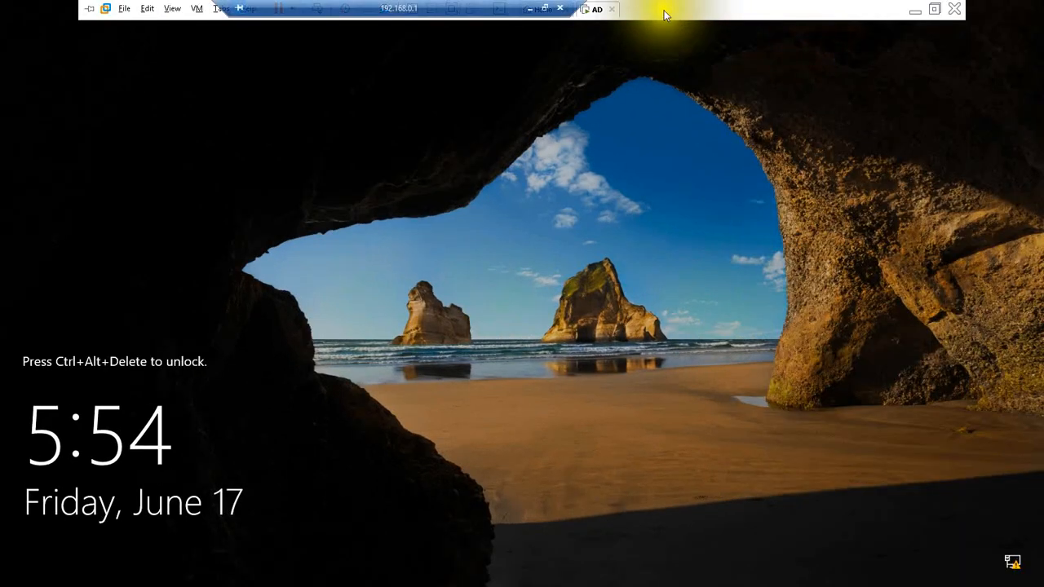
pyautogui.rightClick(587, 17)
pyautogui.click(587, 87)
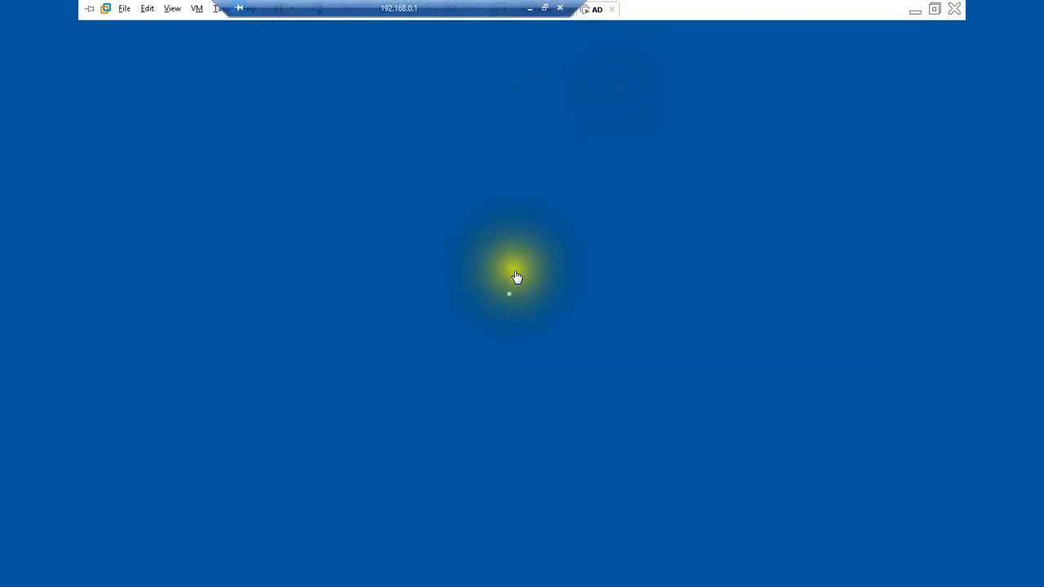
# - Sign in to the virtual machine's RFWORLD administrator account by entering the account password, retrying after a wrong entry
pyautogui.write('*****')
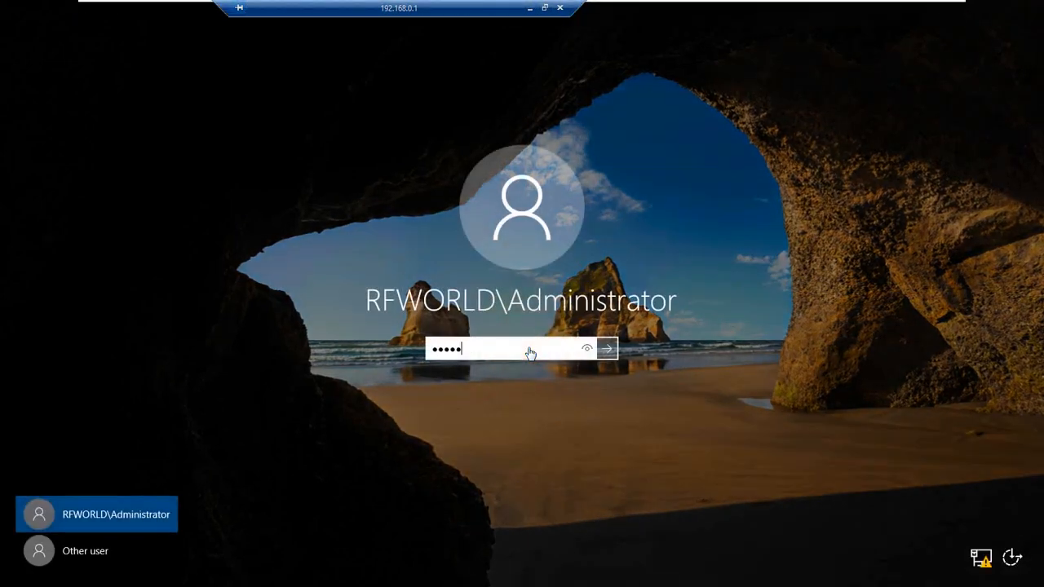
pyautogui.write('*****')
pyautogui.press('Return')
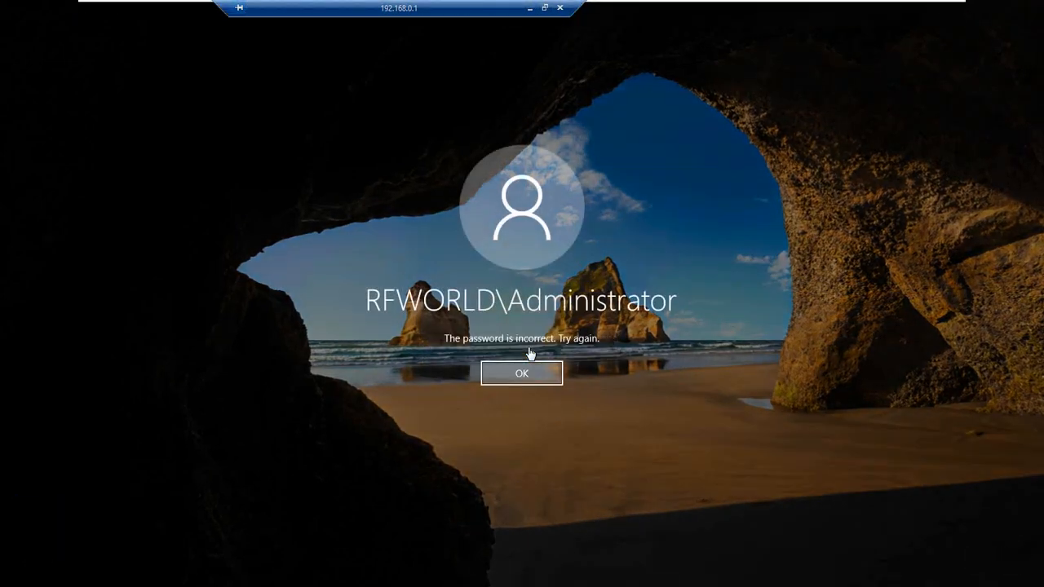
pyautogui.press('Return')
pyautogui.write('**********')
pyautogui.press('Return')
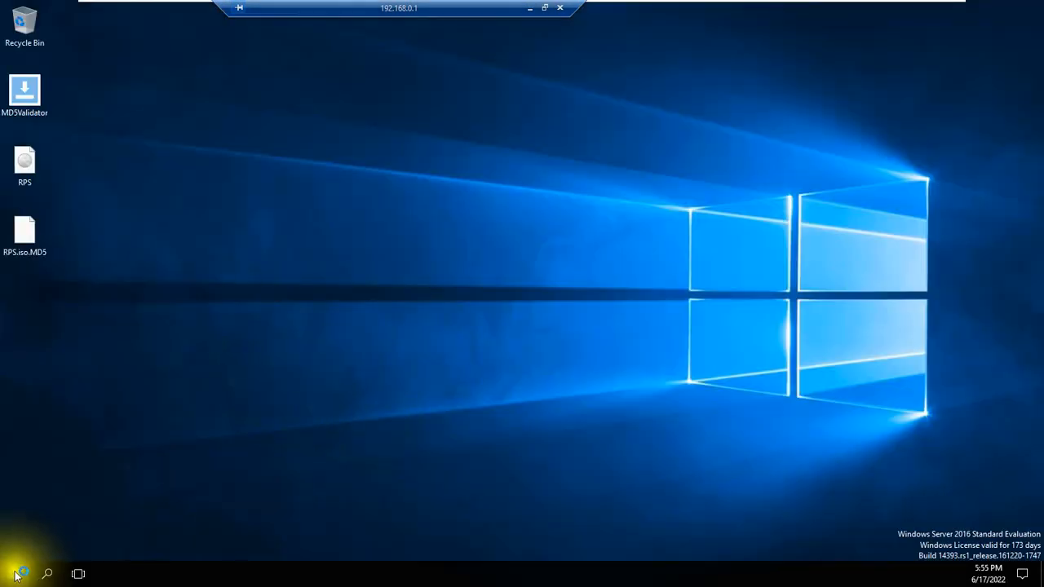
# - Launch RightFax Enterprise Fax Manager from the Open Text program group
pyautogui.click(17, 575)
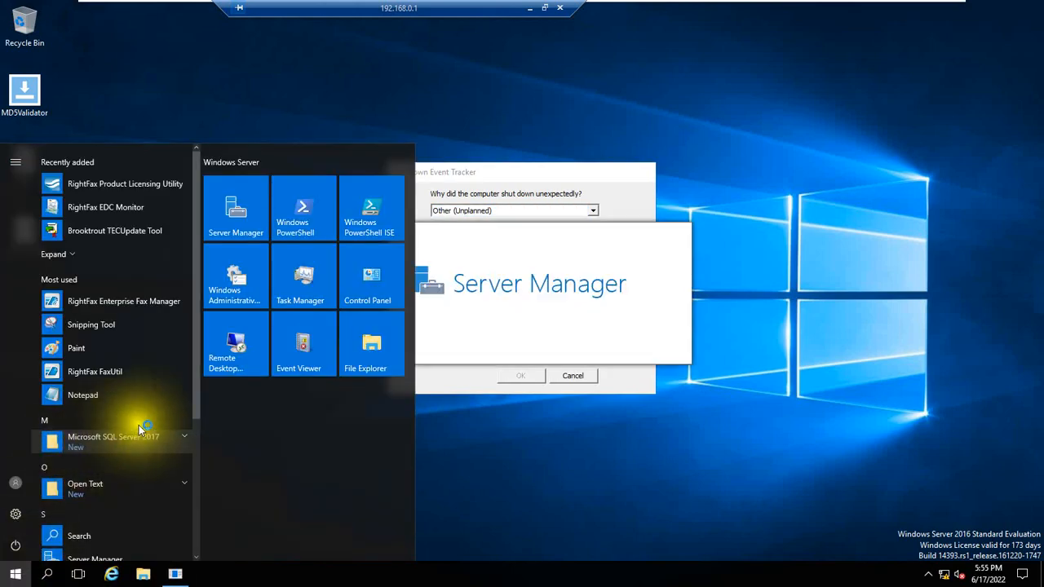
pyautogui.click(180, 484)
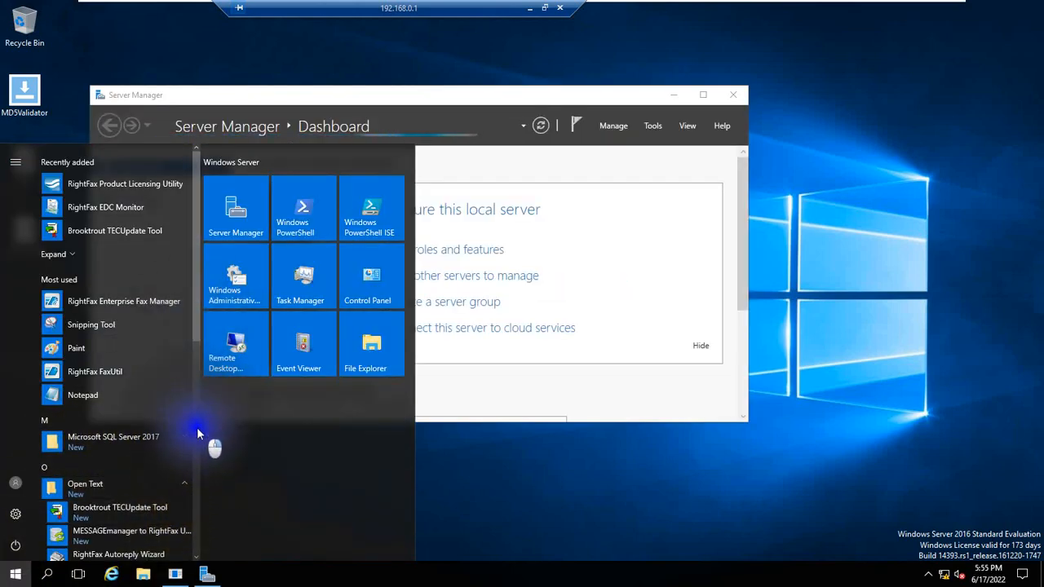
pyautogui.moveTo(194, 334); pyautogui.dragTo(197, 388)
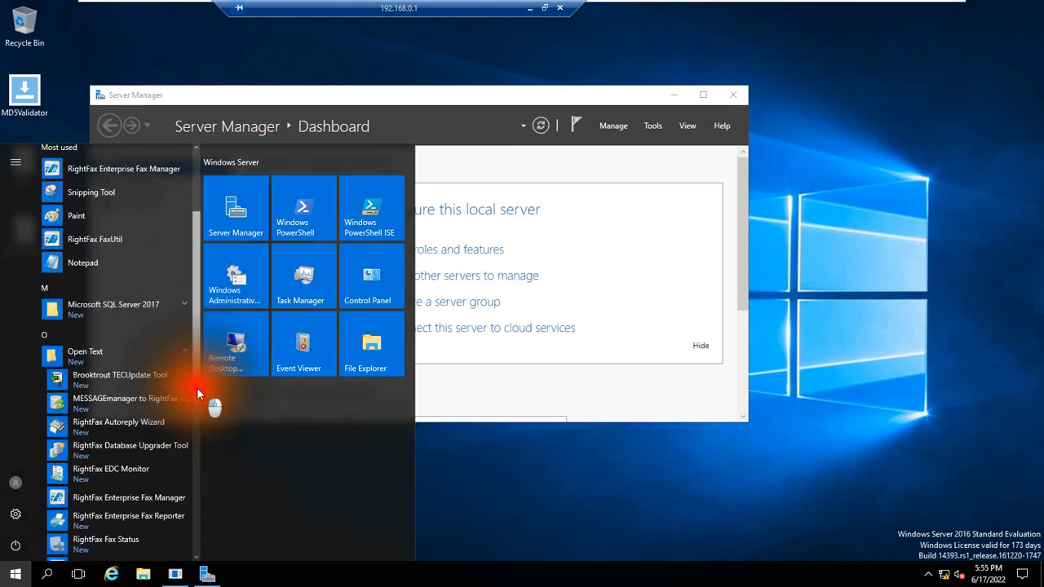
pyautogui.click(178, 487)
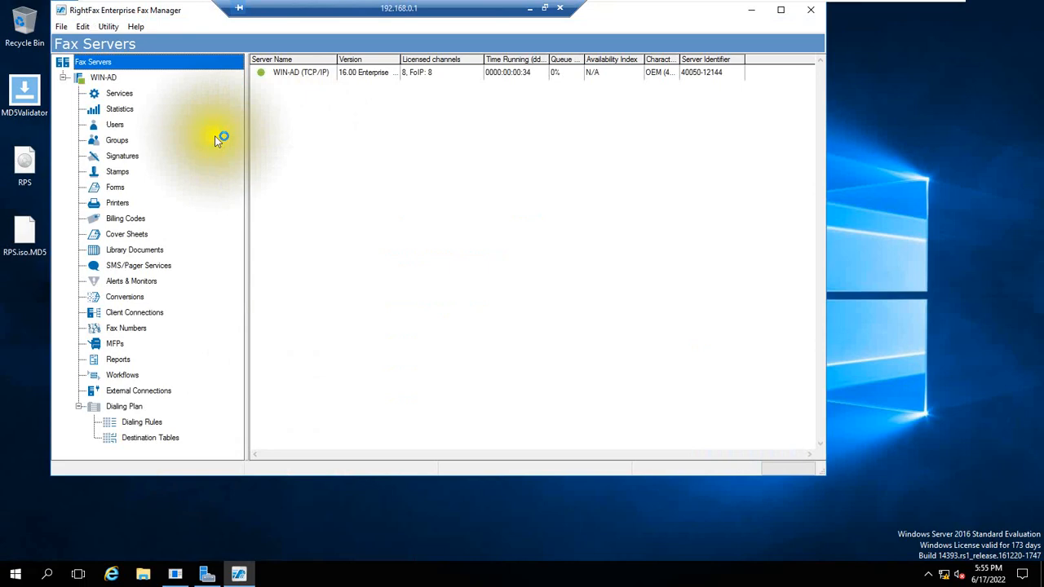
# - Open the RightFax Server Module's Data Sharing settings, and open the folder C:\Program Files (x86)\RightFax\Image\ through Run
pyautogui.click(130, 93)
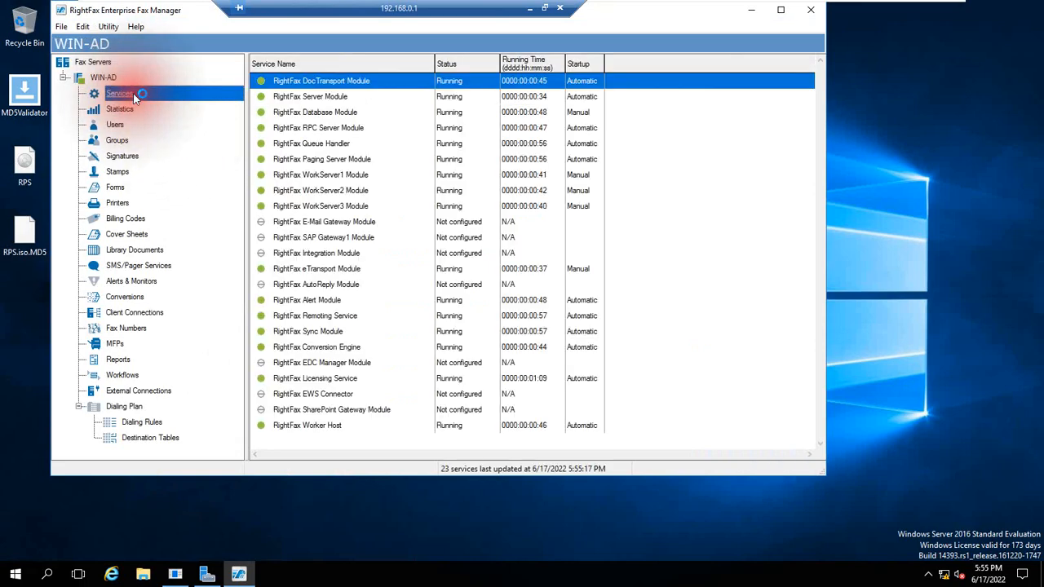
pyautogui.doubleClick(331, 96)
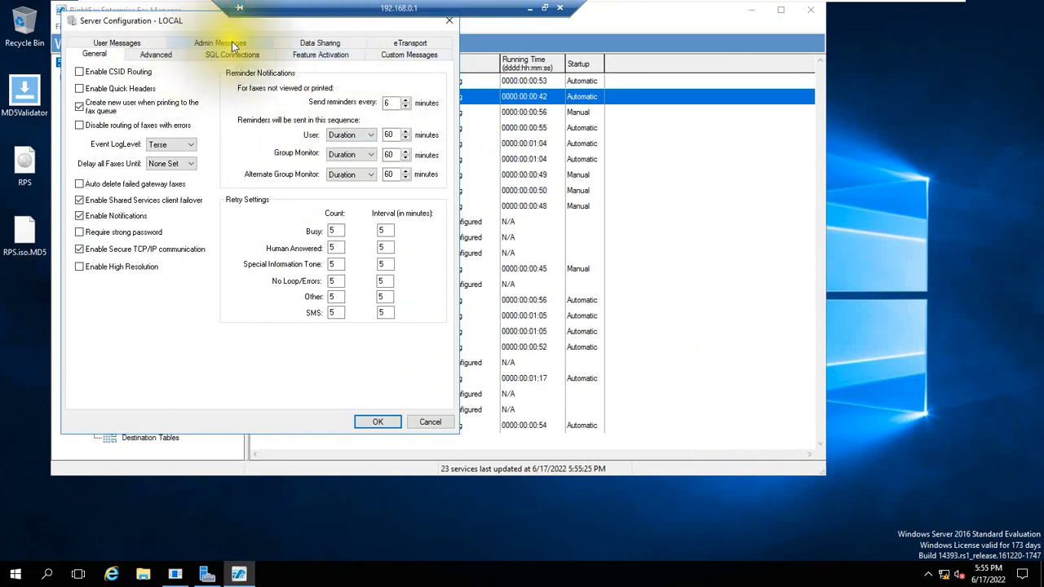
pyautogui.click(304, 41)
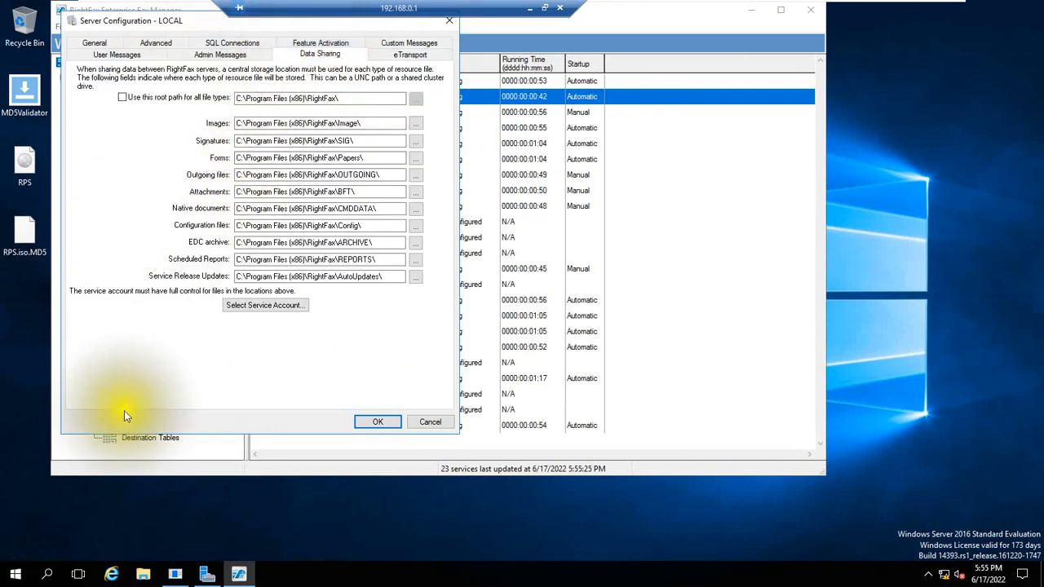
pyautogui.press('super+r')
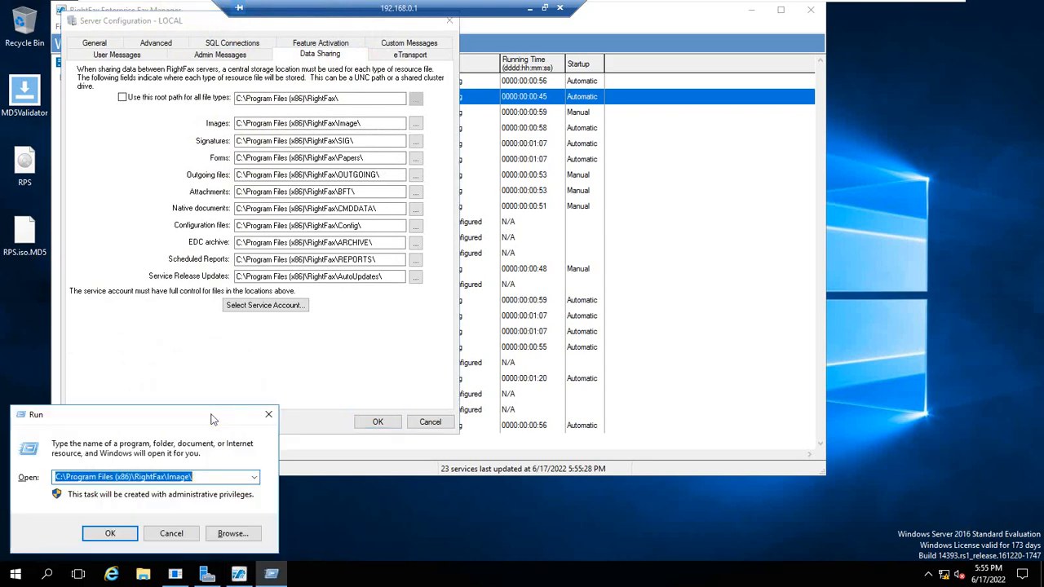
pyautogui.press('Return')
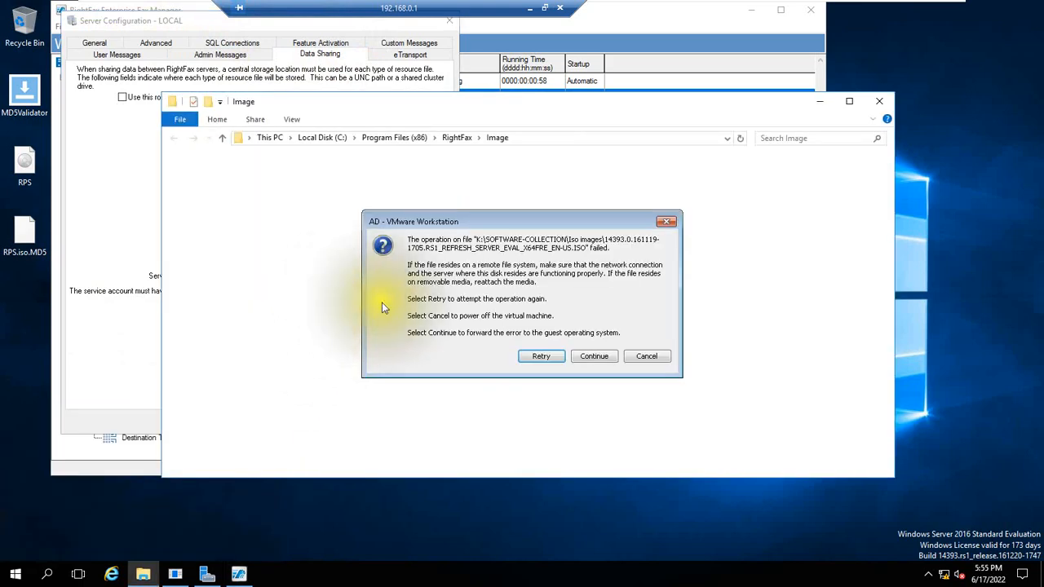
# - Retry the failed ISO operation in the VMware error, forward the error to the guest, and disconnect the CD-ROM image file
pyautogui.click(537, 71)
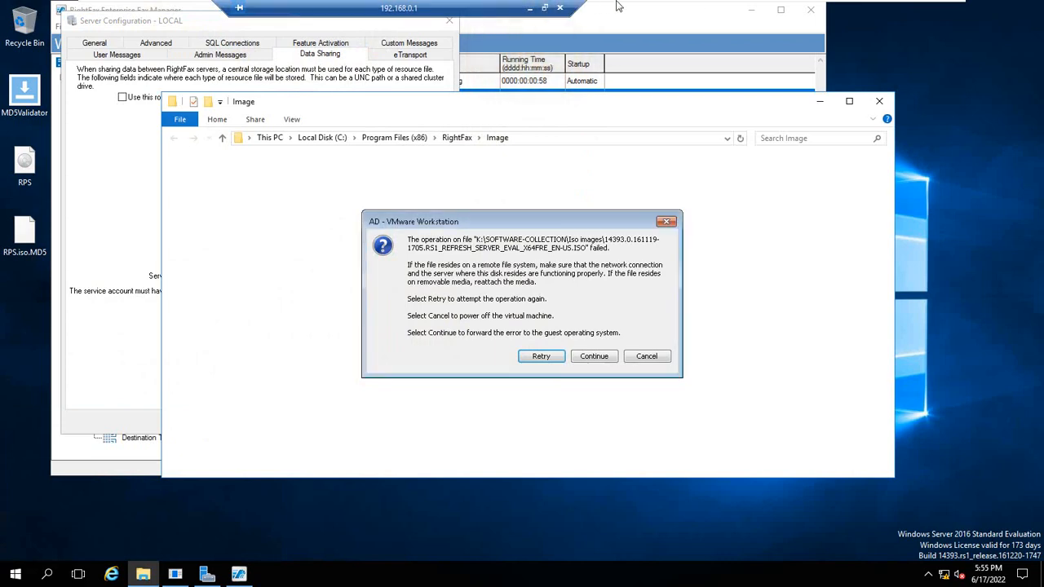
pyautogui.click(542, 357)
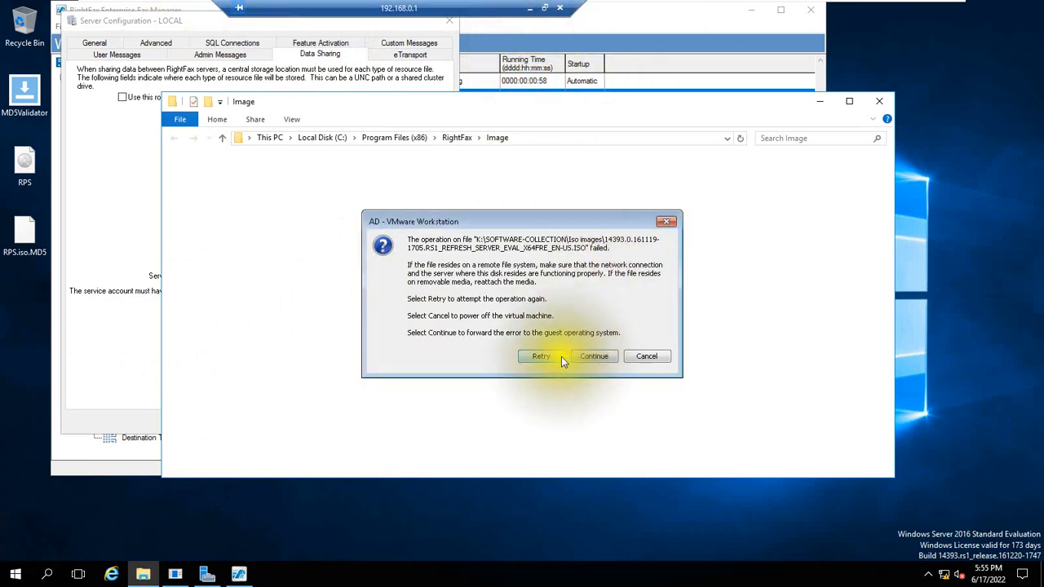
pyautogui.click(548, 356)
pyautogui.click(548, 356)
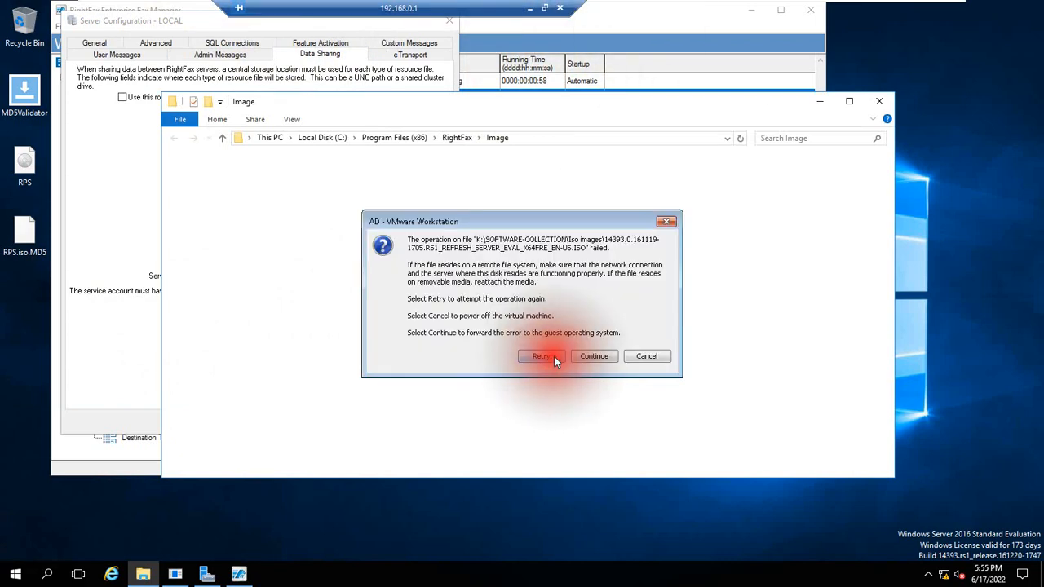
pyautogui.click(590, 355)
pyautogui.click(592, 356)
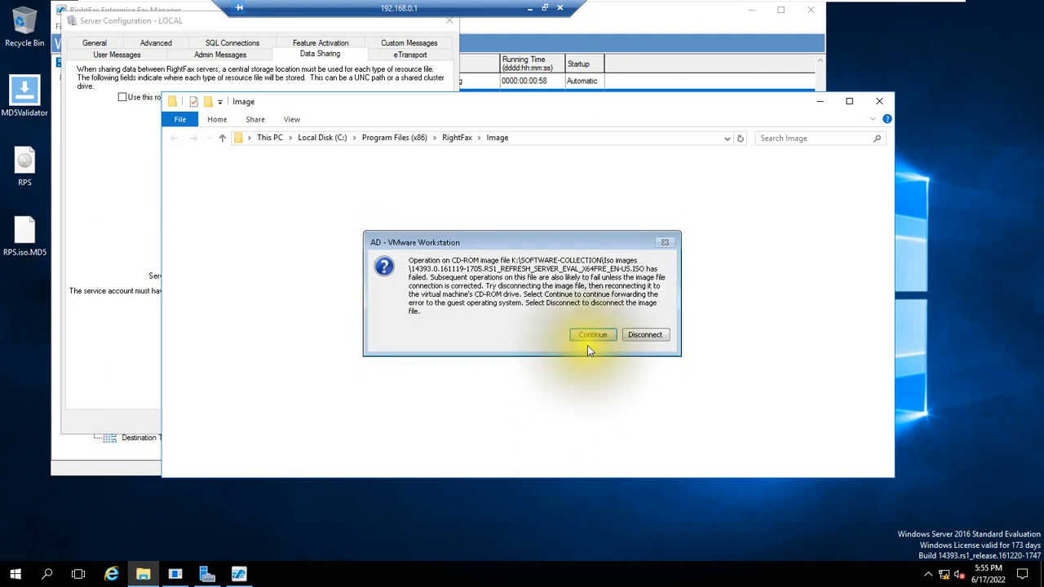
pyautogui.click(641, 336)
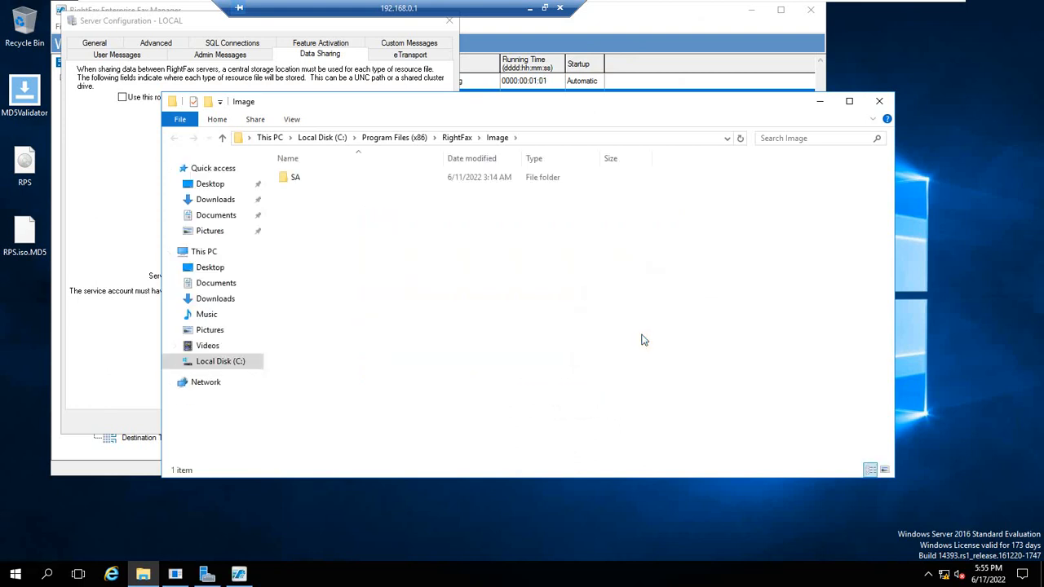
# - Look inside the Image folder's SA and MP subfolders, and return up to the parent RightFax folder
pyautogui.doubleClick(333, 184)
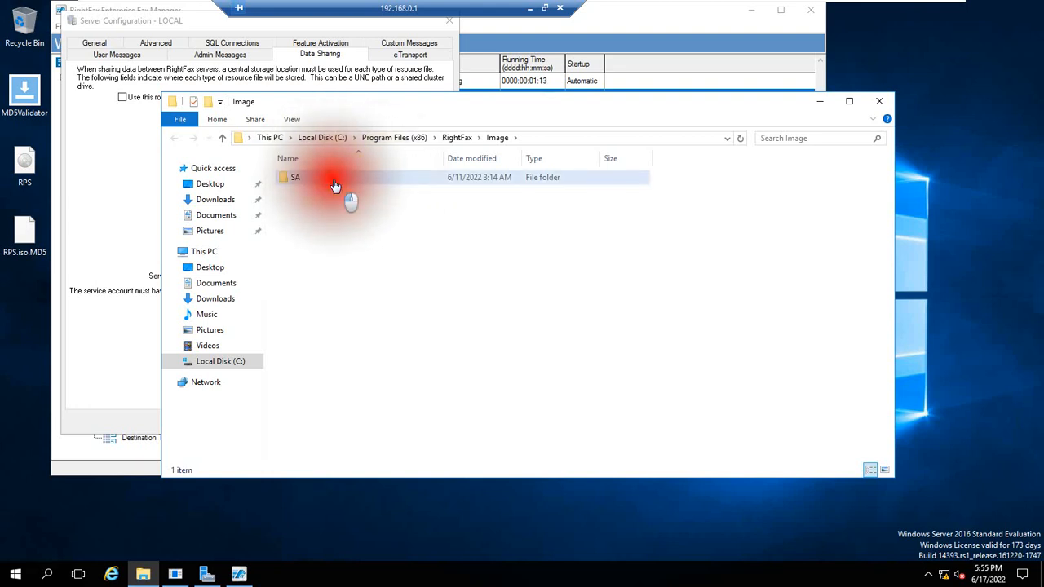
pyautogui.doubleClick(341, 178)
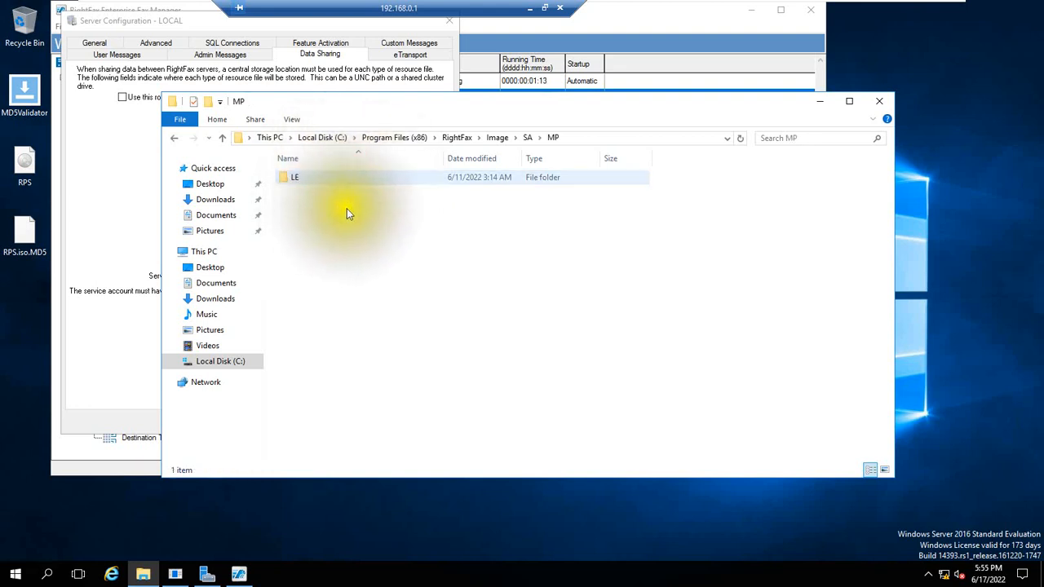
pyautogui.press('BackSpace')
pyautogui.press('BackSpace')
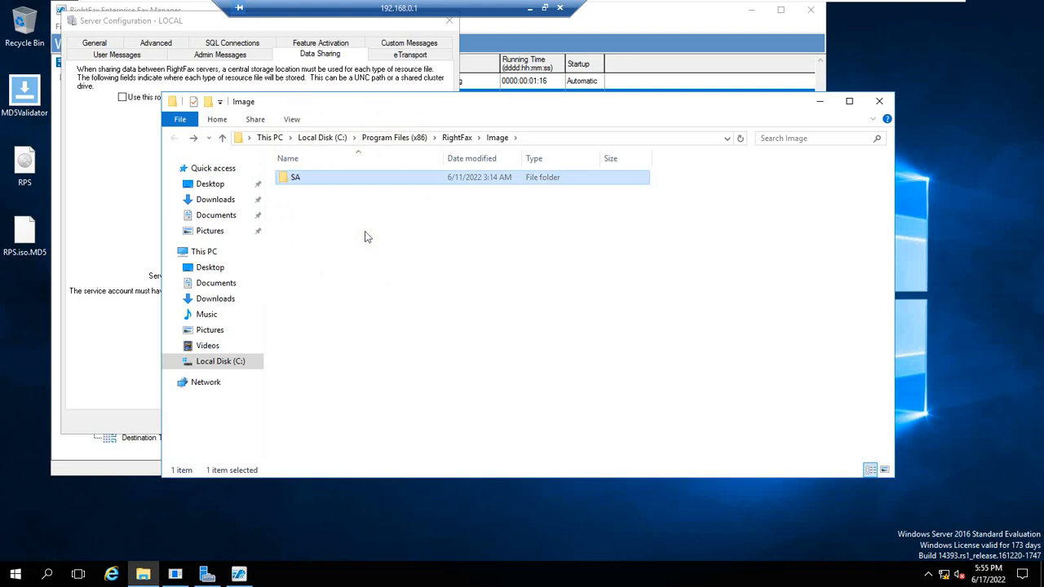
pyautogui.hotkey('alt', 'Up')
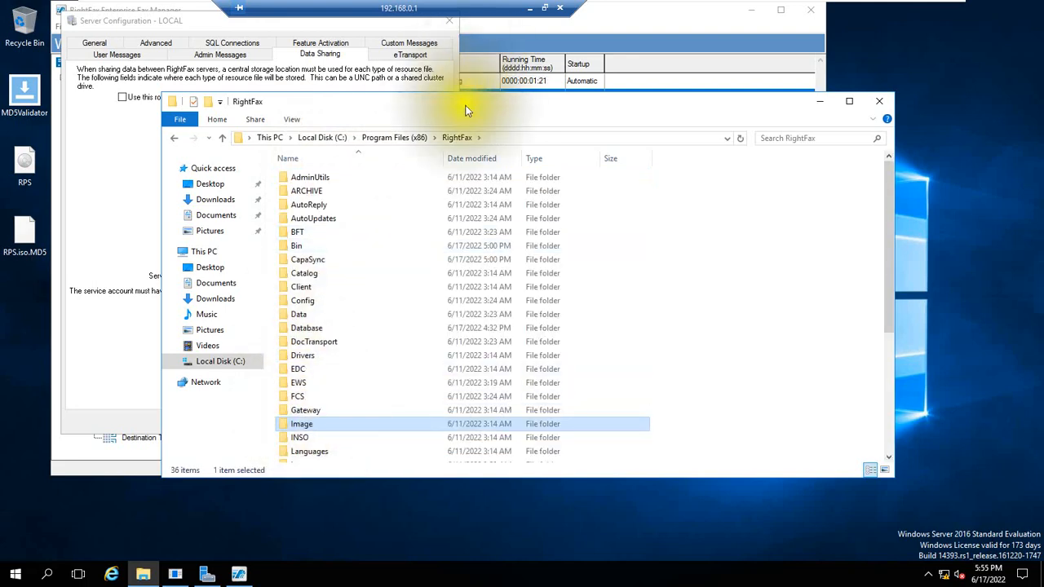
# - Check the RightFax folder for the signatures location listed in the Data Sharing settings, looking among the folders starting with S
pyautogui.click(95, 233)
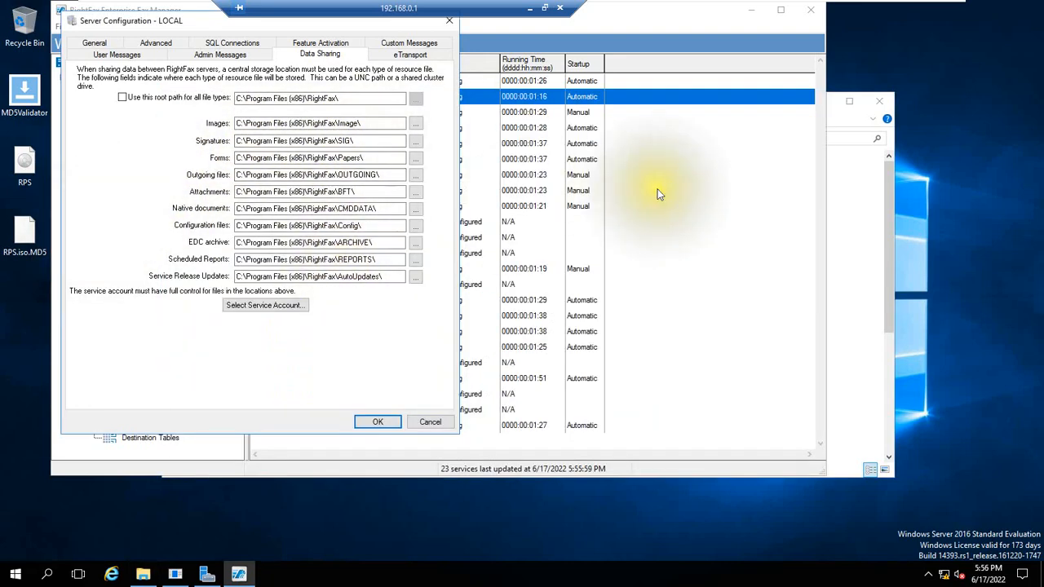
pyautogui.click(849, 259)
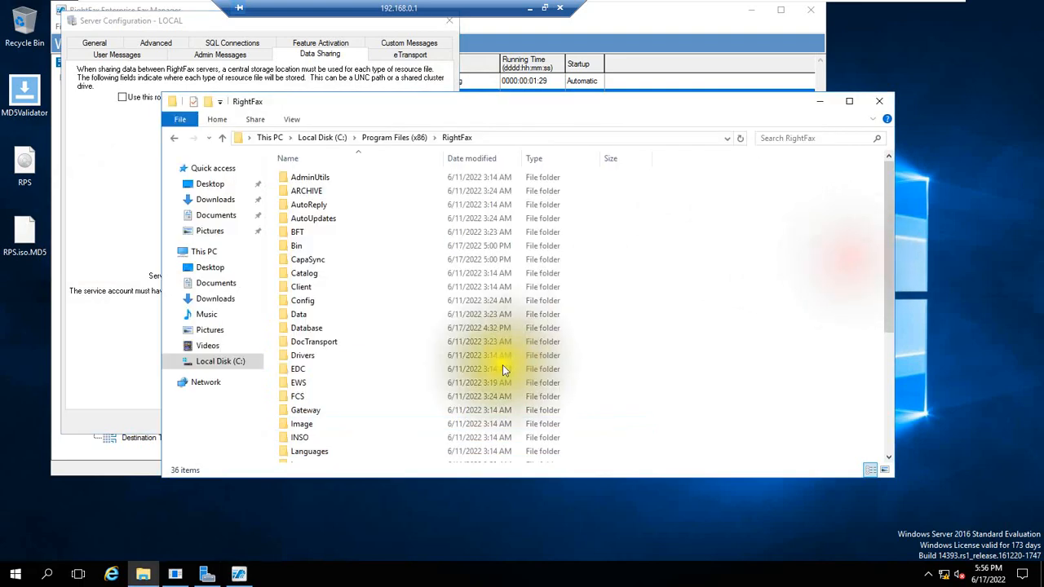
pyautogui.click(303, 397)
pyautogui.press('s')
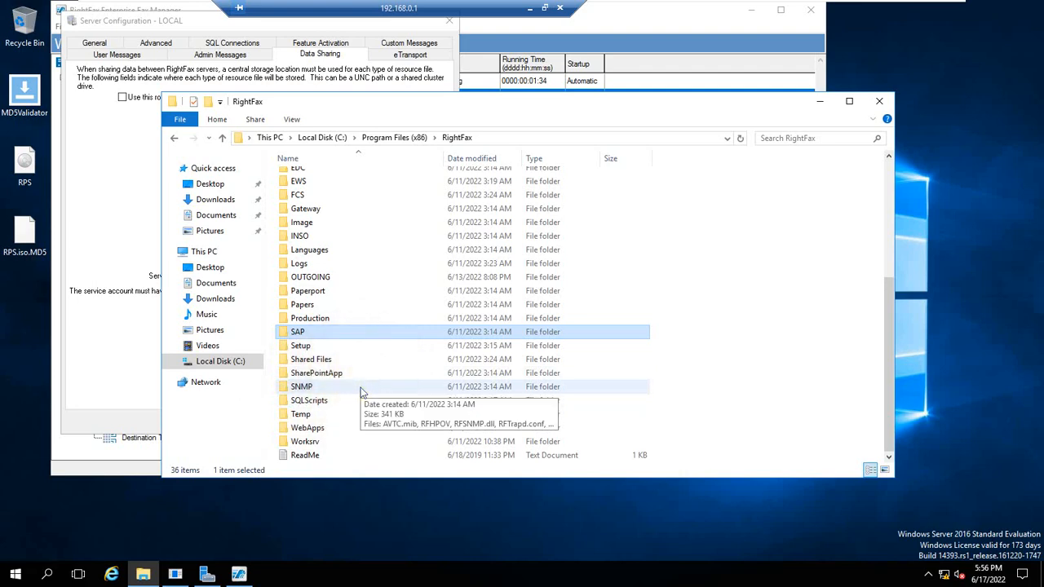
pyautogui.click(126, 230)
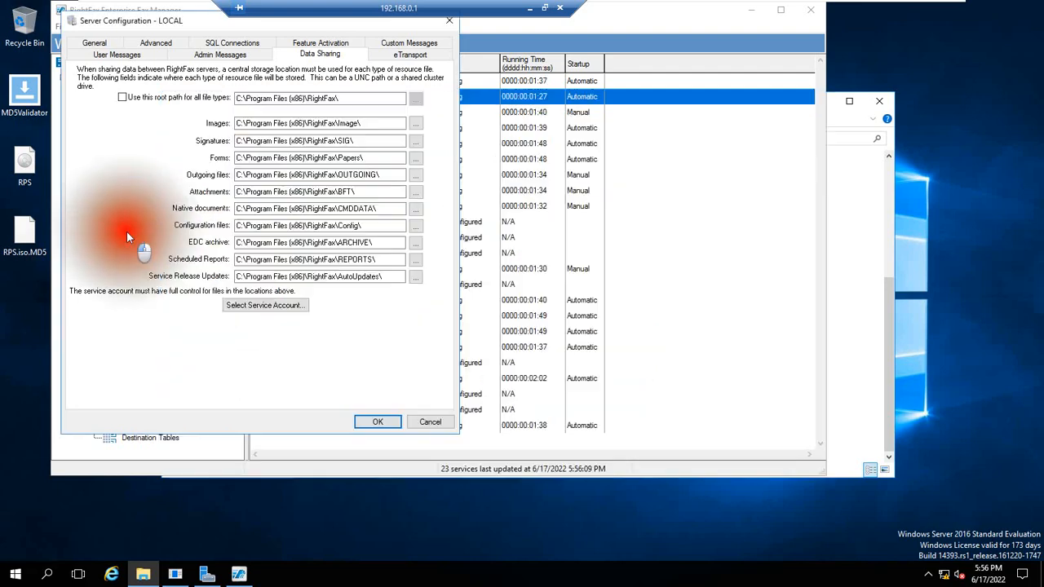
# - Copy the Signatures path and try to open C:\Program Files (x86)\RightFax\SIG\ through Run, dismissing the error
pyautogui.click(347, 122)
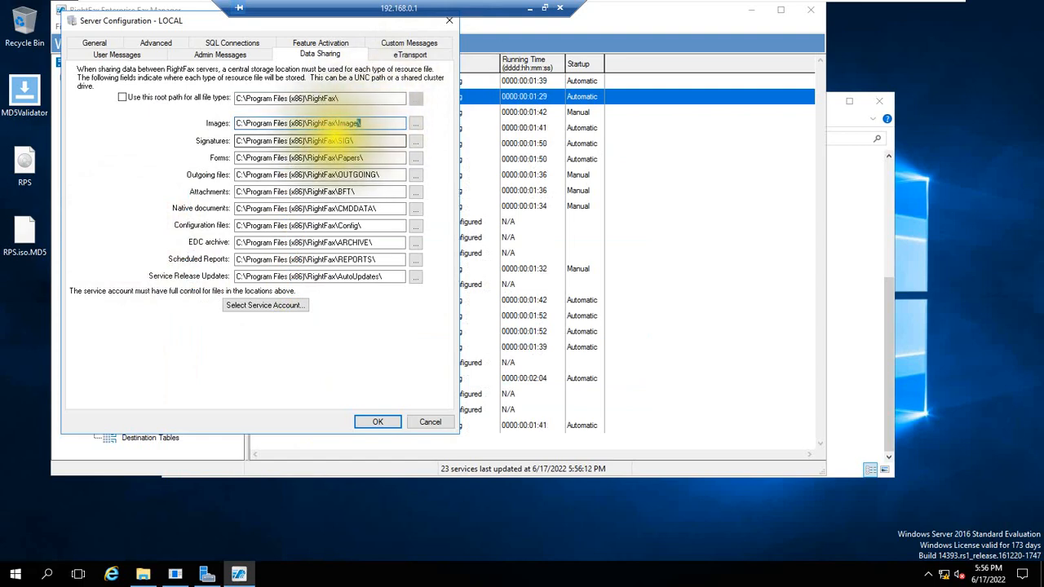
pyautogui.doubleClick(335, 140)
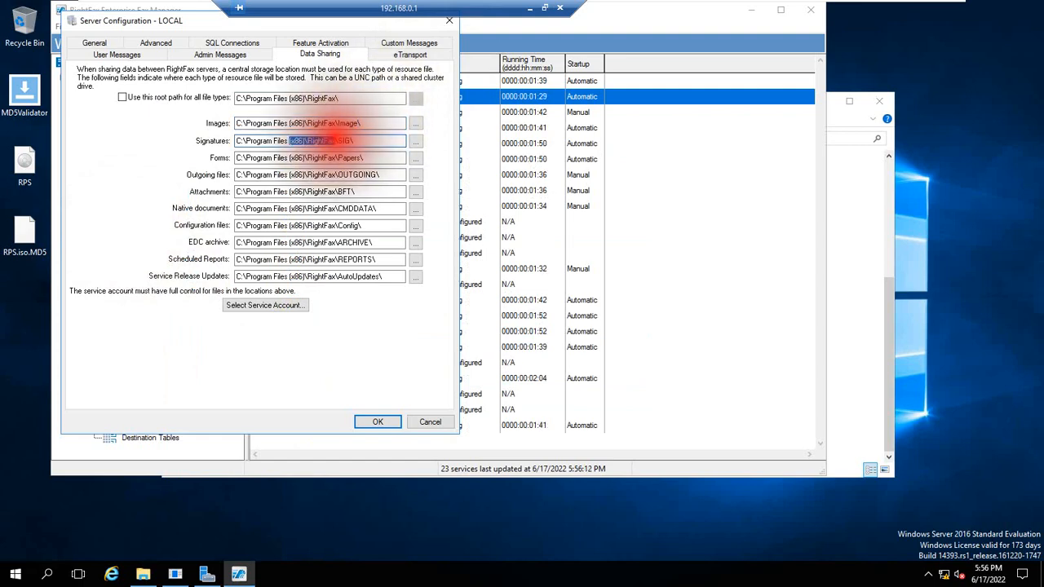
pyautogui.tripleClick(377, 137)
pyautogui.hotkey('ctrl', 'c')
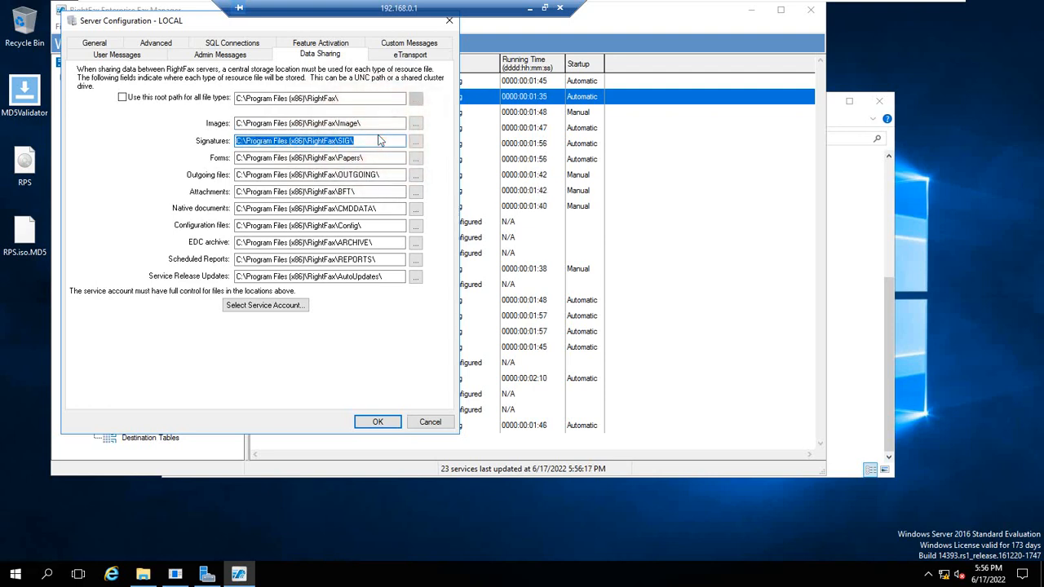
pyautogui.press('super+r')
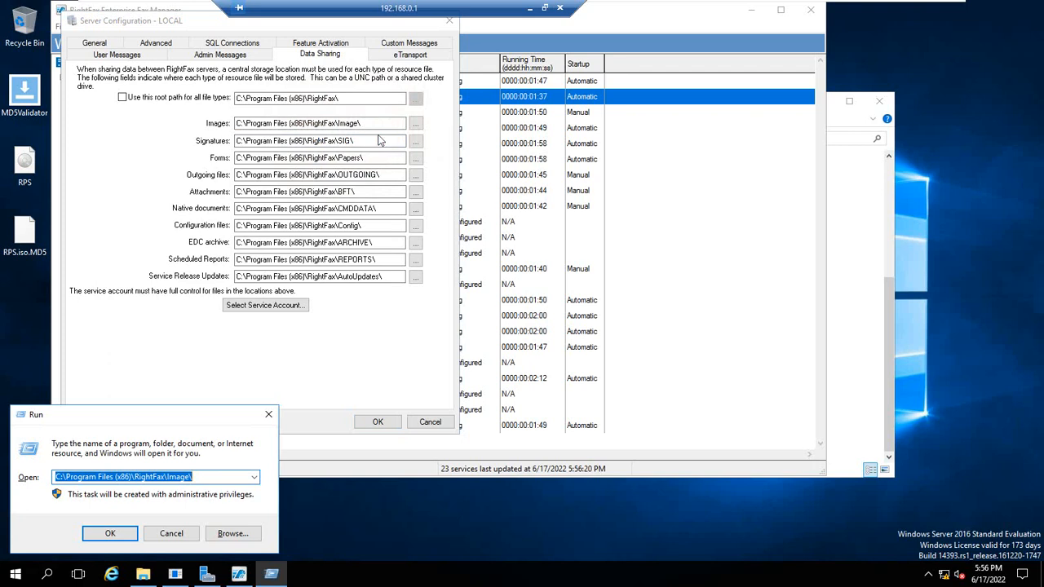
pyautogui.hotkey('ctrl', 'v')
pyautogui.press('Return')
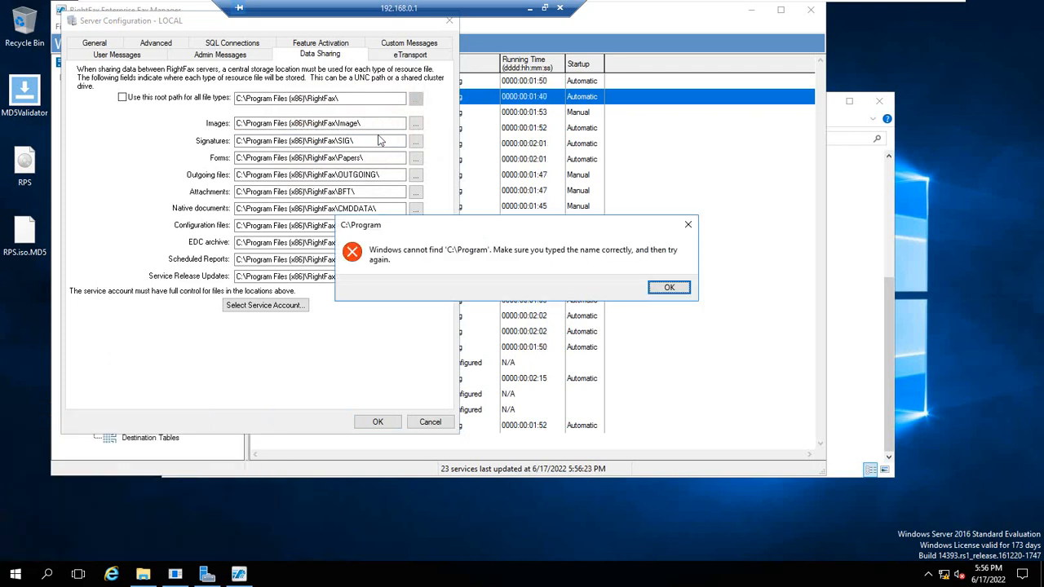
pyautogui.click(671, 285)
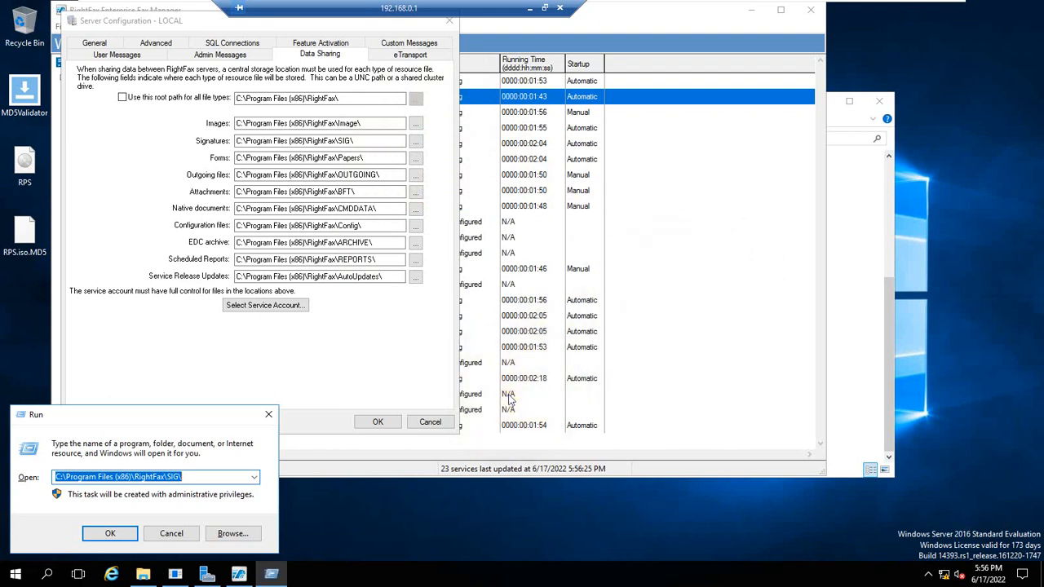
# - Try to open the Signatures path again without its trailing backslash, as C:\Program Files (x86)\RightFax\SIG
pyautogui.press('End')
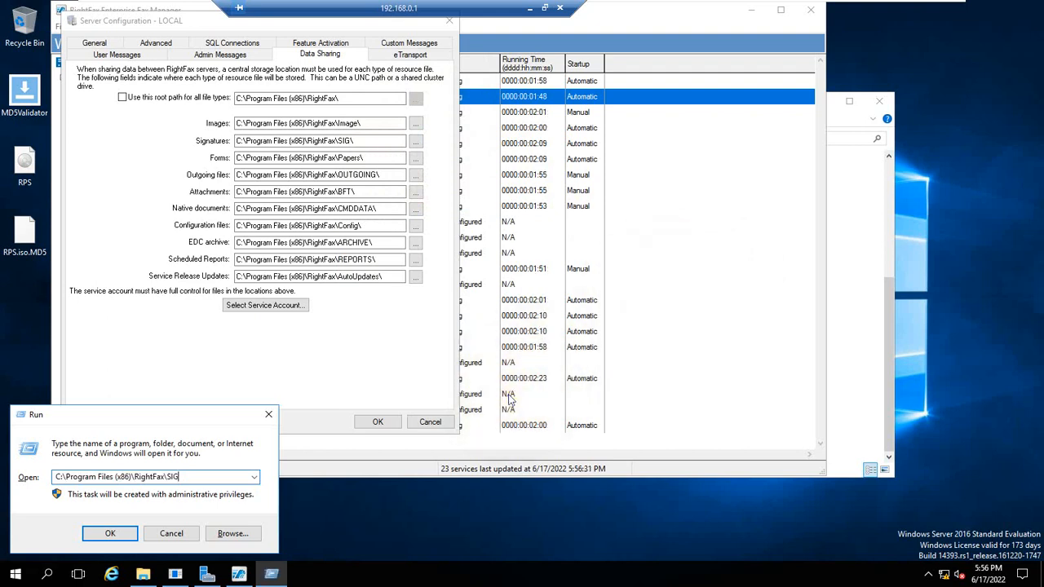
pyautogui.press('Return')
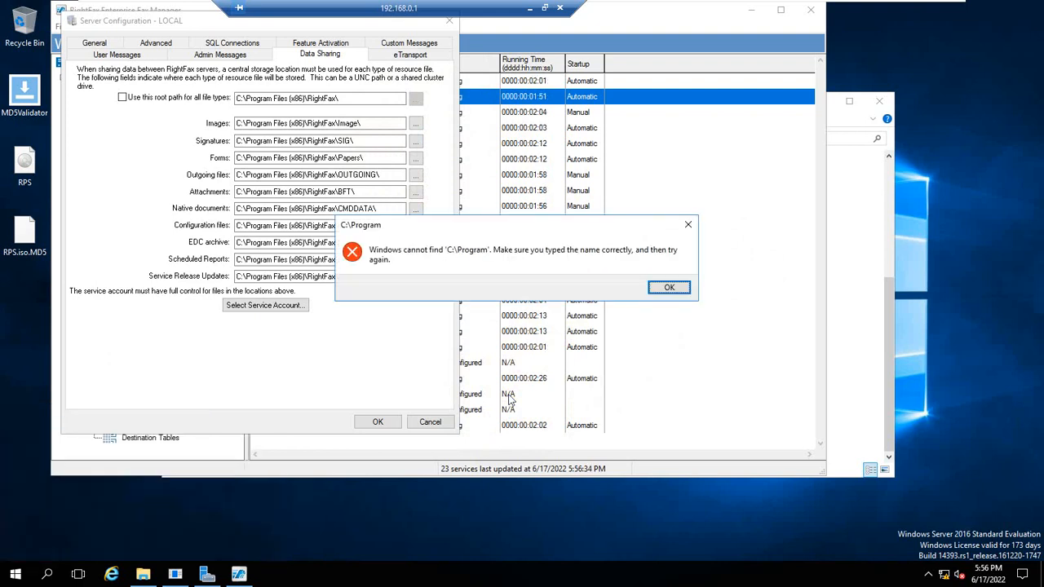
pyautogui.press('Return')
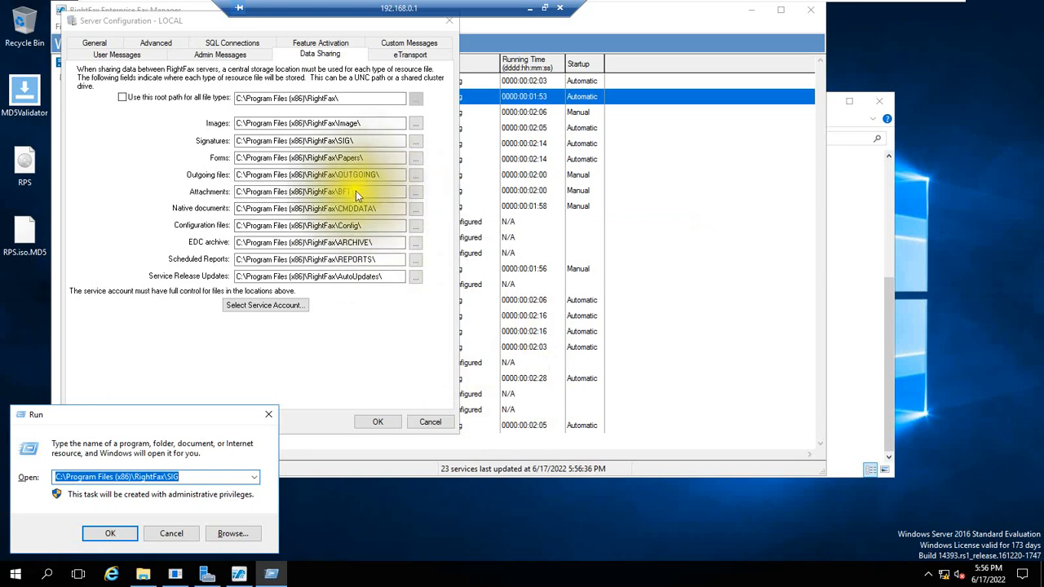
# - Locate the Papers folder for forms inside the RightFax folder, and return to the Data Sharing settings
pyautogui.click(877, 343)
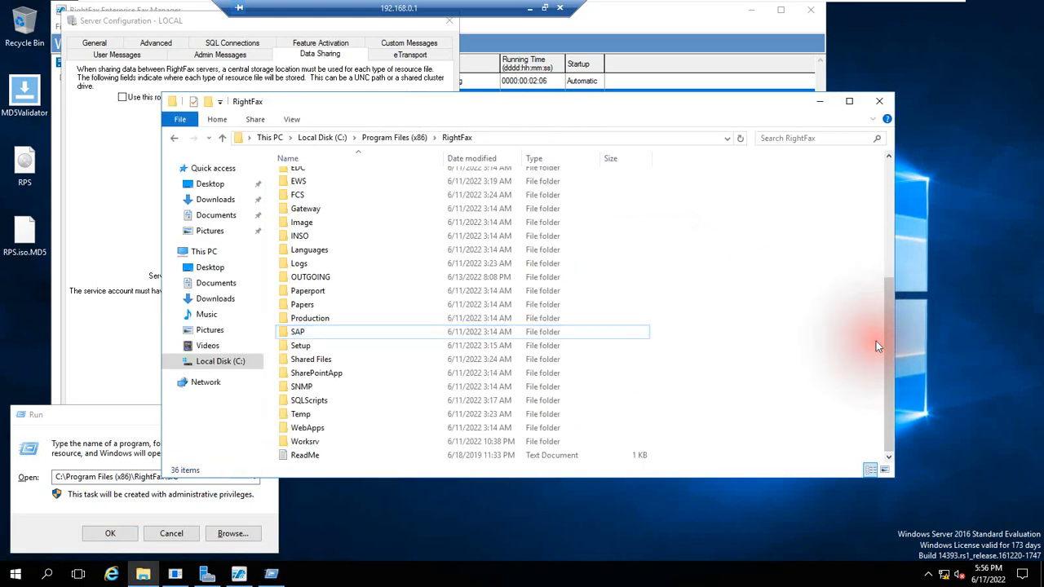
pyautogui.click(304, 431)
pyautogui.press('p')
pyautogui.press('p')
pyautogui.press('p')
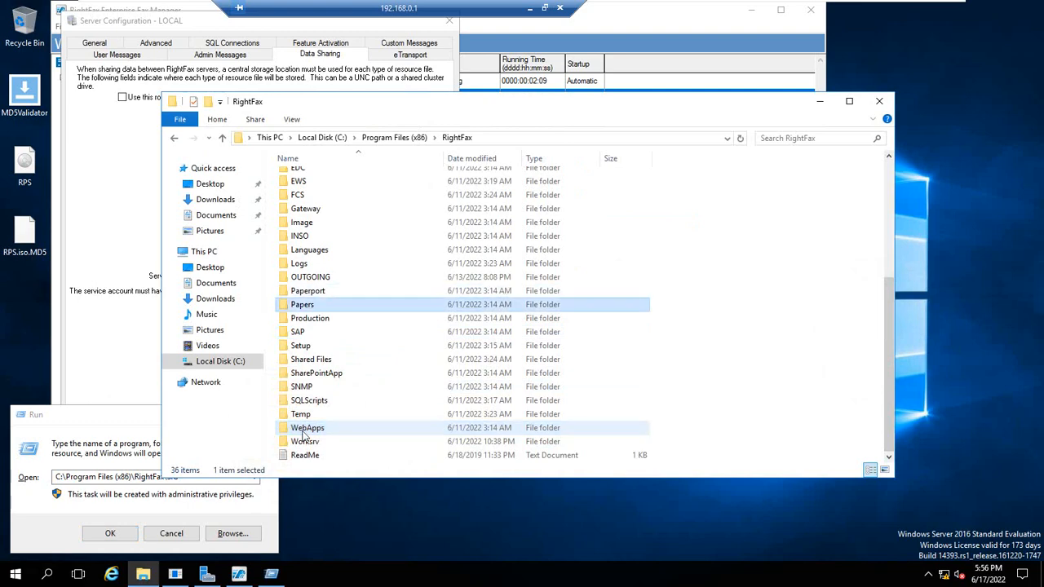
pyautogui.press('Up')
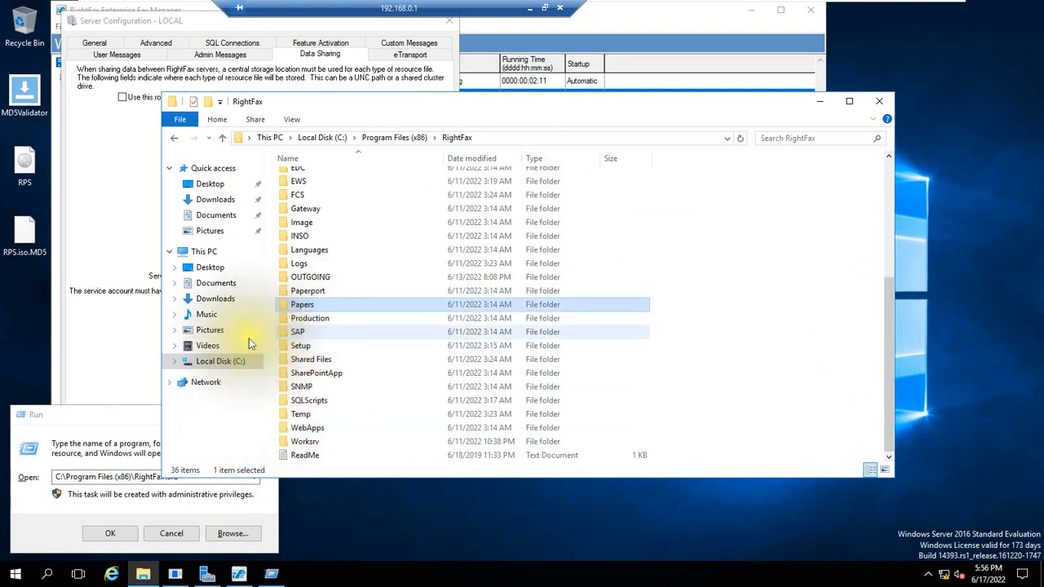
pyautogui.click(115, 231)
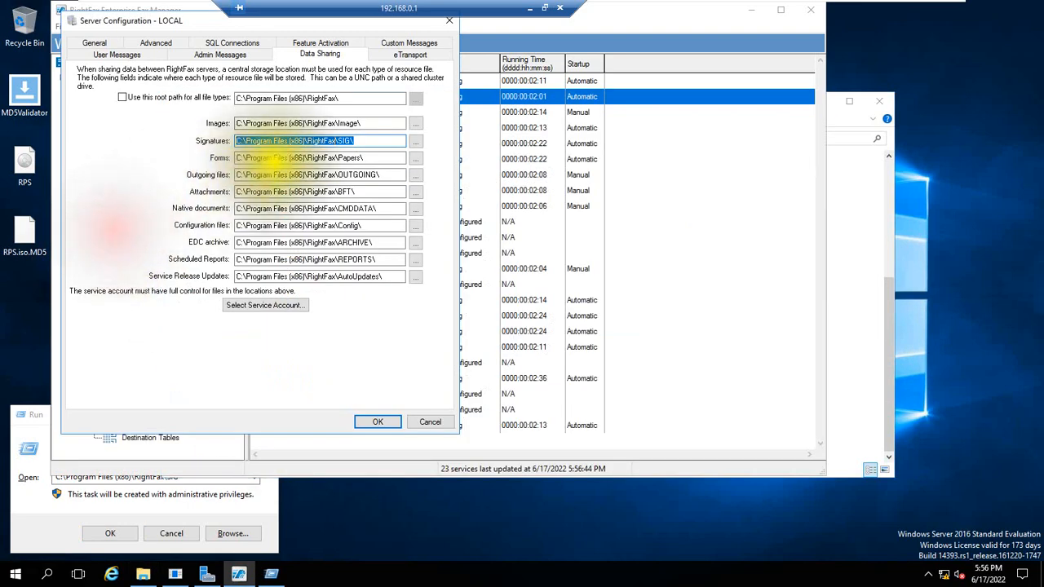
# - Examine the contents of the Papers and OUTGOING folders under RightFax, and return to the Data Sharing settings
pyautogui.click(270, 163)
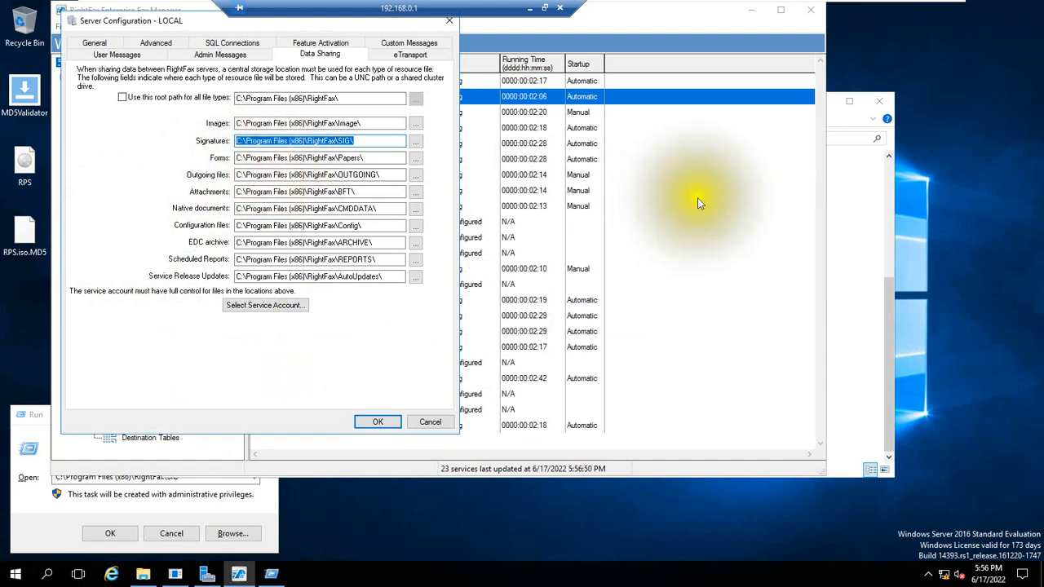
pyautogui.click(862, 226)
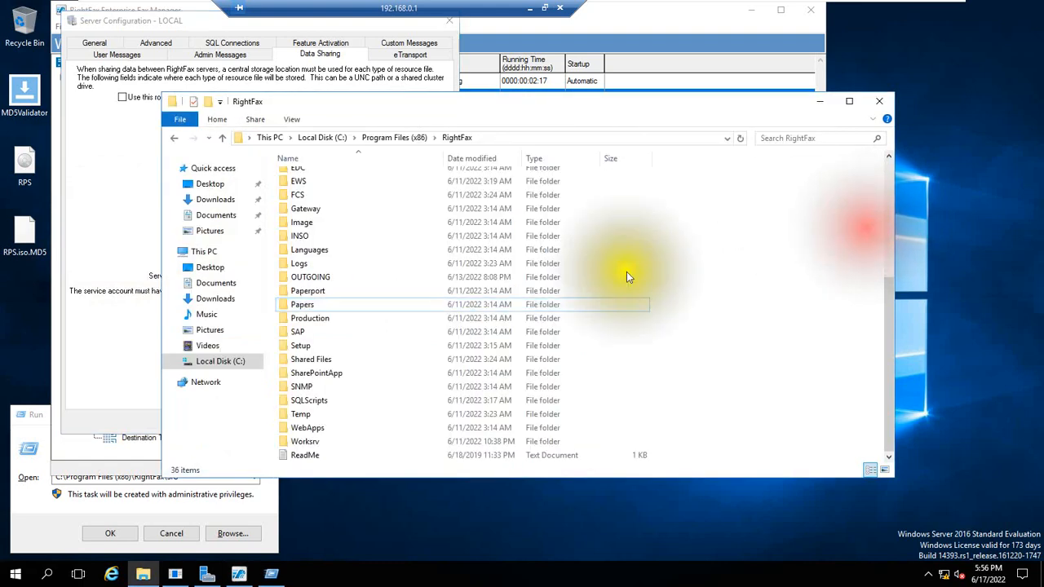
pyautogui.click(320, 309)
pyautogui.doubleClick(320, 309)
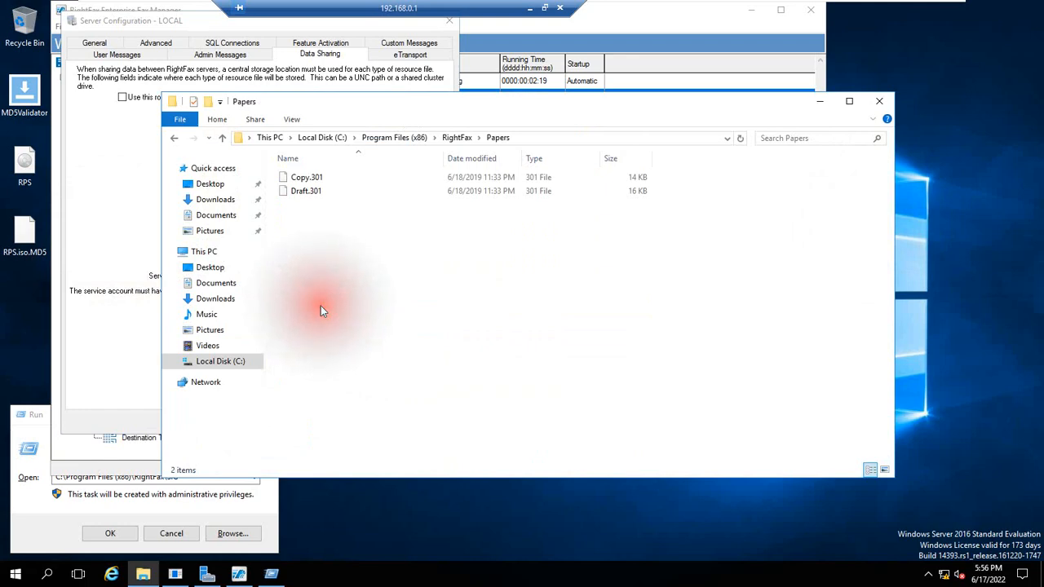
pyautogui.press('BackSpace')
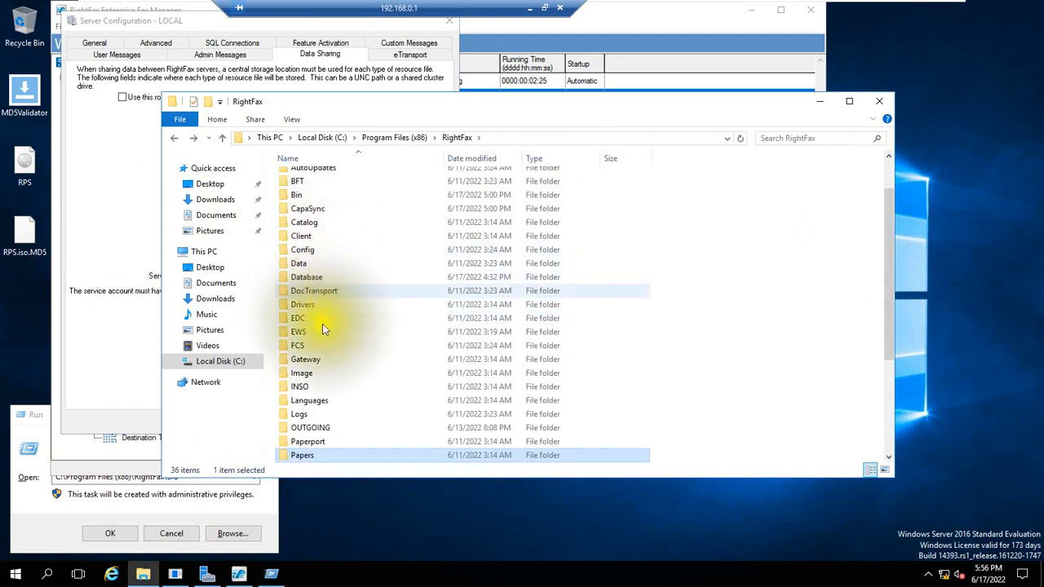
pyautogui.doubleClick(316, 426)
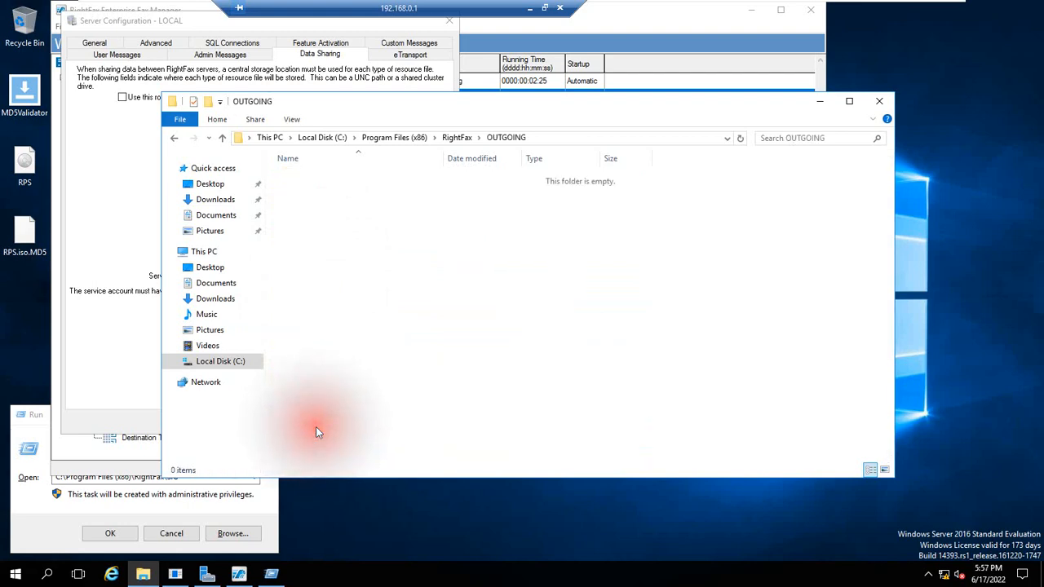
pyautogui.click(131, 204)
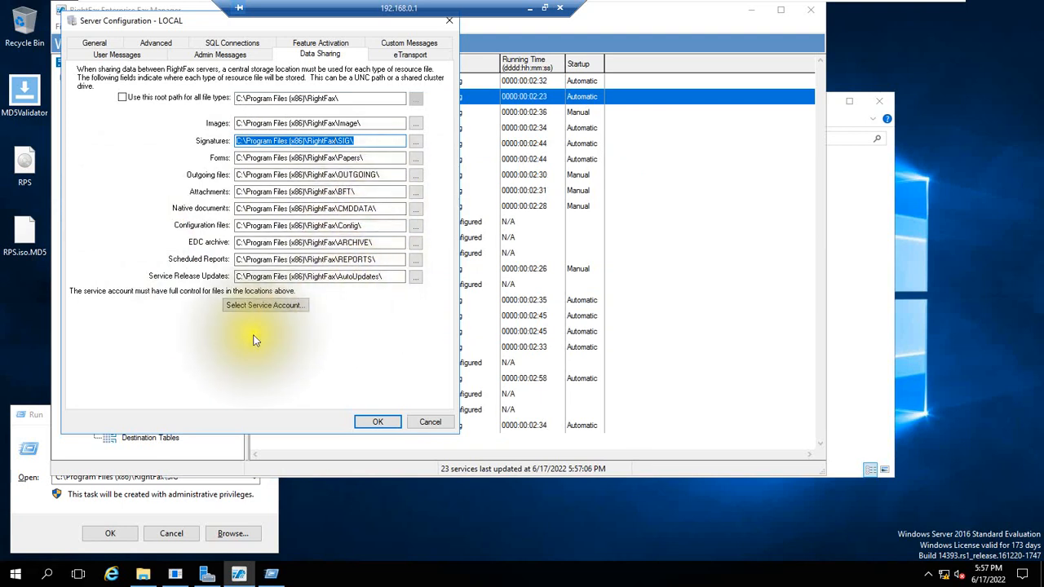
# - Examine the service account editor, looking up directory users for the Server Service Account, and back out without changes
pyautogui.click(269, 308)
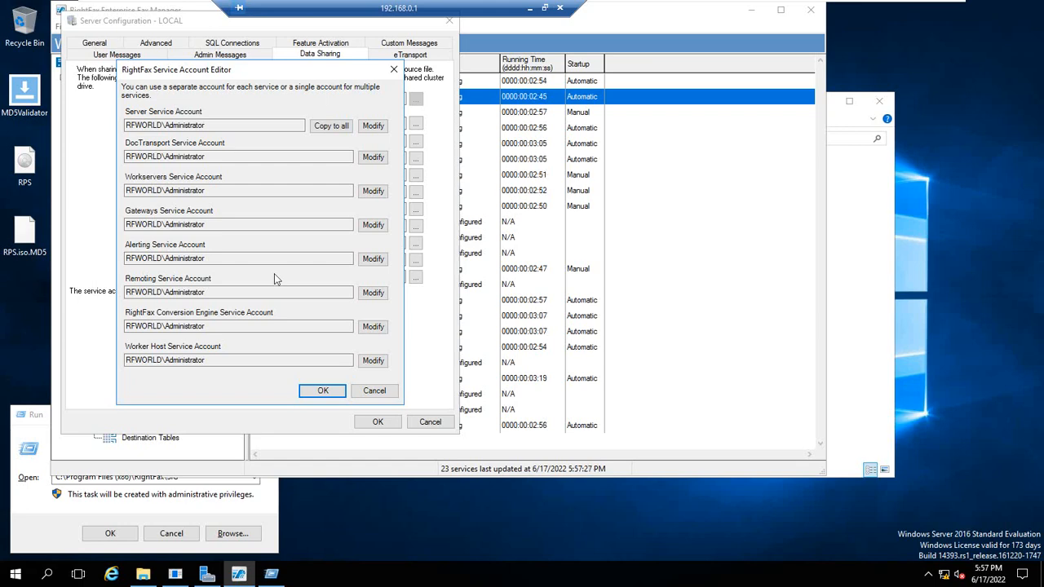
pyautogui.click(373, 128)
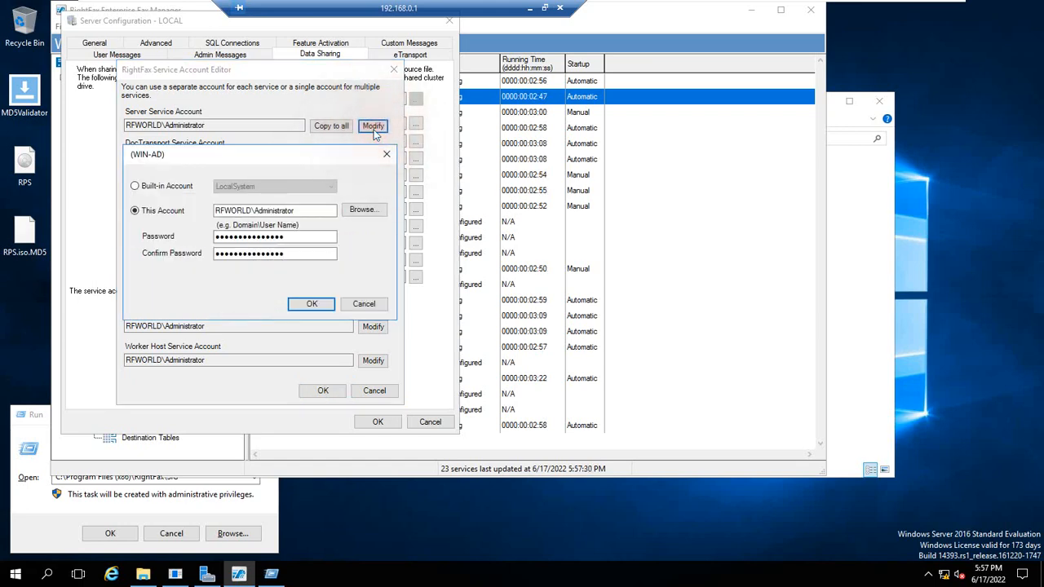
pyautogui.click(369, 210)
pyautogui.click(176, 313)
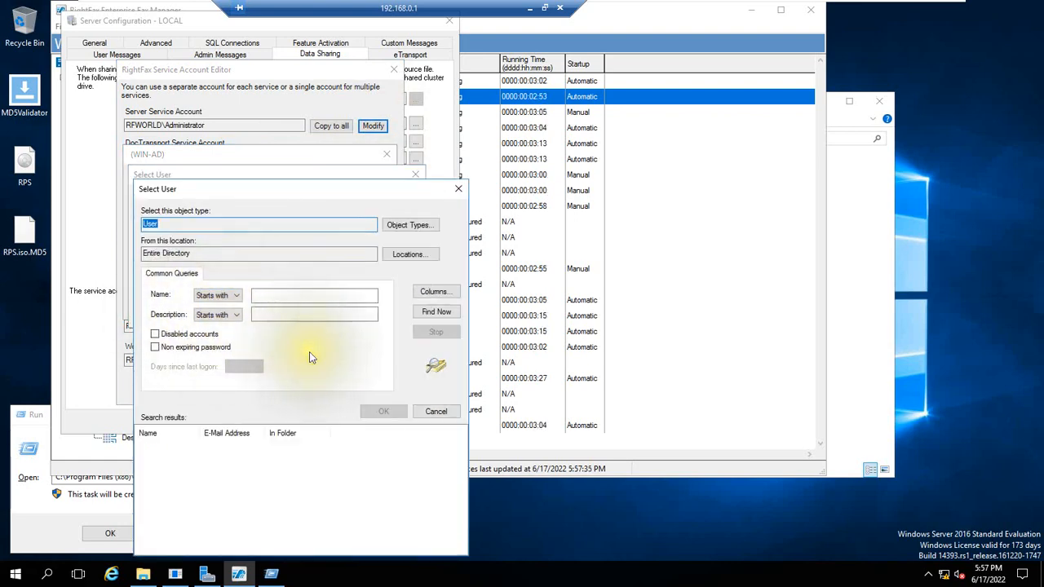
pyautogui.click(437, 311)
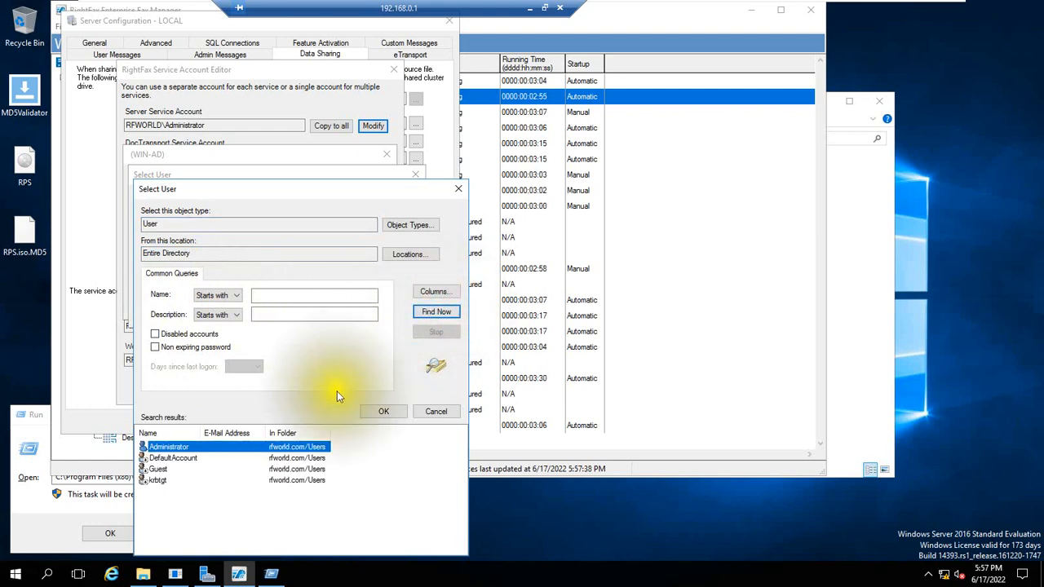
pyautogui.click(437, 414)
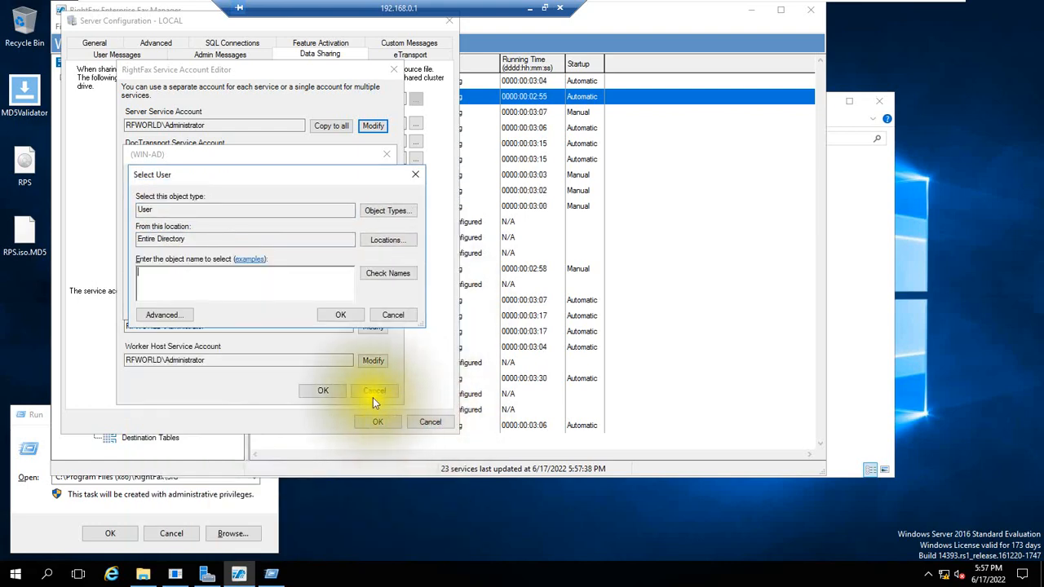
pyautogui.click(397, 316)
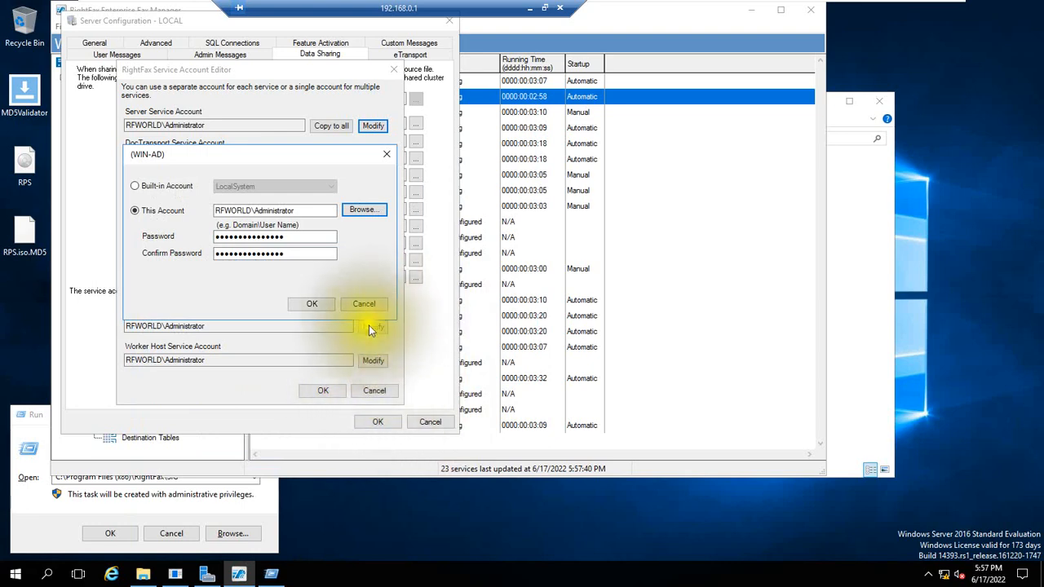
pyautogui.click(367, 305)
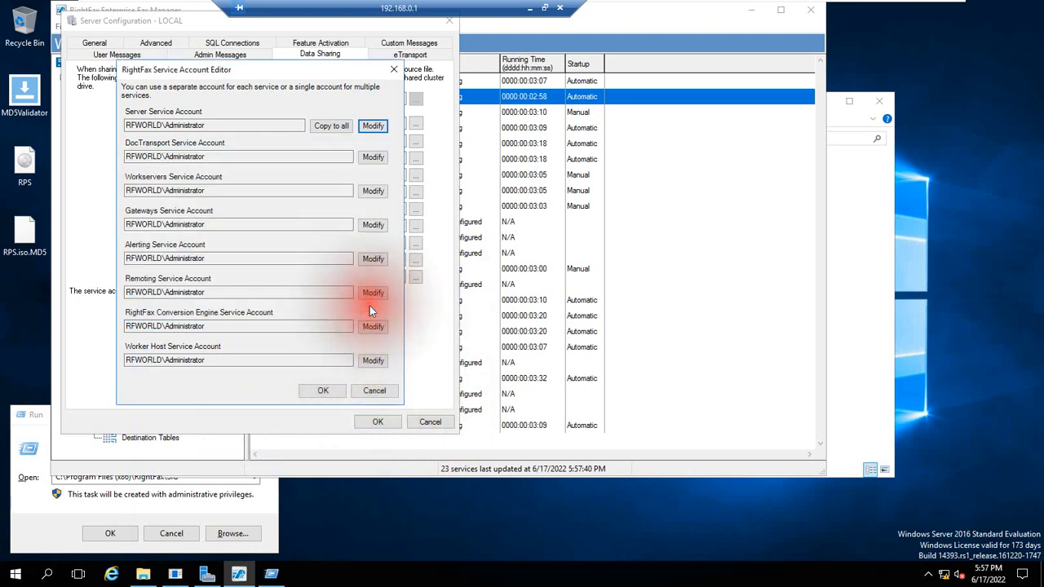
pyautogui.click(447, 425)
pyautogui.click(388, 390)
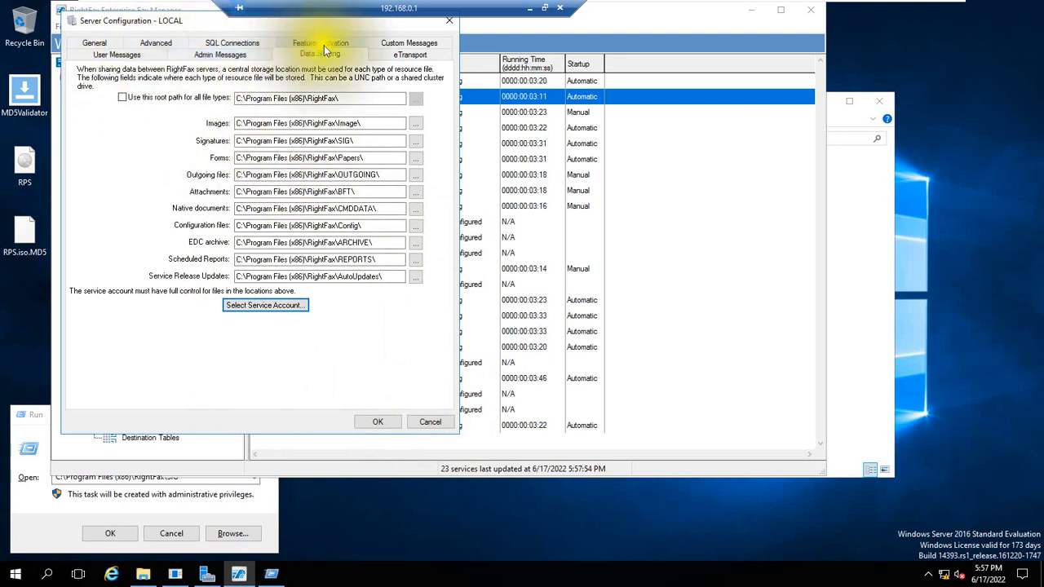
# - Review the eTransport settings for SMTP service extensions, email subject and SecureDocs web server, and close Server Configuration without saving
pyautogui.click(413, 57)
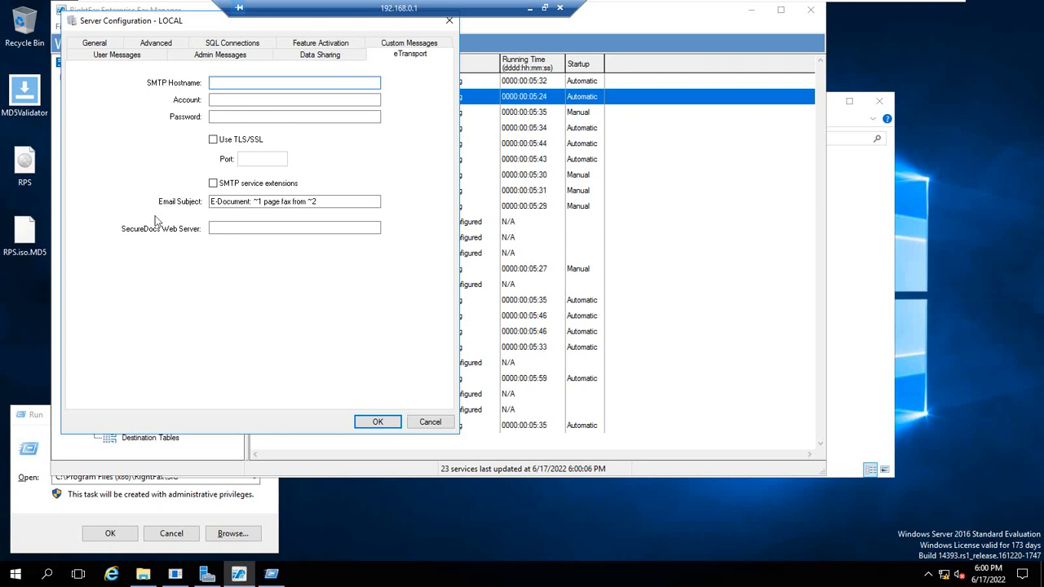
pyautogui.click(213, 183)
pyautogui.click(213, 183)
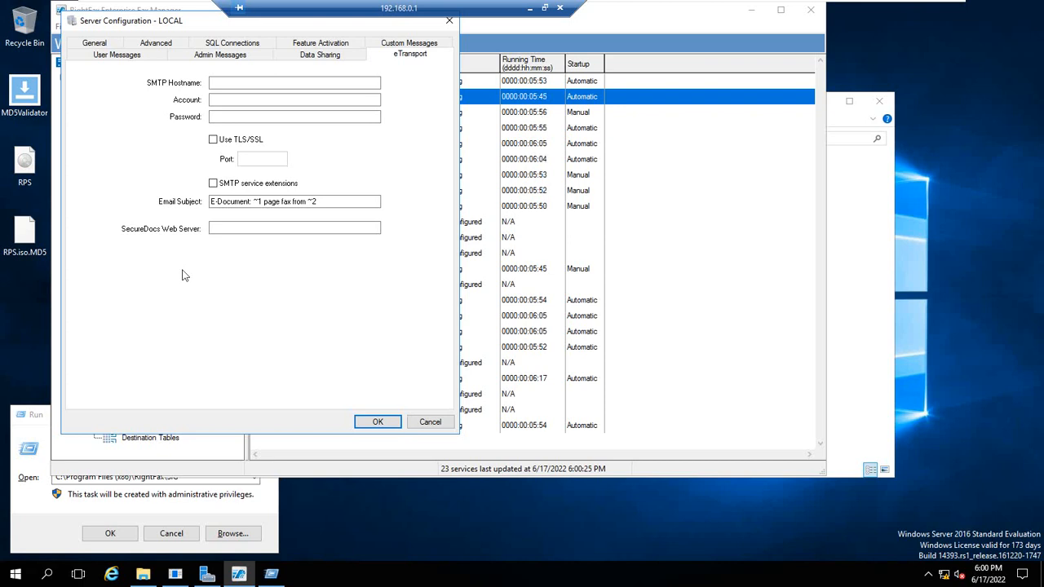
pyautogui.click(249, 227)
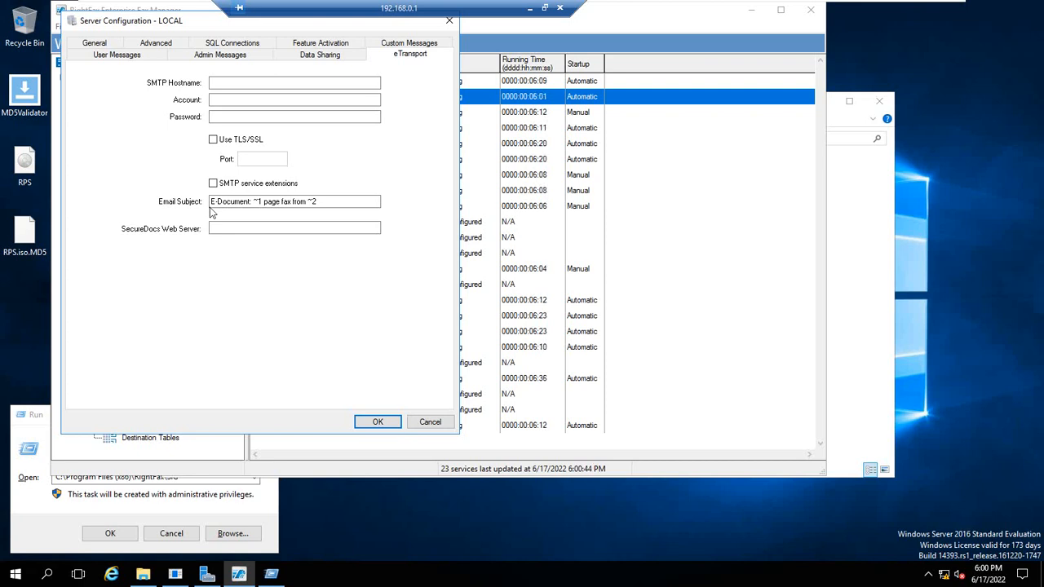
pyautogui.click(295, 201)
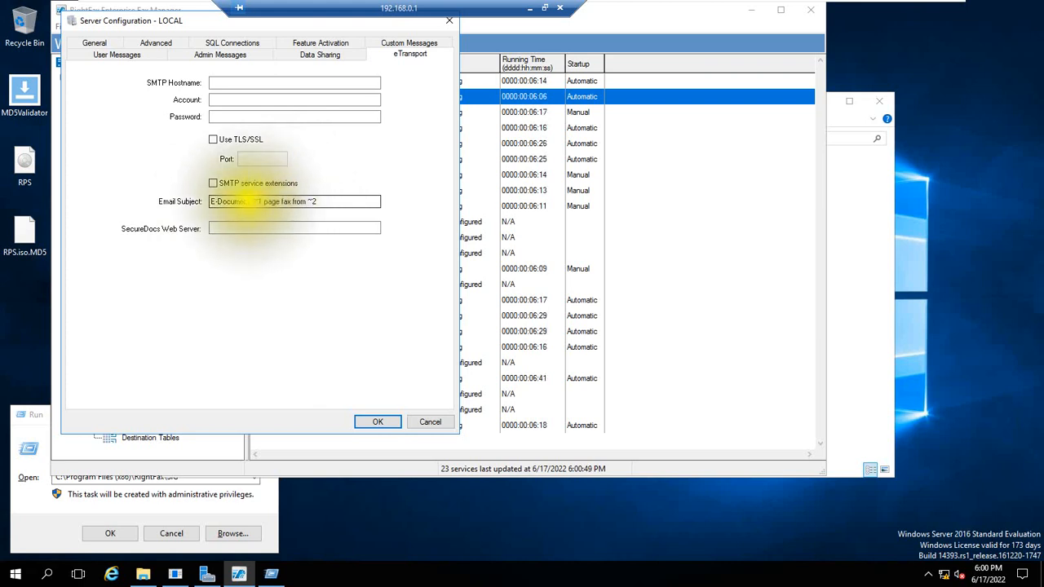
pyautogui.click(263, 202)
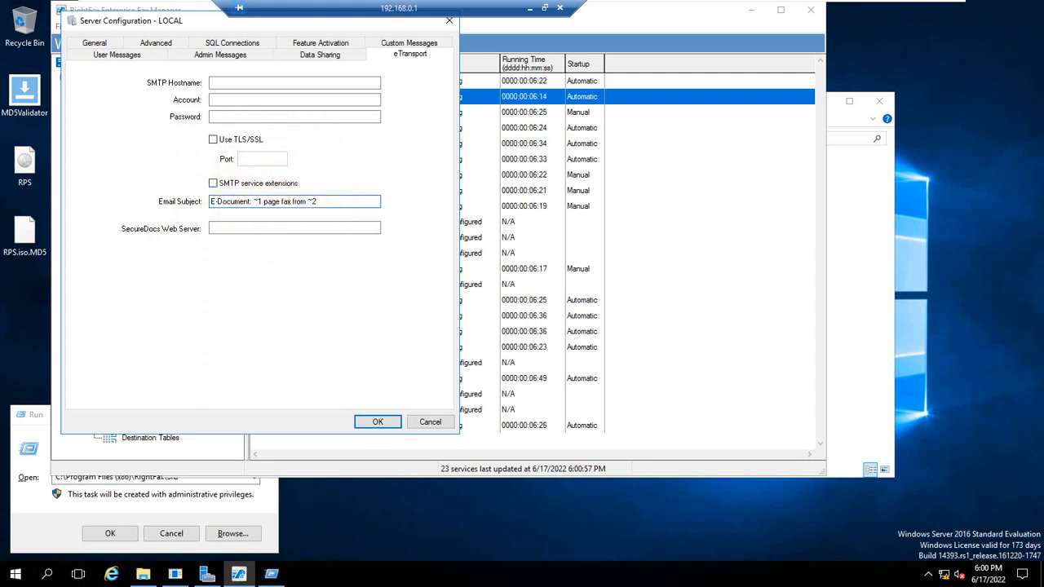
pyautogui.click(241, 236)
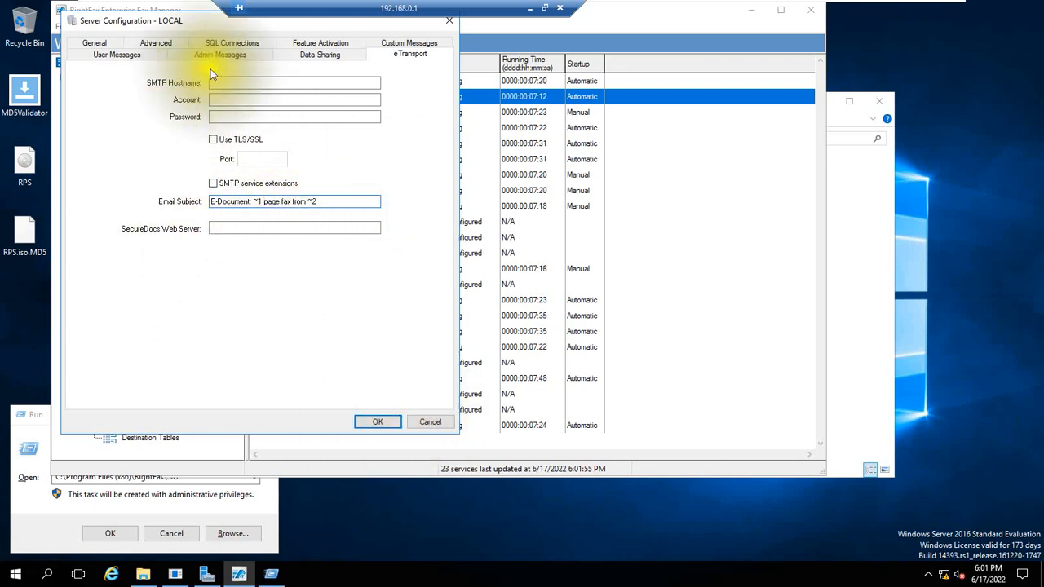
pyautogui.click(427, 421)
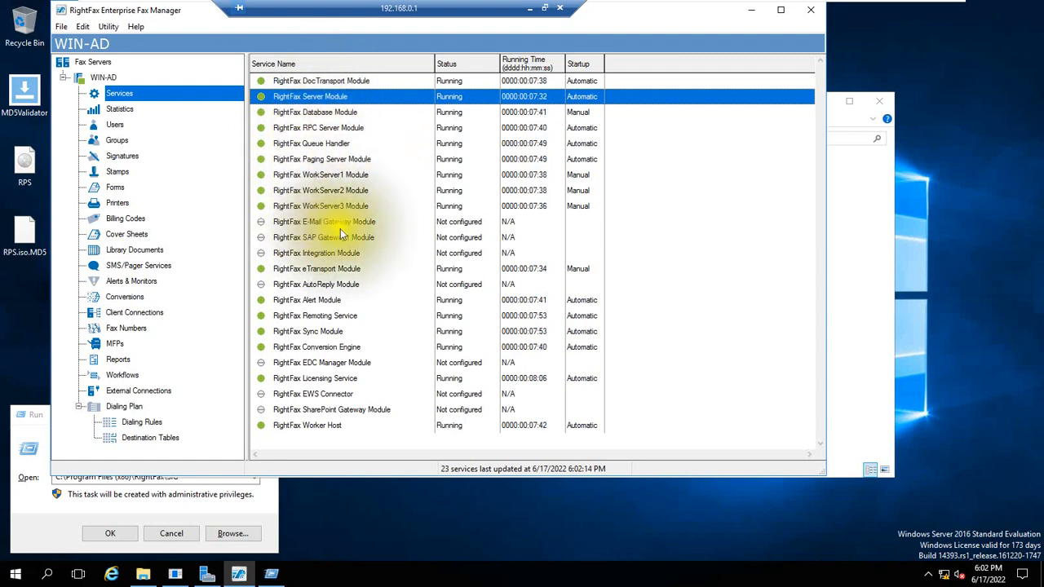
# - Stop the RightFax eTransport Module service on WIN-AD
pyautogui.click(322, 272)
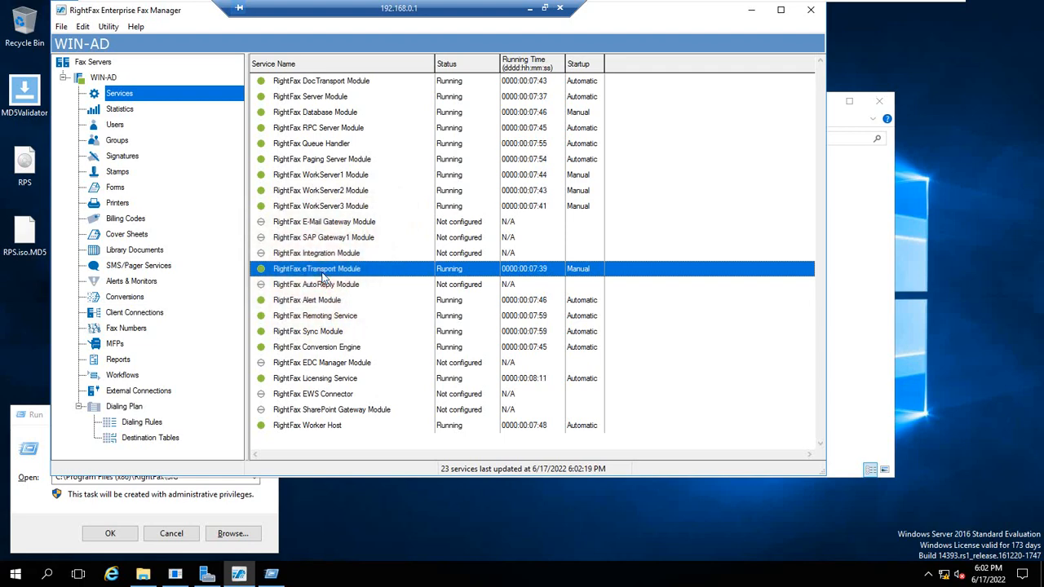
pyautogui.rightClick(322, 276)
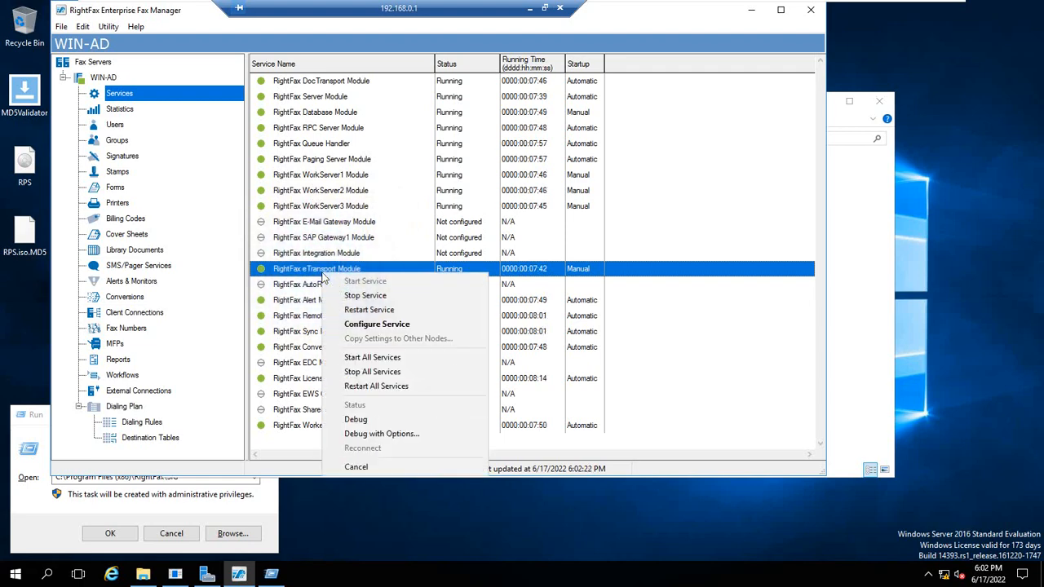
pyautogui.click(364, 296)
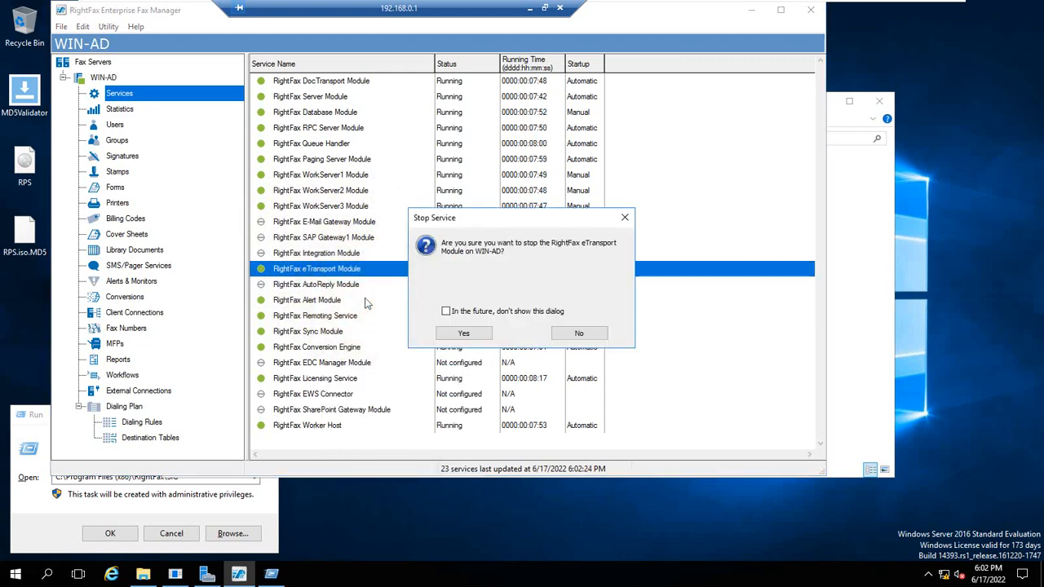
pyautogui.click(454, 336)
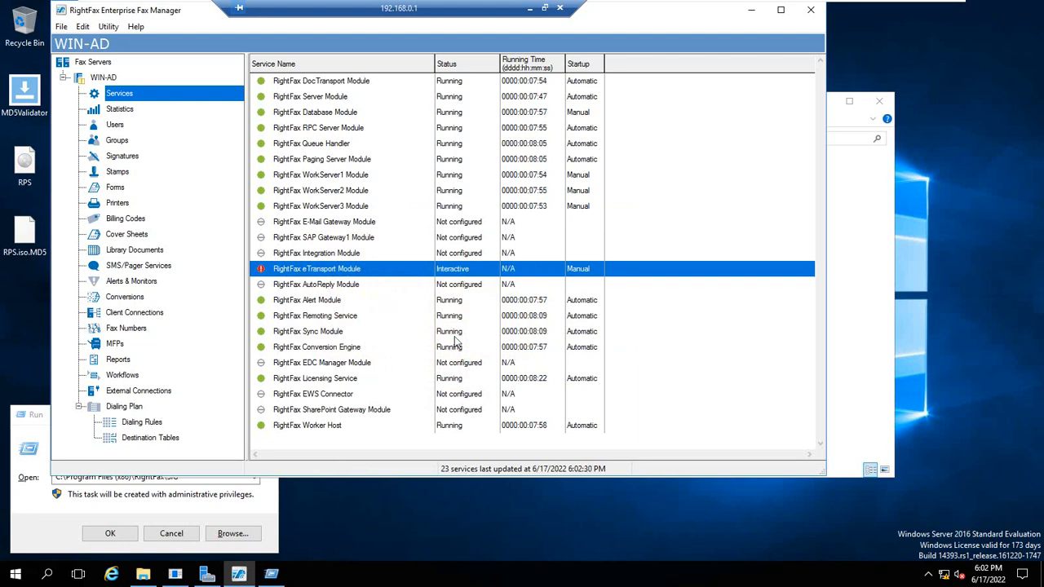
# - Launch the RightFax eTransport Module in a debug window
pyautogui.rightClick(361, 275)
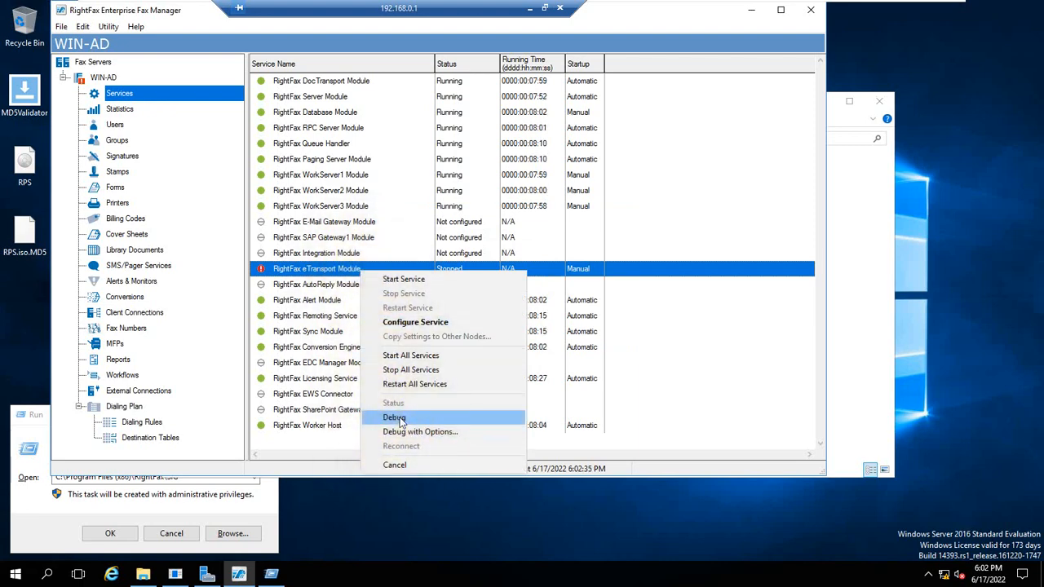
pyautogui.click(399, 418)
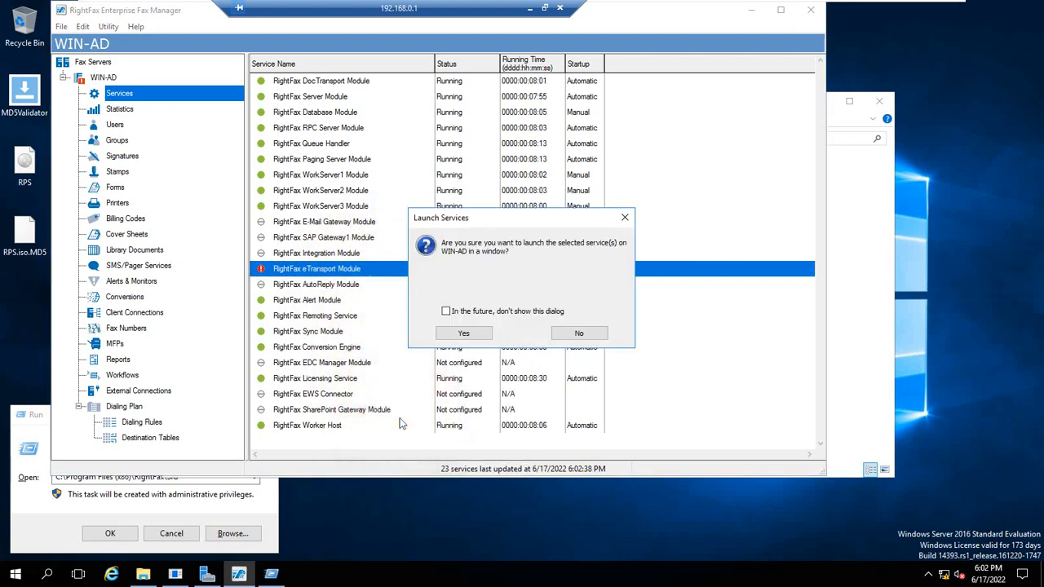
pyautogui.click(461, 335)
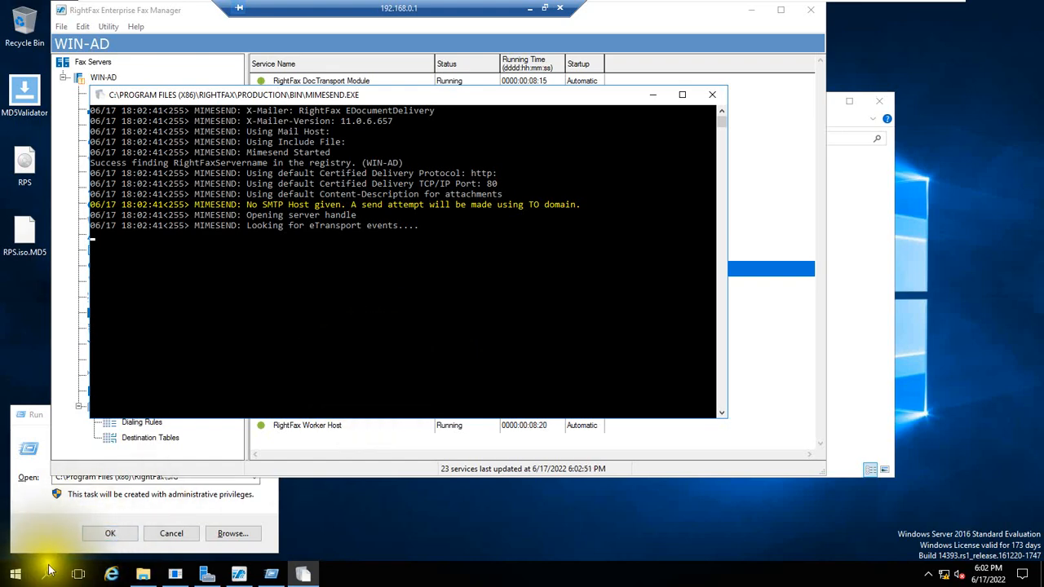
# - Open RightFax FaxUtil from the Open Text programs and log in to the Win-ad server as Administrator
pyautogui.click(15, 573)
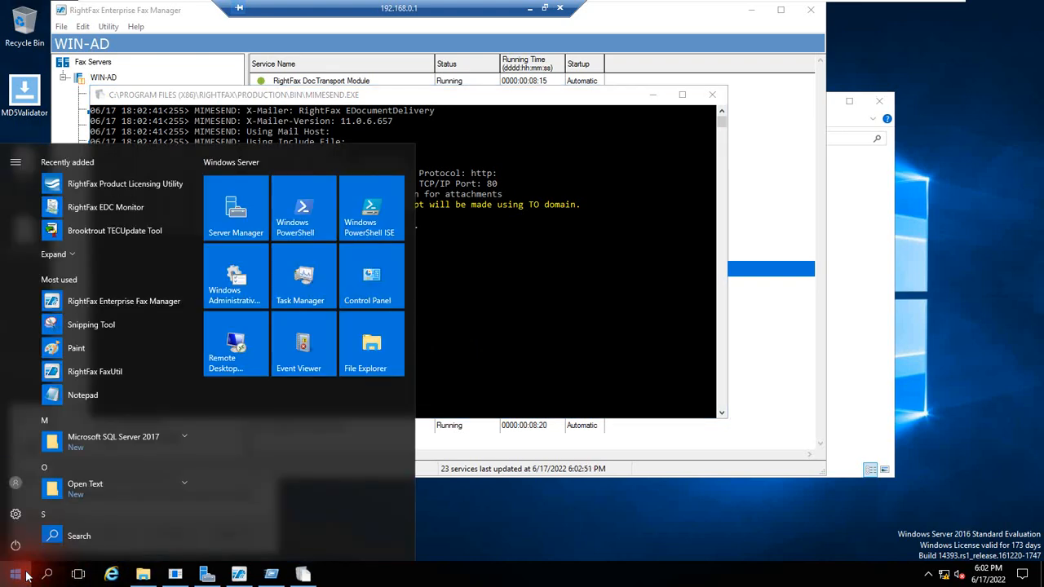
pyautogui.click(174, 485)
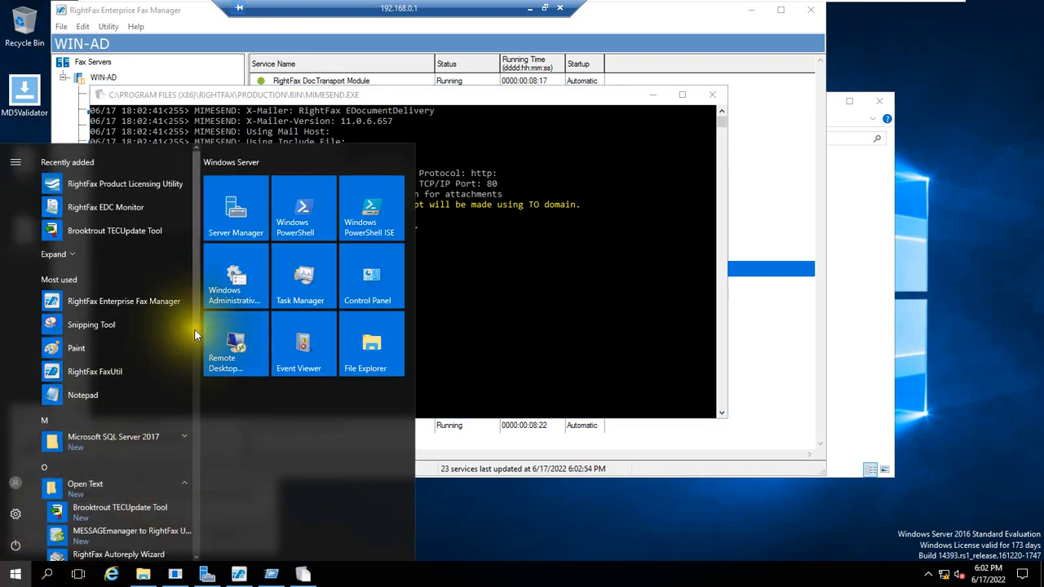
pyautogui.scroll(-2, 194, 343)
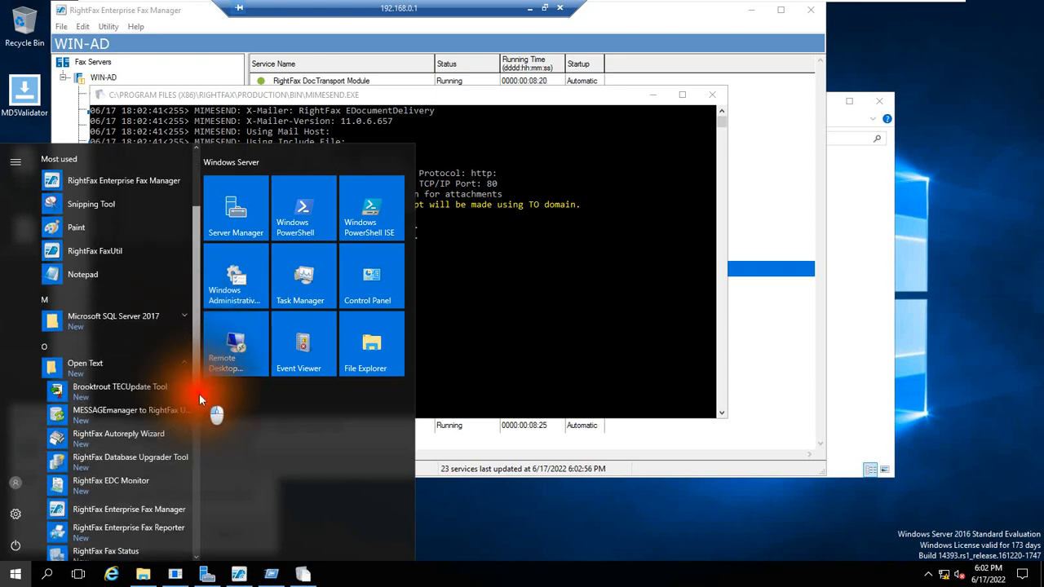
pyautogui.moveTo(199, 393); pyautogui.dragTo(203, 430)
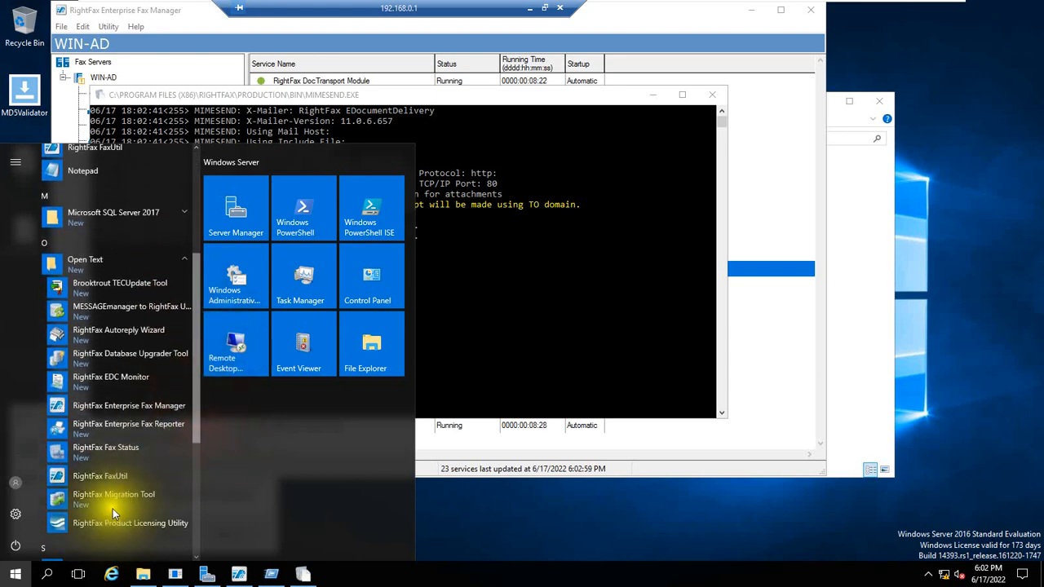
pyautogui.click(123, 477)
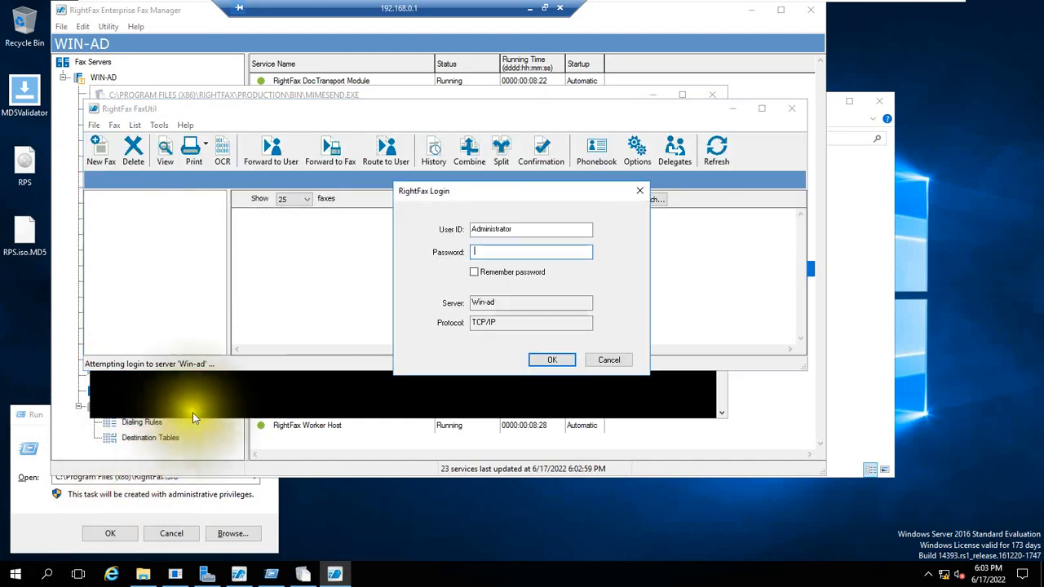
pyautogui.click(542, 359)
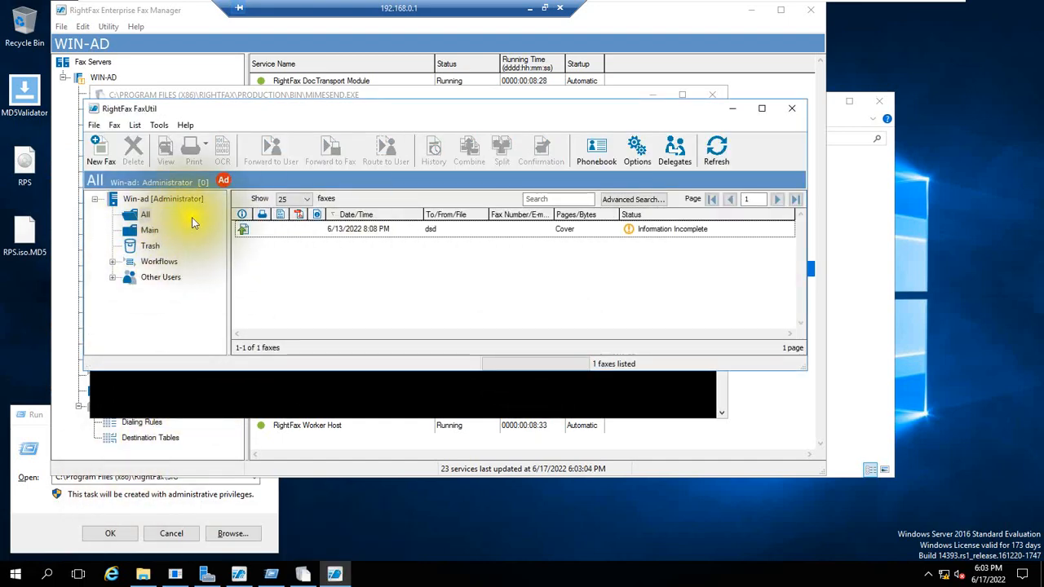
# - Create a new fax with the recipient's name and try to set its destination type to SMS Number
pyautogui.click(102, 154)
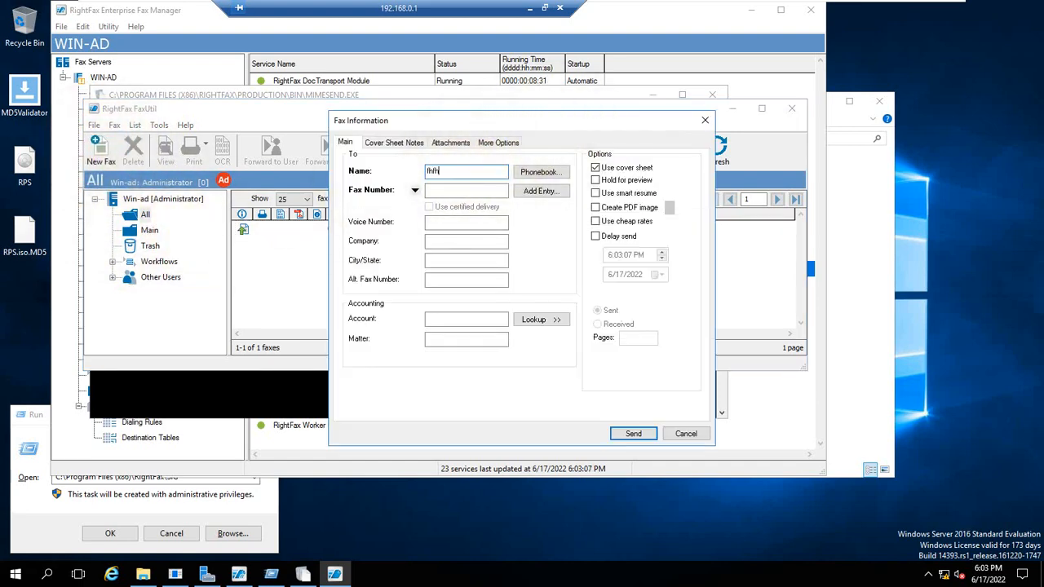
pyautogui.click(415, 192)
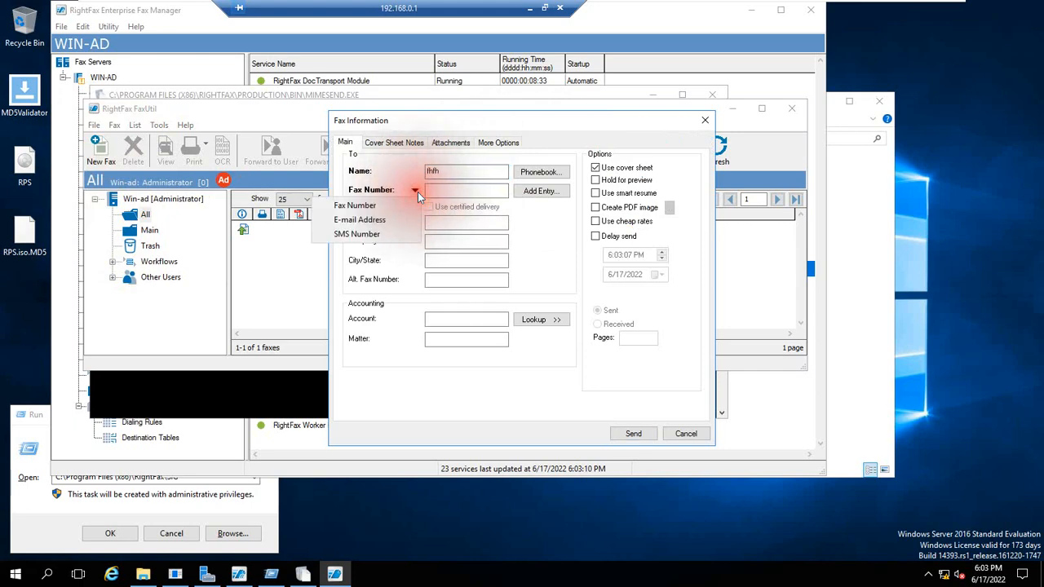
pyautogui.click(375, 235)
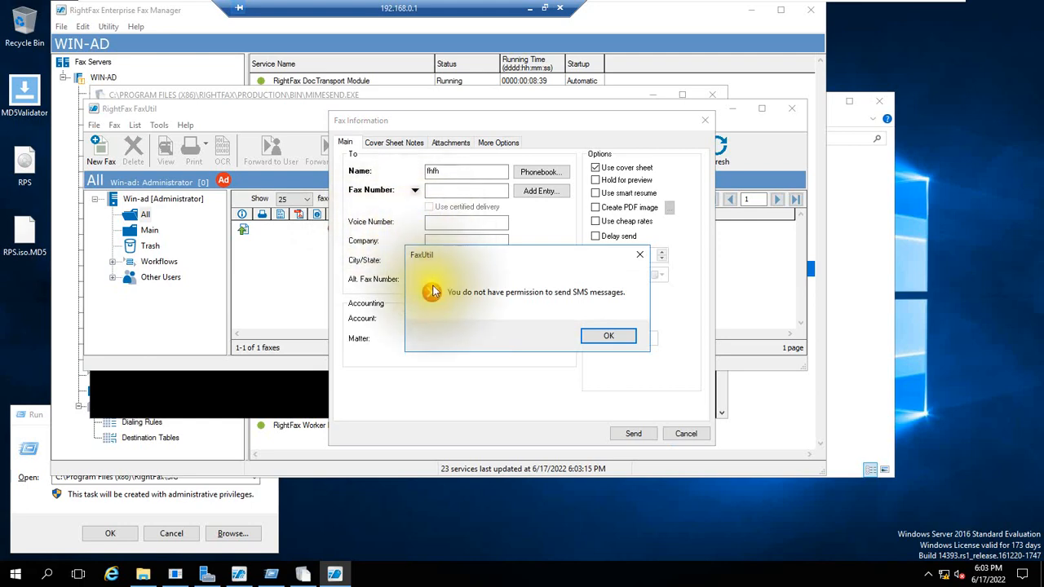
pyautogui.click(599, 336)
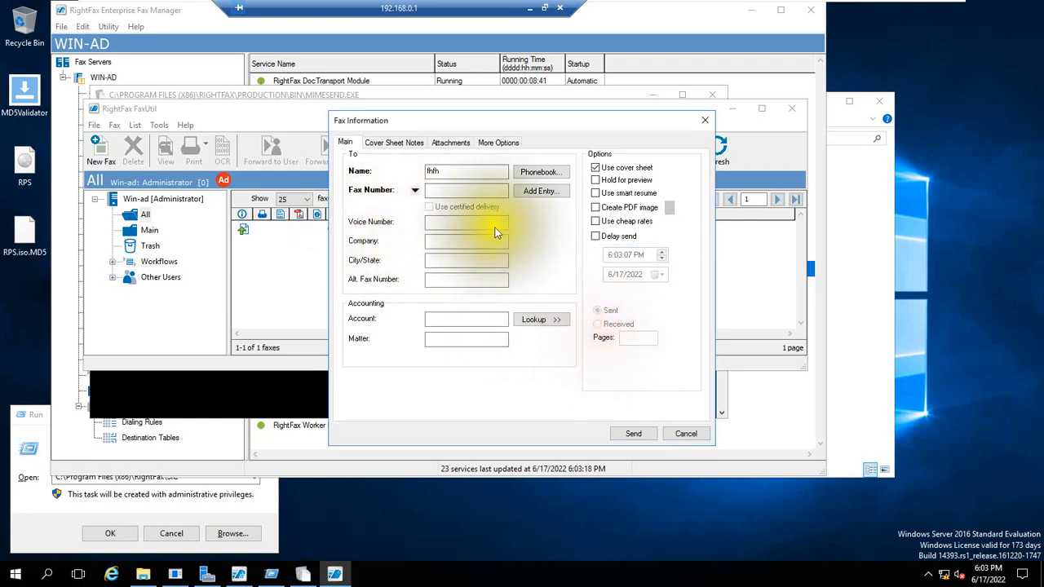
# - Enter the recipient's fax number and send the new fax with its cover sheet
pyautogui.click(414, 196)
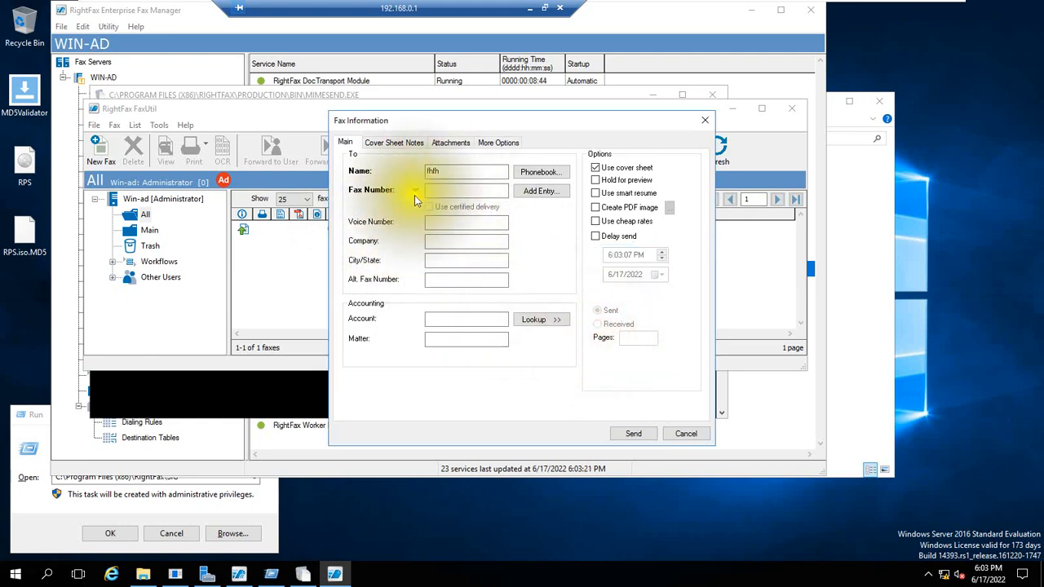
pyautogui.click(414, 194)
pyautogui.click(395, 202)
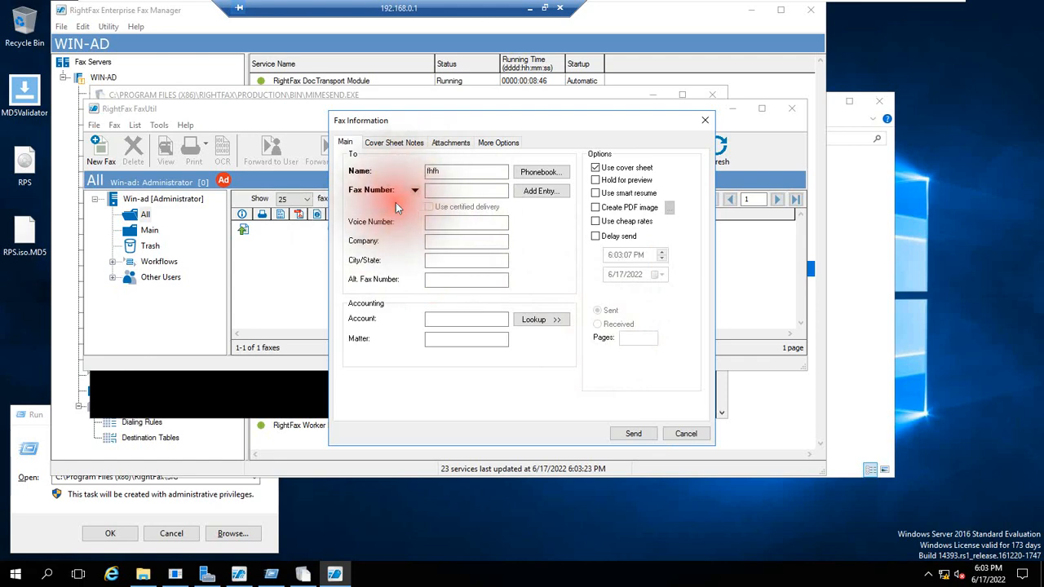
pyautogui.click(434, 193)
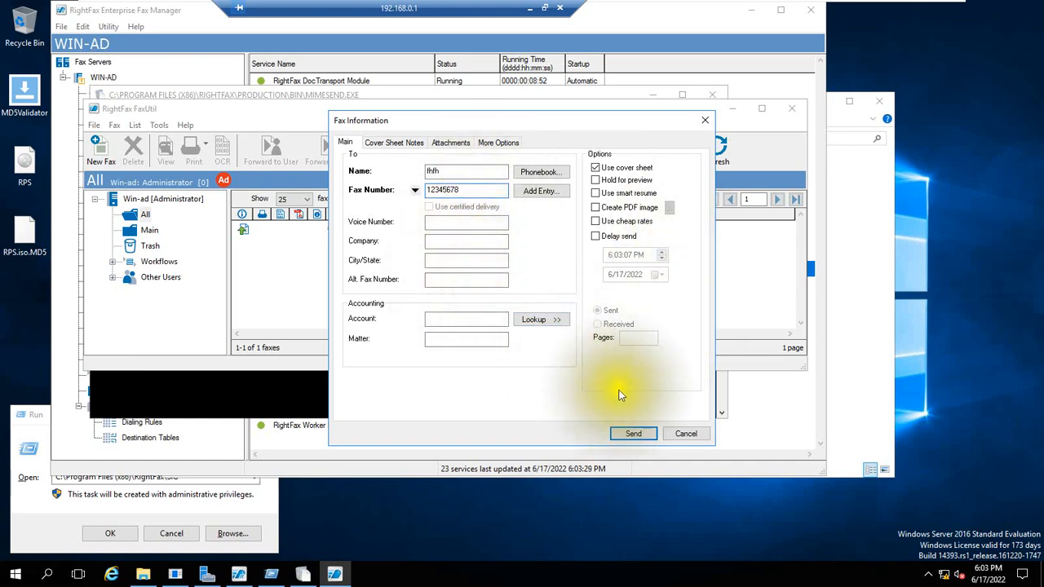
pyautogui.click(630, 434)
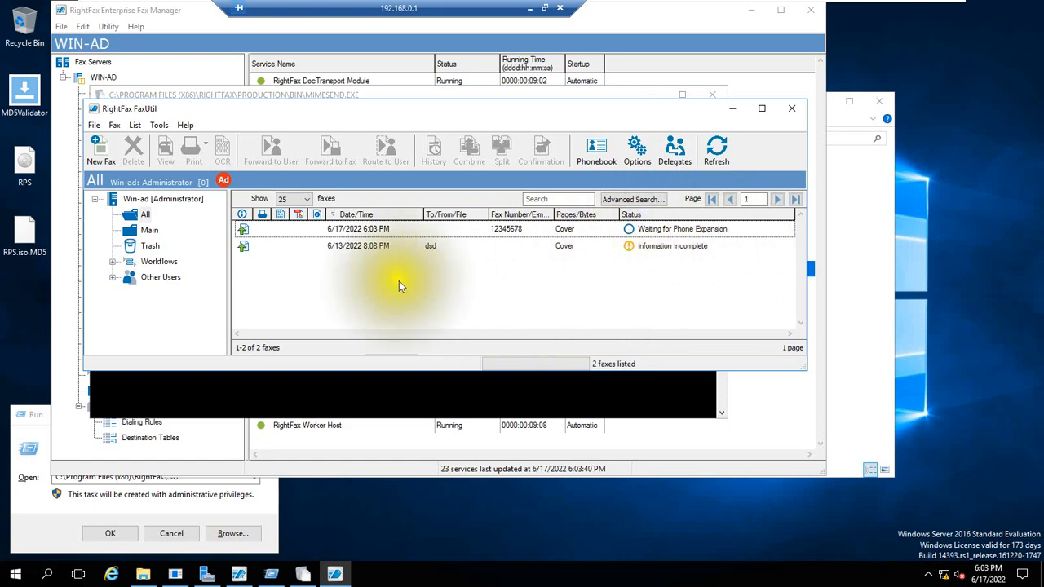
# - Compare the new fax's entry with the eTransport debug output and service list, and refresh the fax list to check its status
pyautogui.click(360, 251)
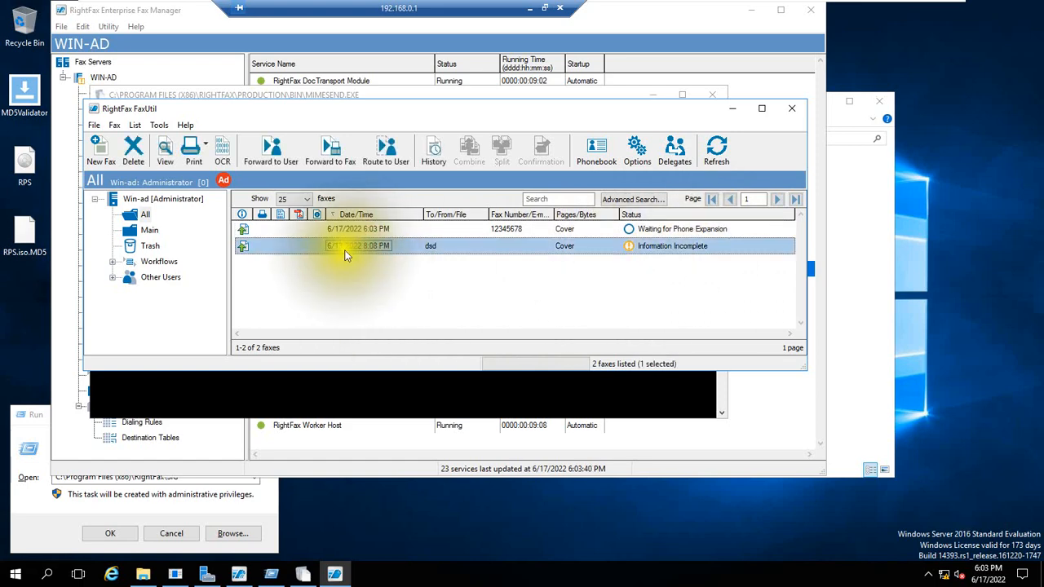
pyautogui.click(348, 229)
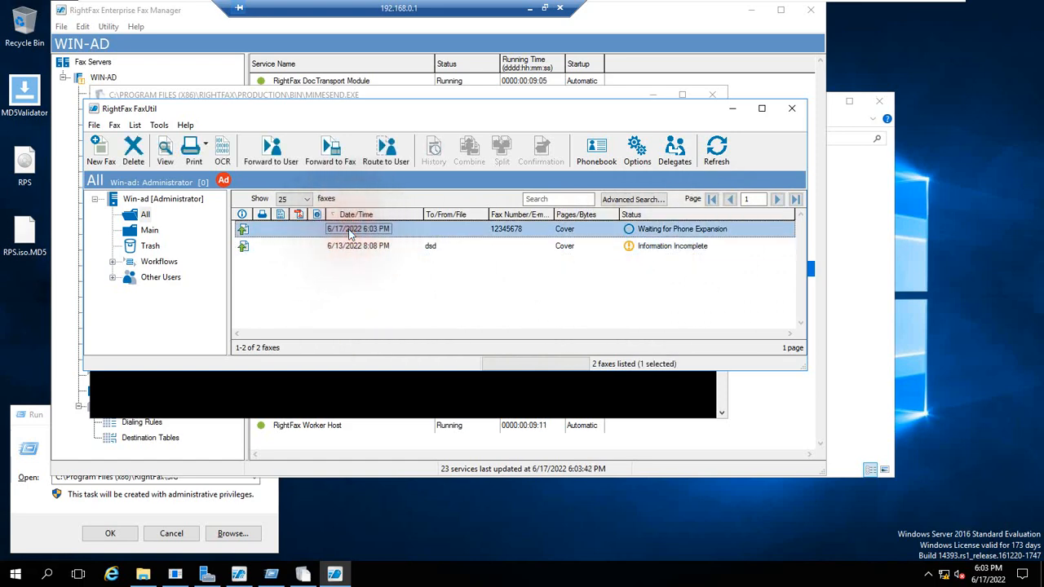
pyautogui.click(730, 109)
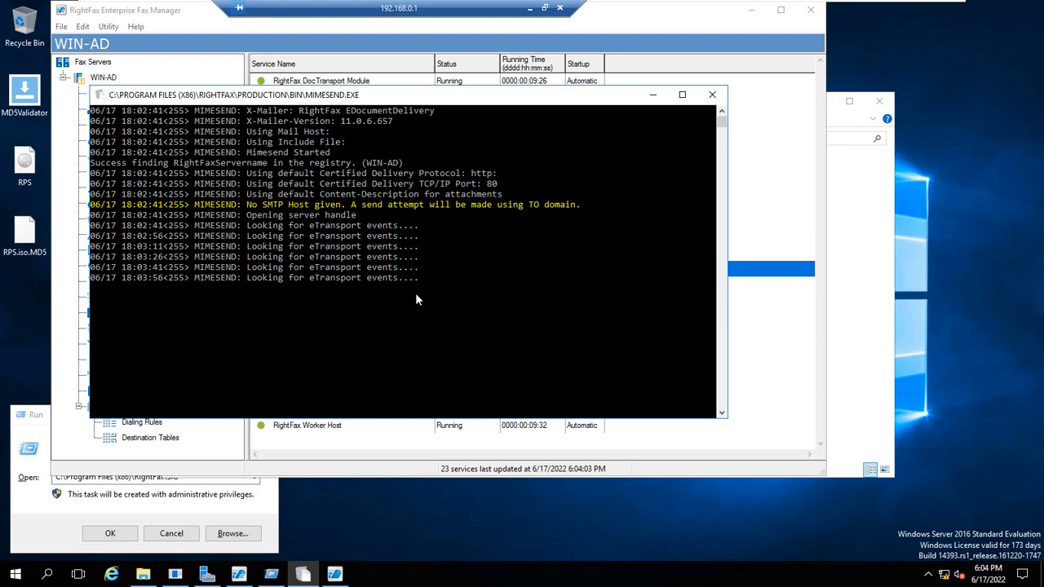
pyautogui.click(757, 306)
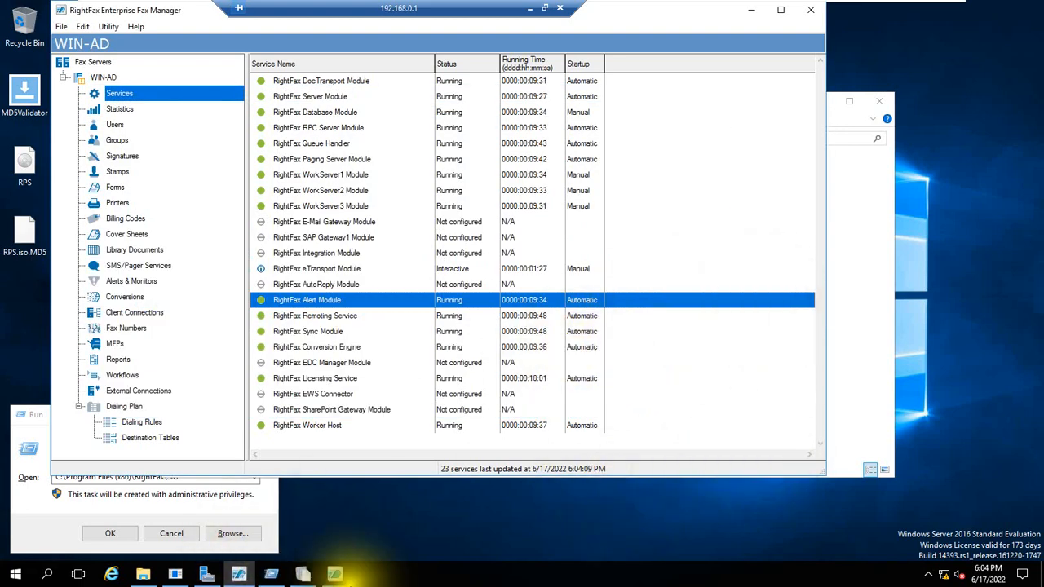
pyautogui.click(302, 575)
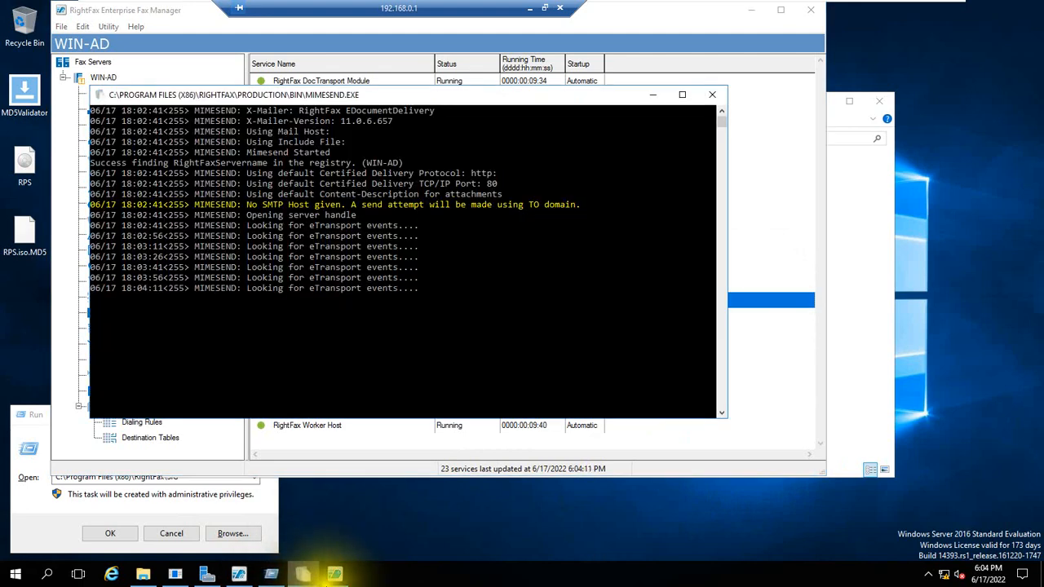
pyautogui.click(332, 576)
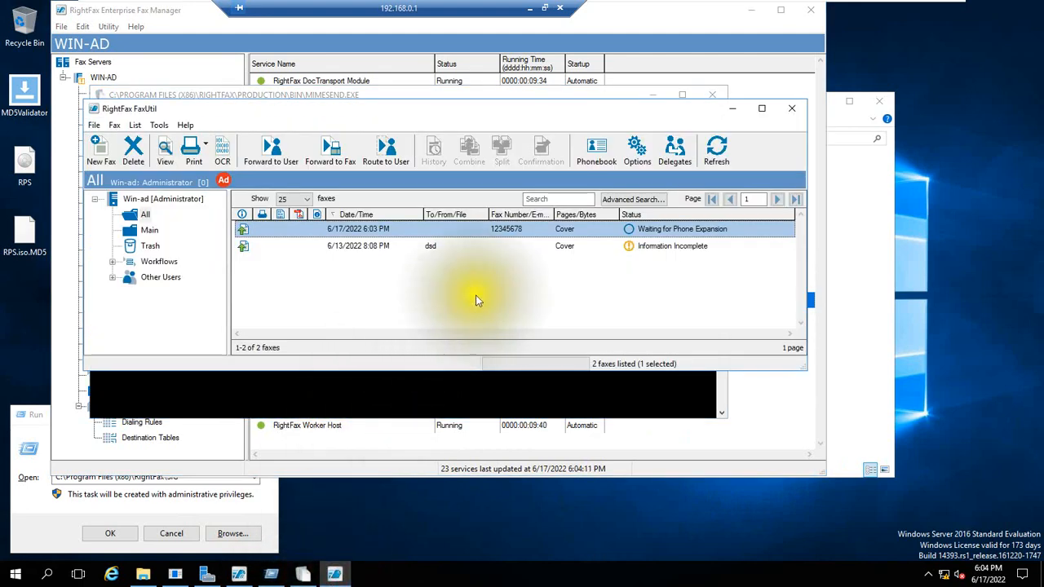
pyautogui.click(716, 148)
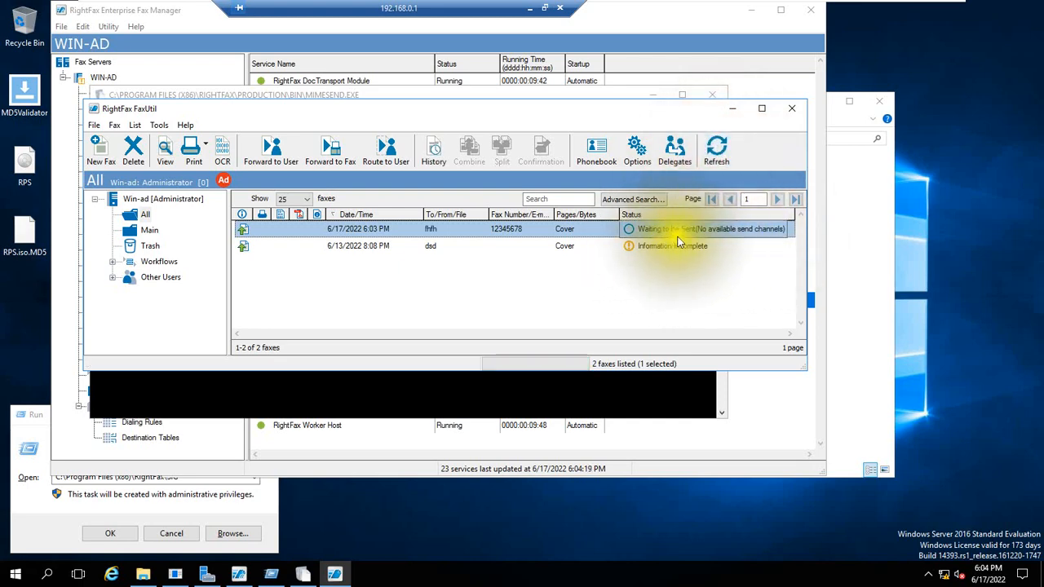
# - Minimize Enterprise Fax Manager, FaxUtil and the MIMESEND debug window
pyautogui.click(748, 17)
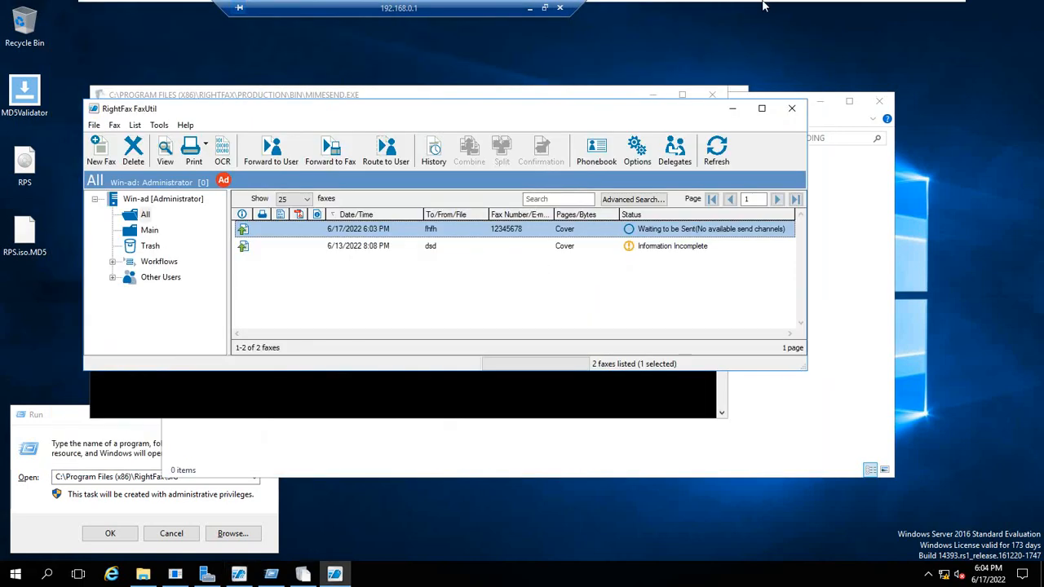
pyautogui.click(733, 114)
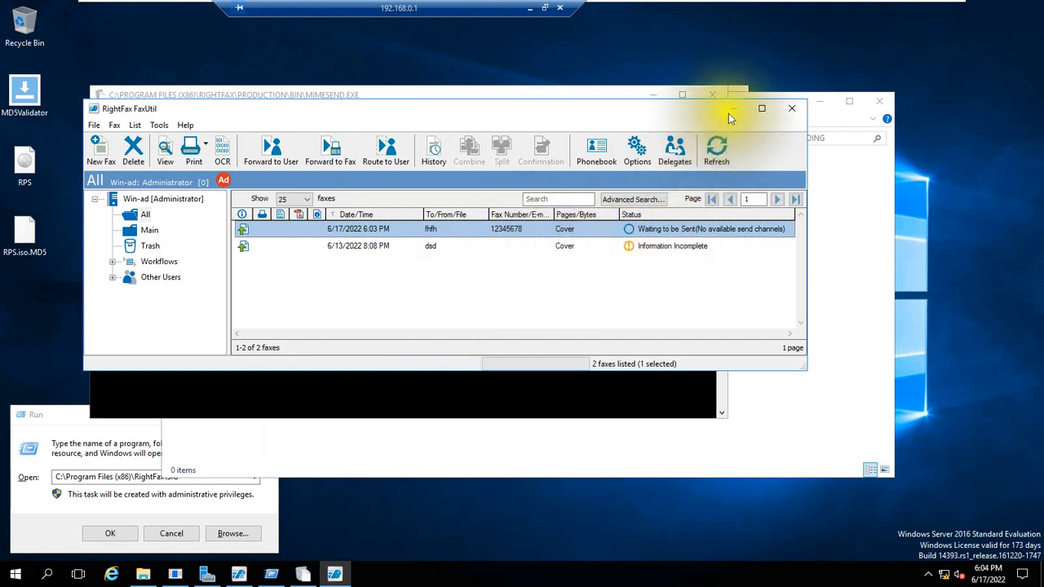
pyautogui.click(731, 114)
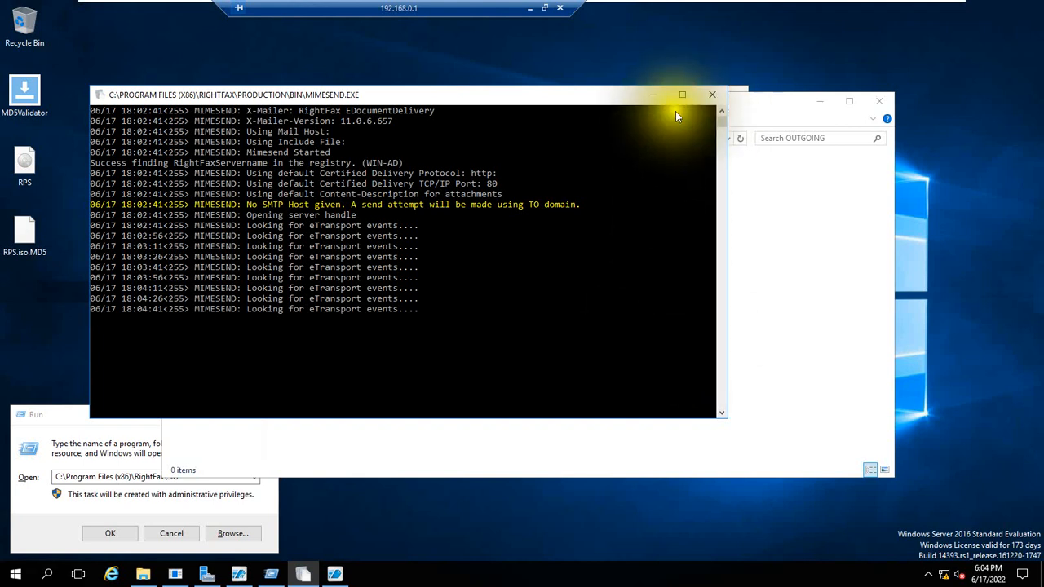
pyautogui.click(653, 99)
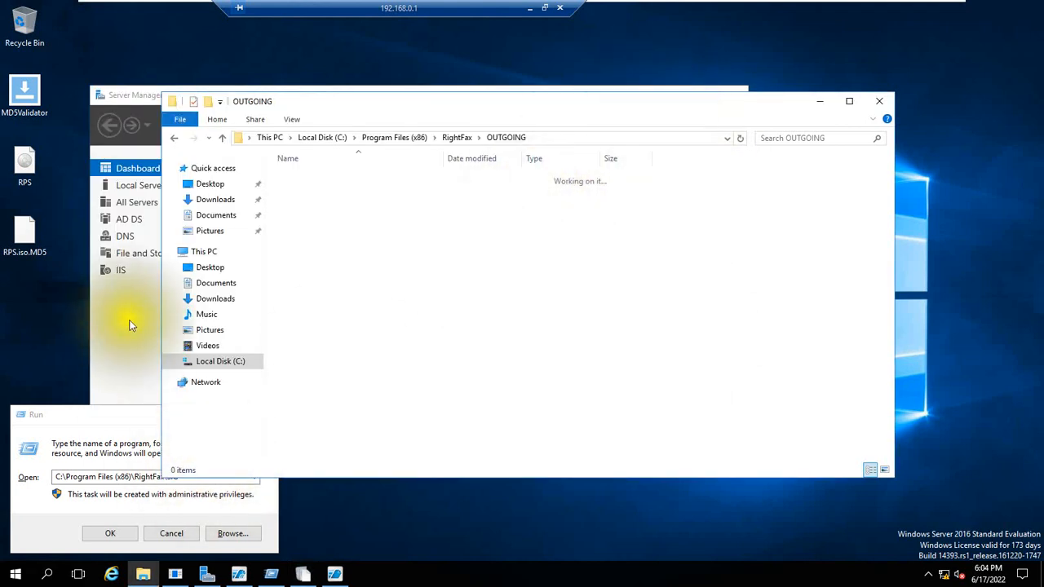
# - Switch to Enterprise Fax Manager and start the RightFax eTransport Module service on WIN-AD
pyautogui.click(239, 574)
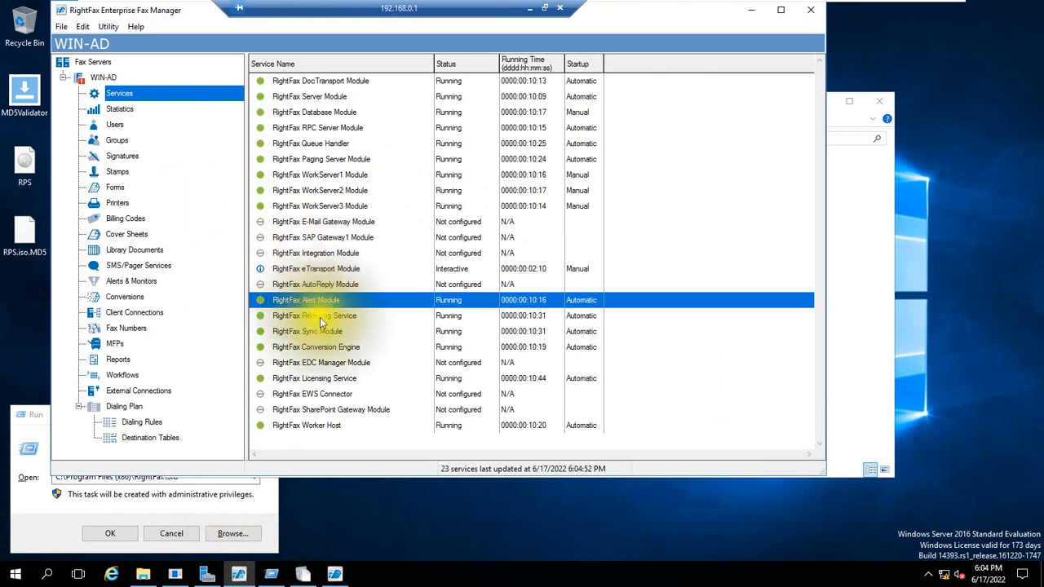
pyautogui.rightClick(752, 362)
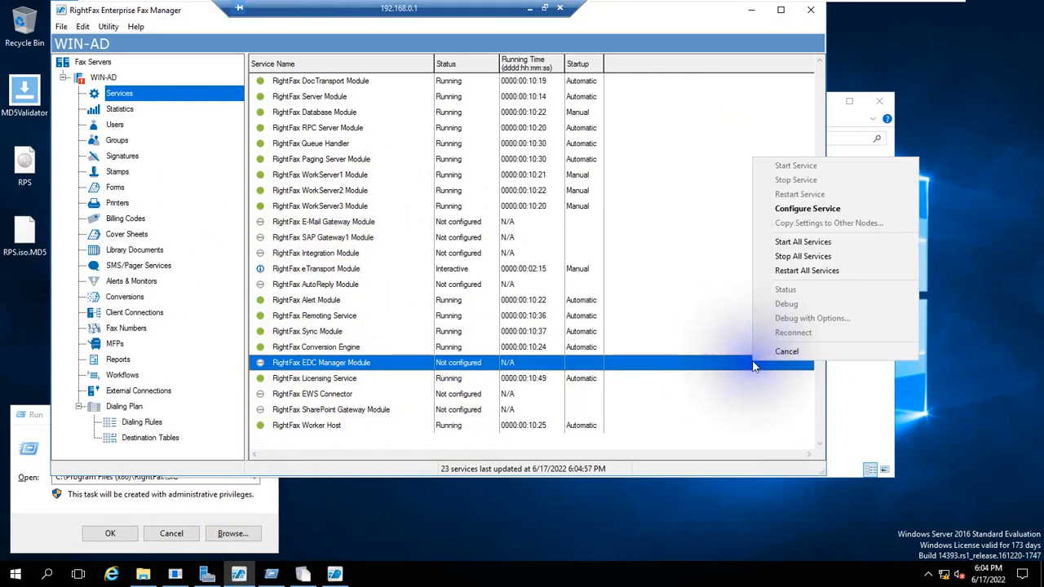
pyautogui.click(329, 273)
pyautogui.rightClick(328, 274)
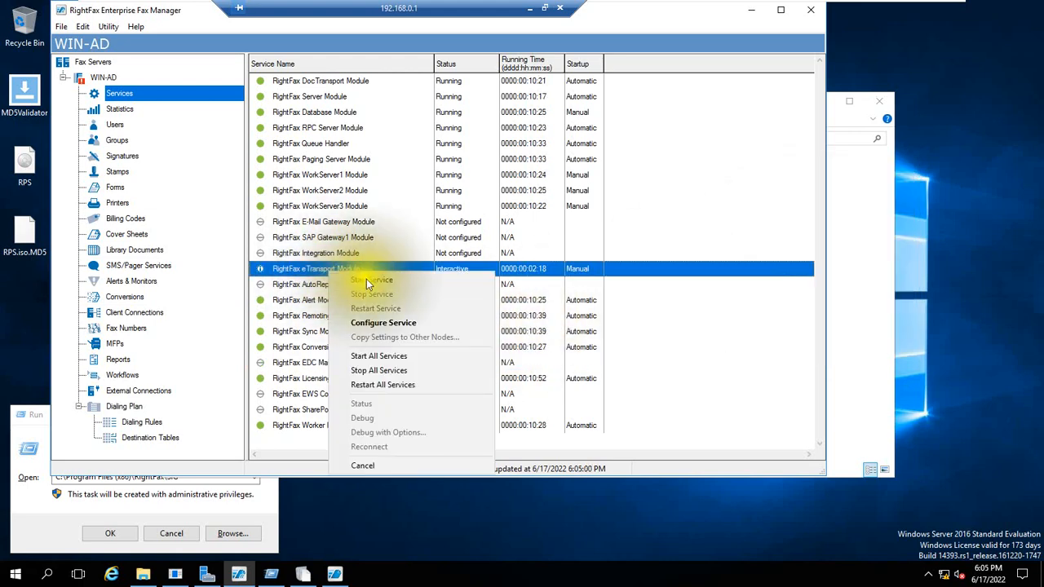
pyautogui.click(366, 279)
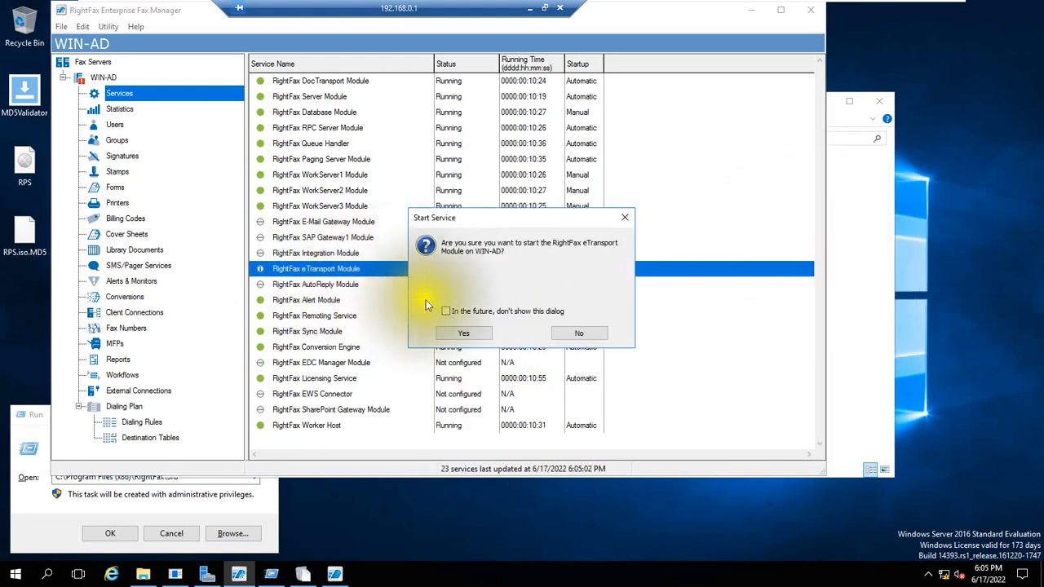
pyautogui.click(459, 334)
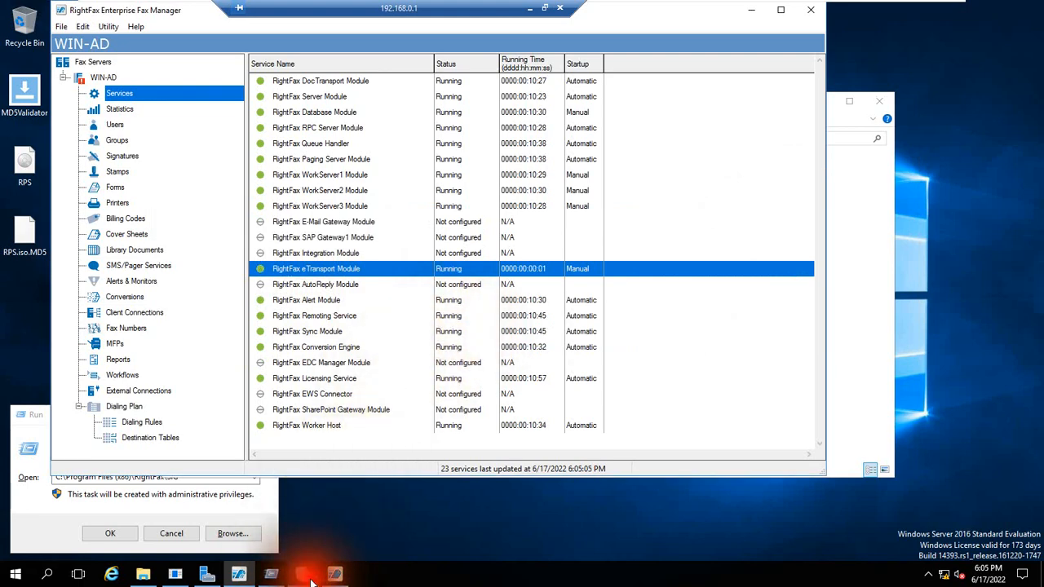
# - Review the SMTP host line in the MIMESEND debug window and the eTransport module's configuration, and close the configuration with its settings accepted
pyautogui.click(303, 574)
pyautogui.click(525, 372)
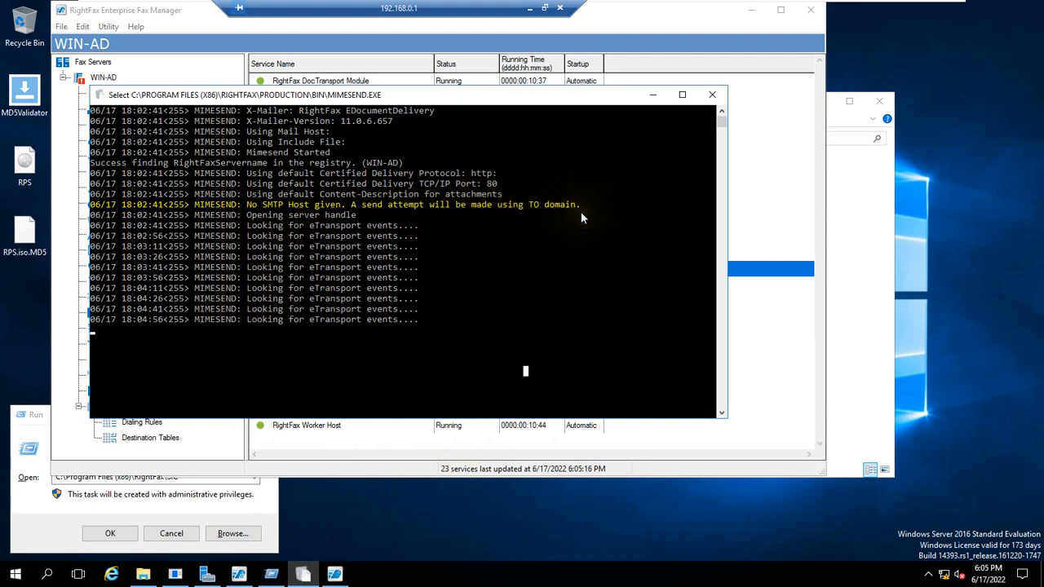
pyautogui.click(570, 266)
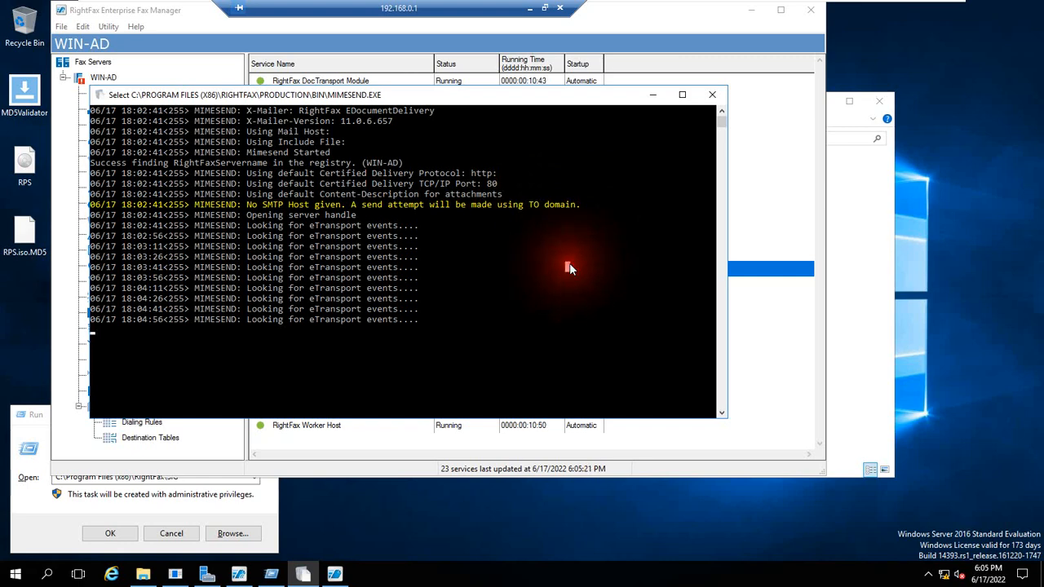
pyautogui.click(667, 93)
pyautogui.doubleClick(293, 269)
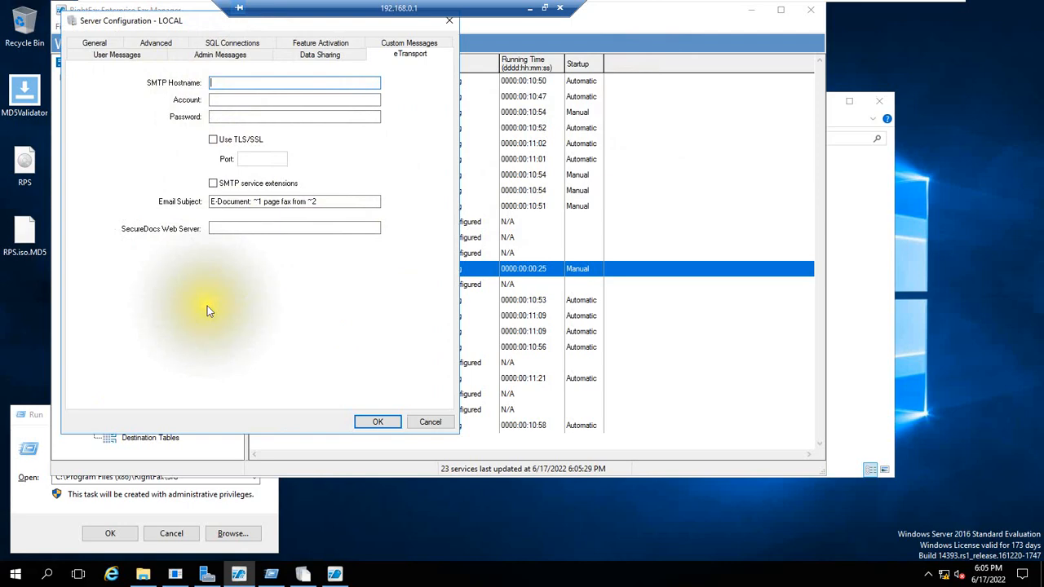
pyautogui.click(391, 422)
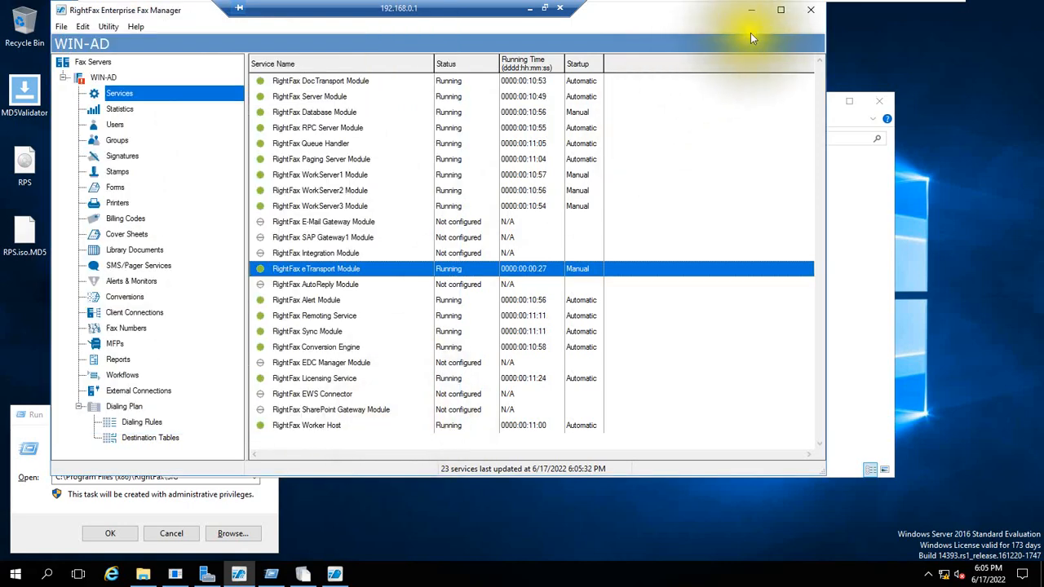
# - Minimize Enterprise Fax Manager, the OUTGOING folder, Server Manager and the remote desktop session
pyautogui.click(751, 11)
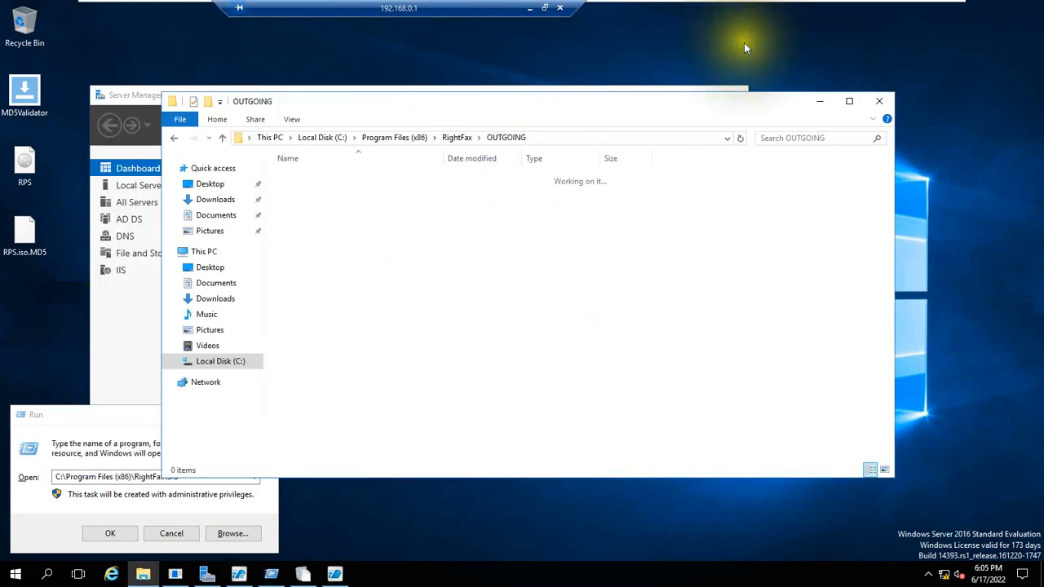
pyautogui.click(816, 101)
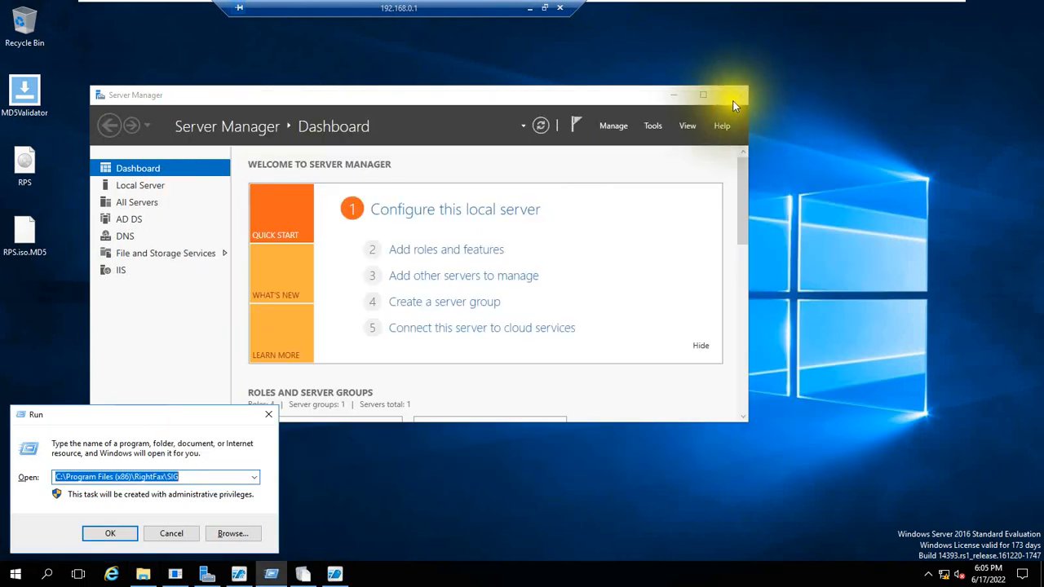
pyautogui.click(682, 94)
pyautogui.click(530, 8)
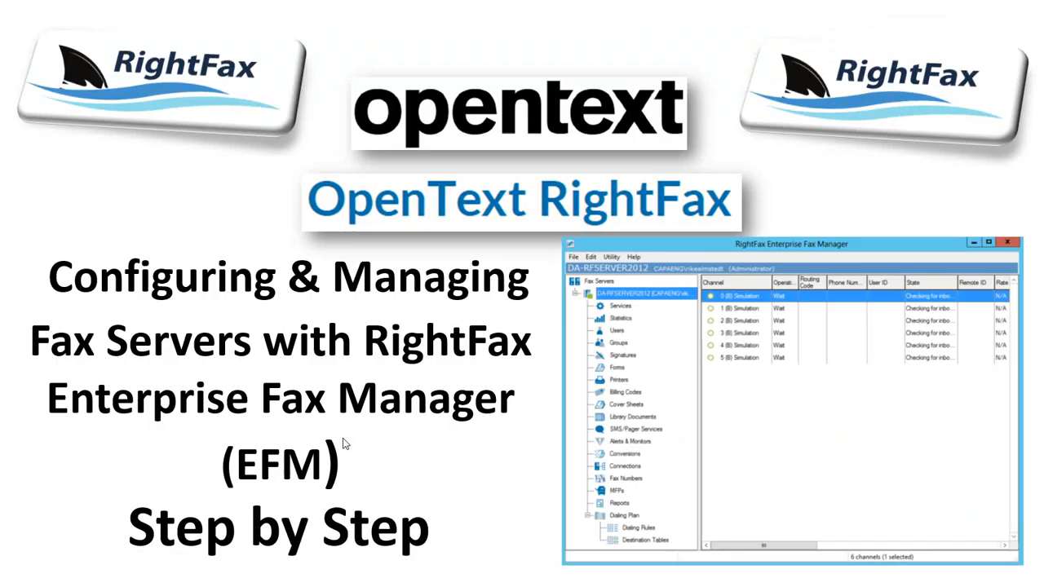
# - Switch back to the remote desktop session, restore Enterprise Fax Manager and select the RightFax Server Module service
pyautogui.press('super')
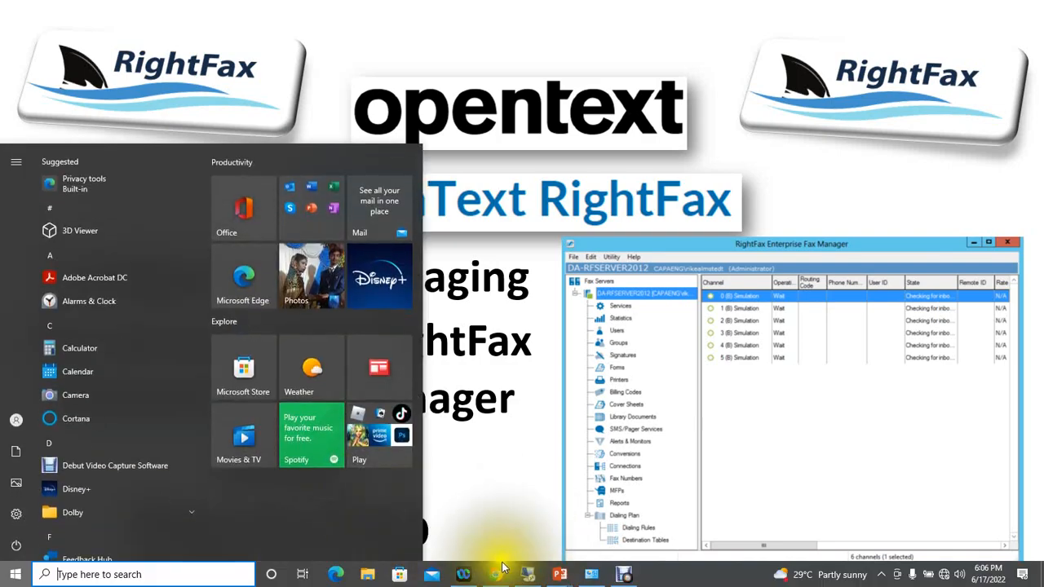
pyautogui.click(527, 574)
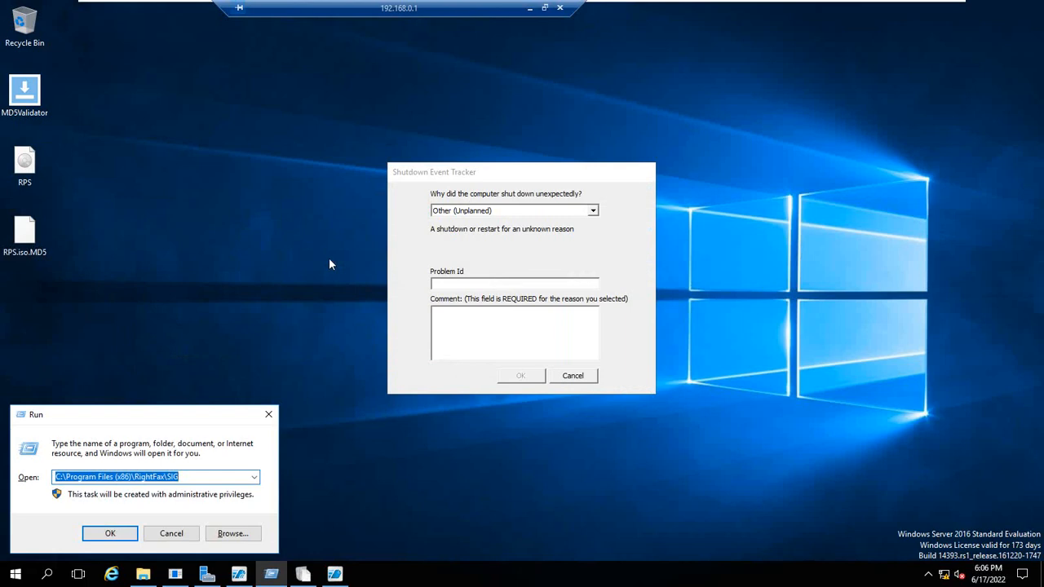
pyautogui.click(238, 574)
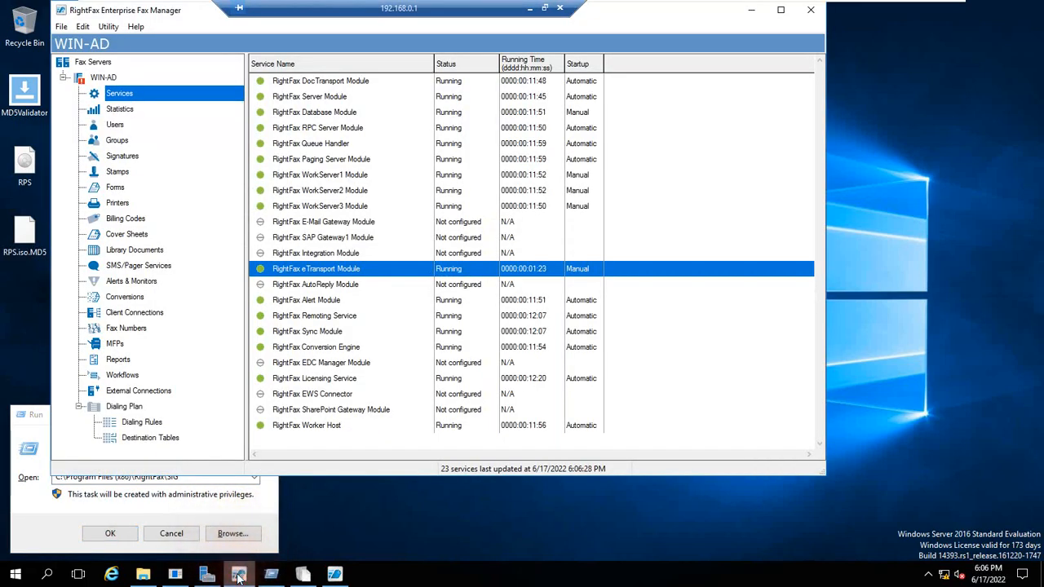
pyautogui.click(320, 97)
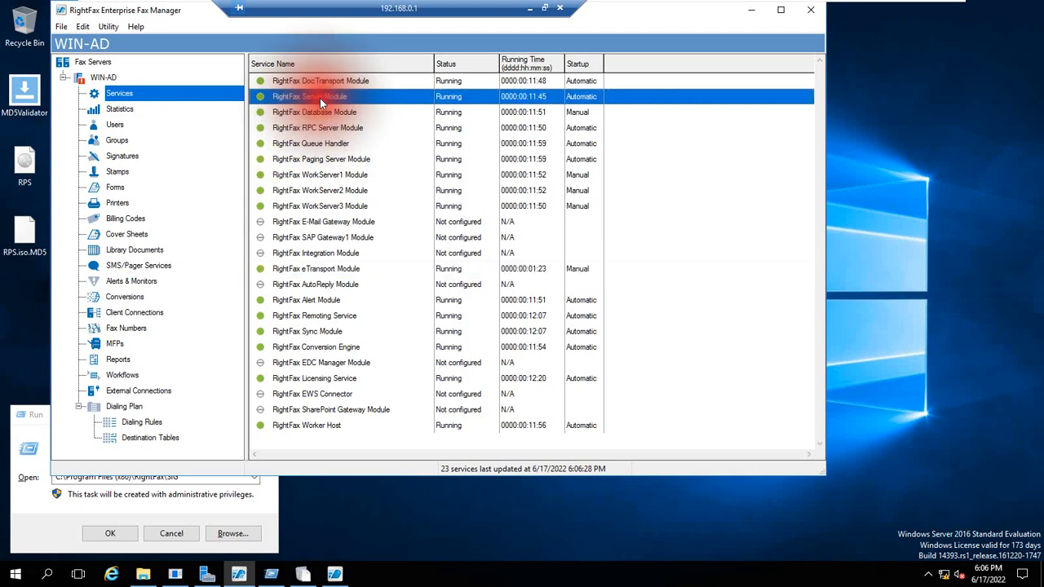
# - Examine the SQL connection and feature activation settings in the RightFax Database Module's configuration, and close it without changes
pyautogui.doubleClick(319, 111)
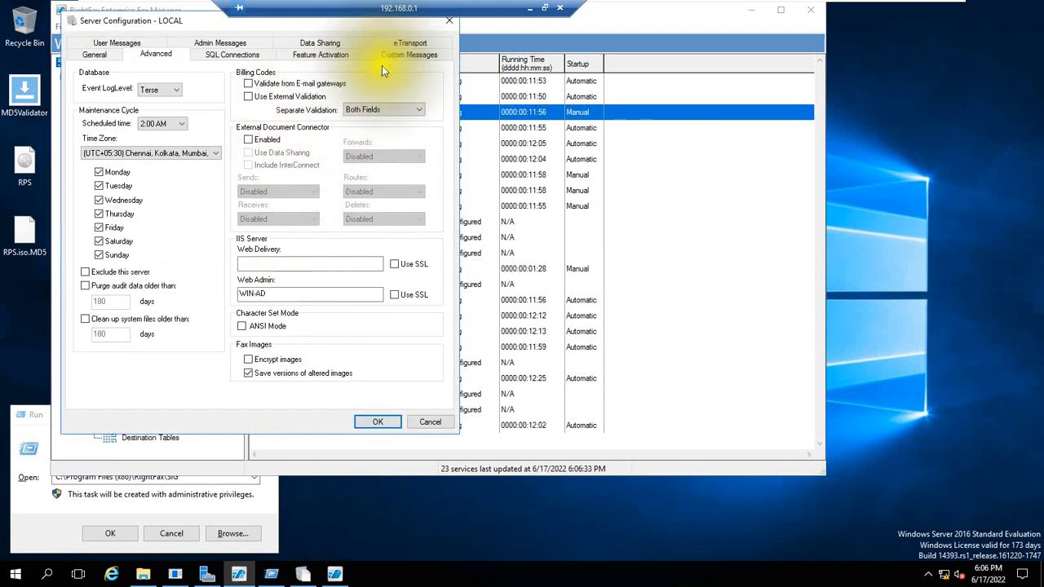
pyautogui.click(224, 51)
pyautogui.click(321, 56)
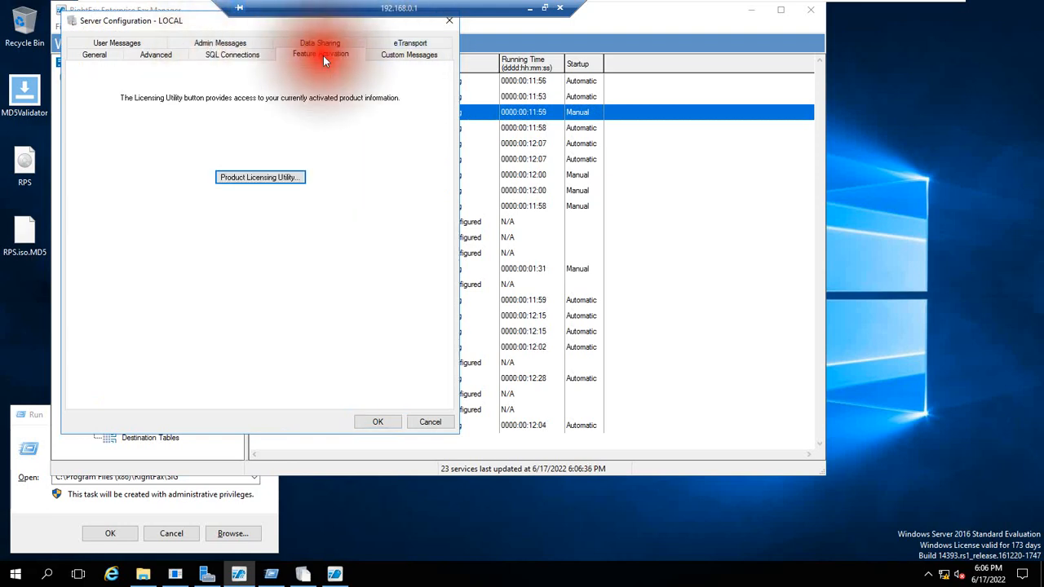
pyautogui.click(446, 23)
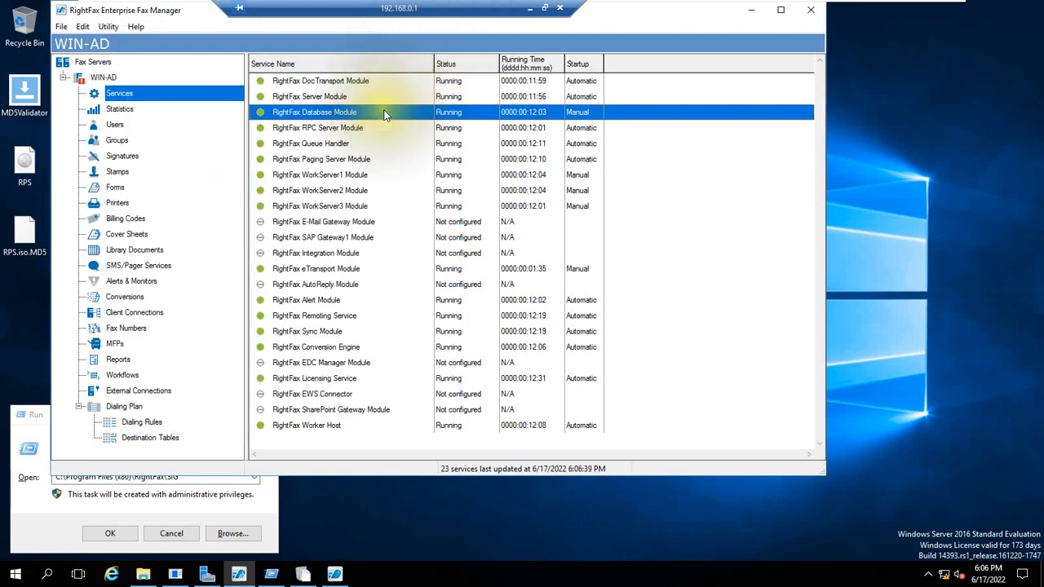
# - Examine the general and SQL connection settings in the RightFax Server Module's configuration, and close it without changes
pyautogui.doubleClick(335, 97)
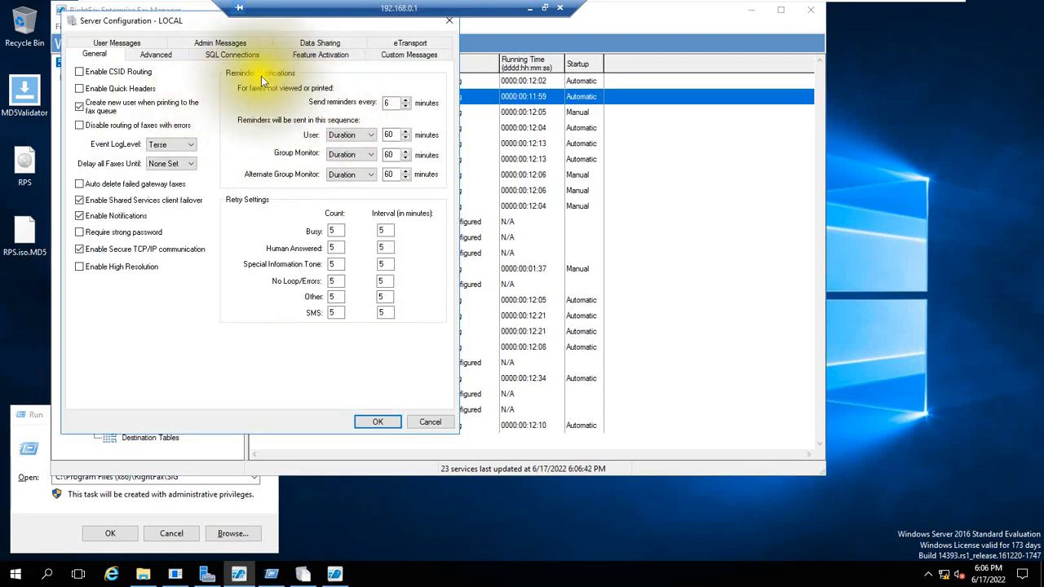
pyautogui.click(254, 54)
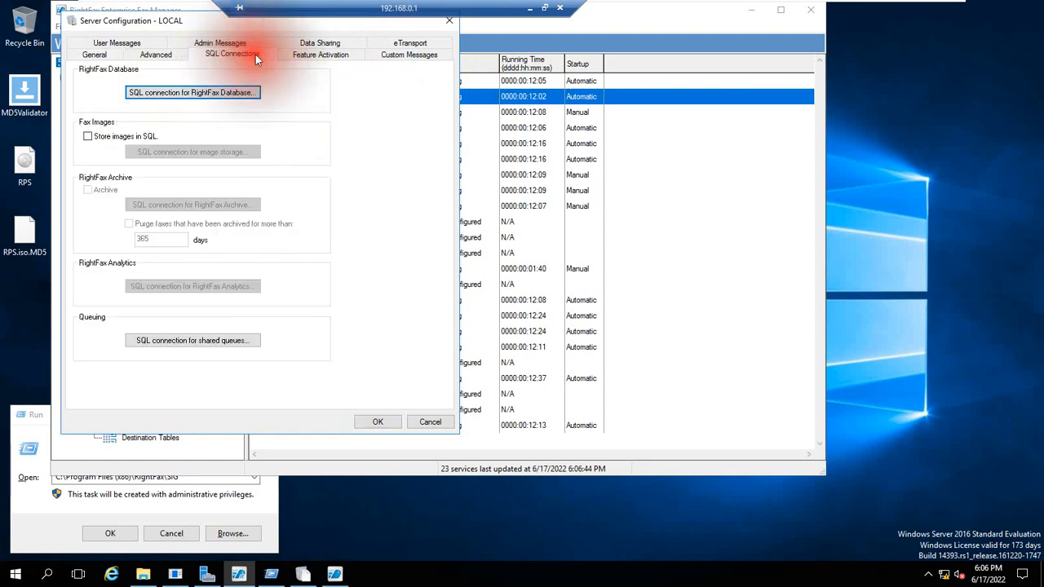
pyautogui.click(449, 20)
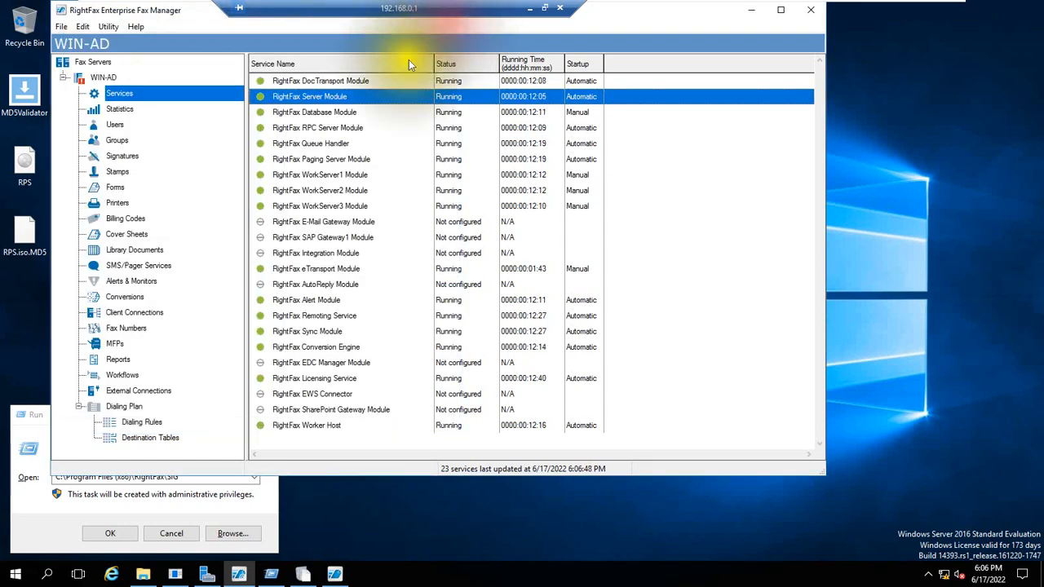
# - Review the Database Module configuration's advanced, SQL connection, feature activation, custom message, eTransport and user message settings, and cancel out of it
pyautogui.doubleClick(350, 112)
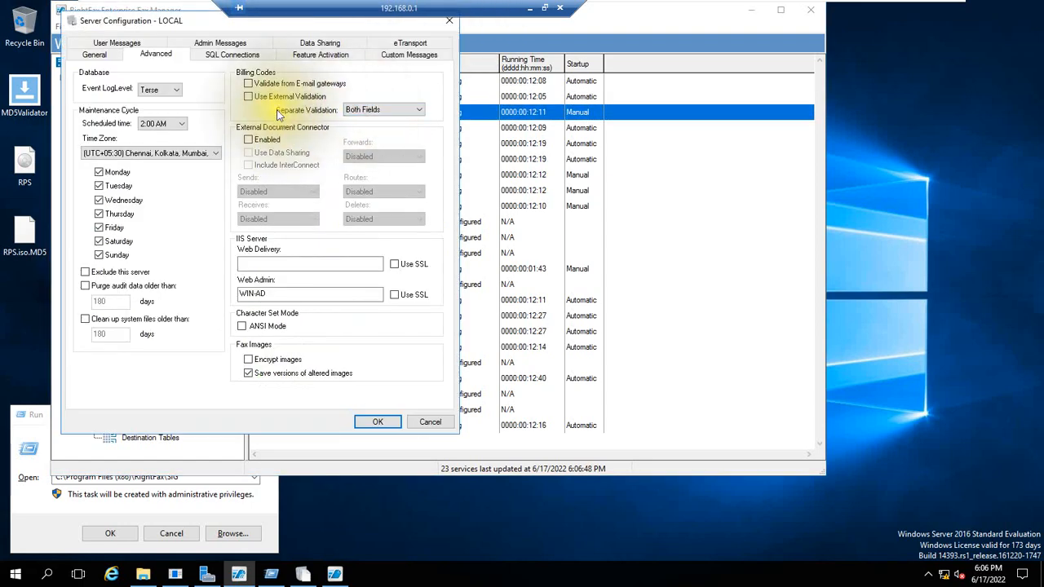
pyautogui.click(255, 53)
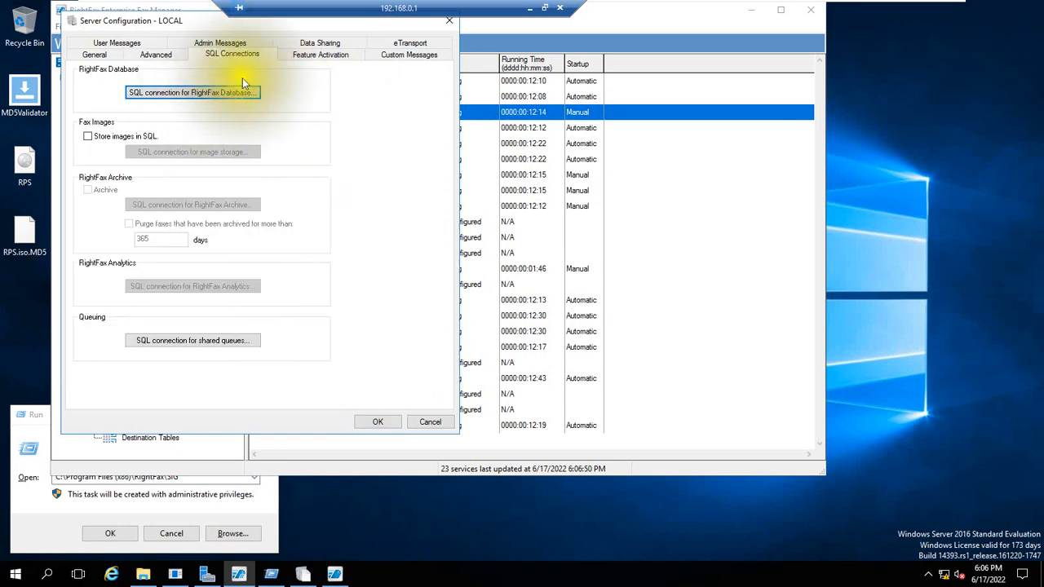
pyautogui.click(340, 57)
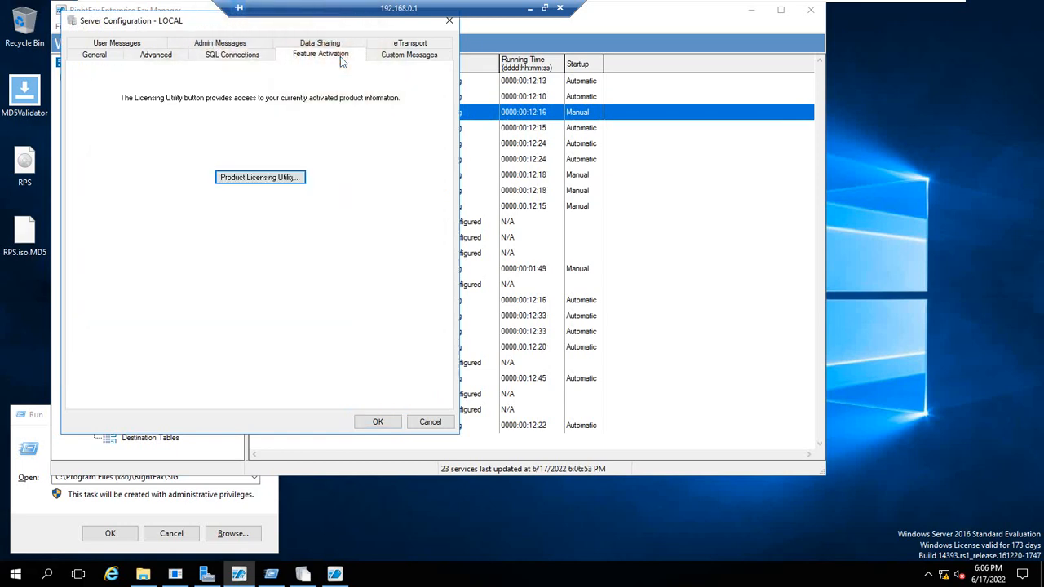
pyautogui.click(408, 54)
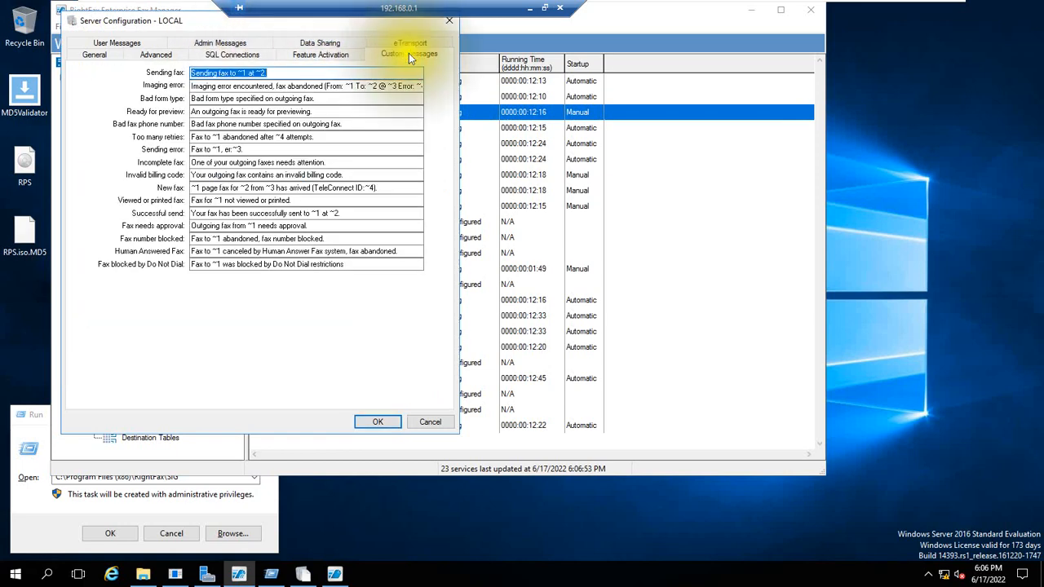
pyautogui.click(419, 43)
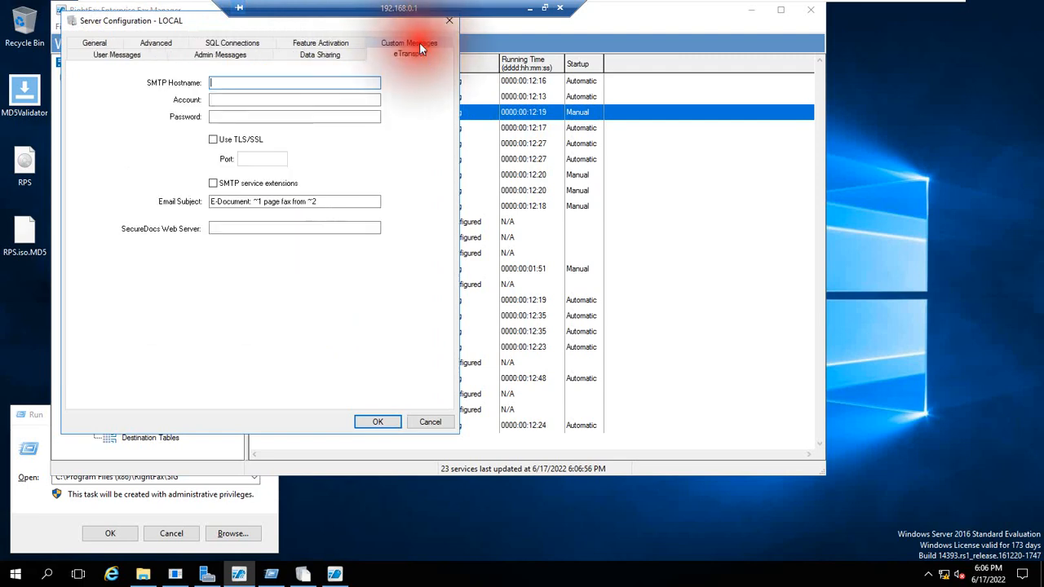
pyautogui.click(137, 57)
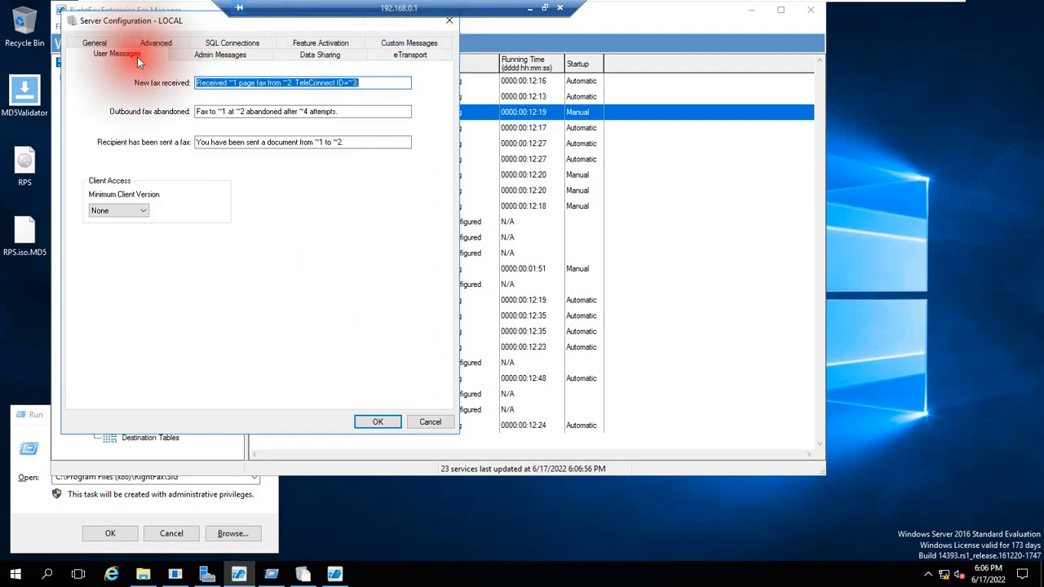
pyautogui.click(437, 424)
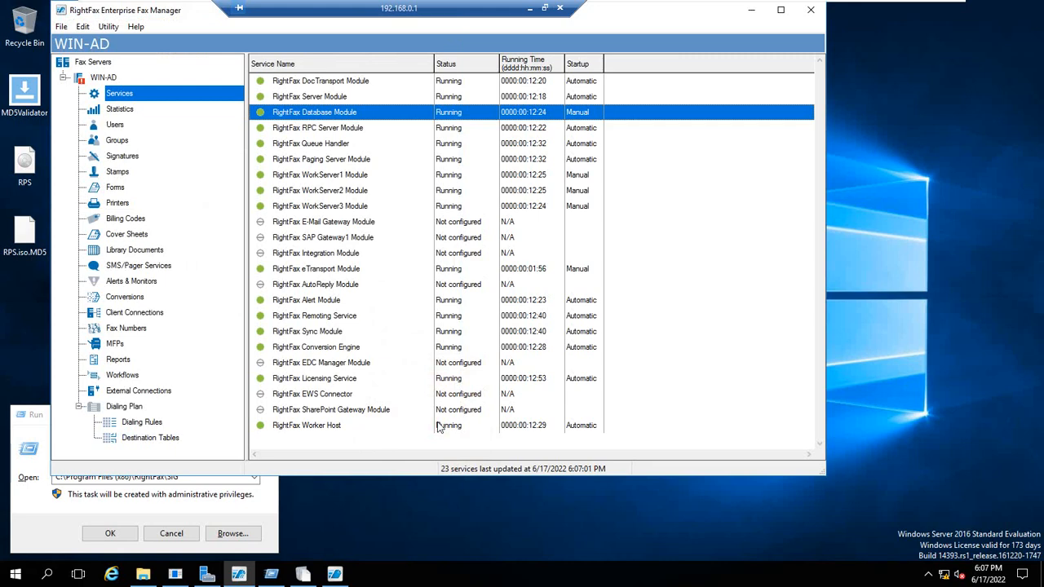
# - Check the feature activation page with the Product Licensing Utility in the RightFax Server Module's configuration, cancel it, and minimize the remote desktop session
pyautogui.click(323, 106)
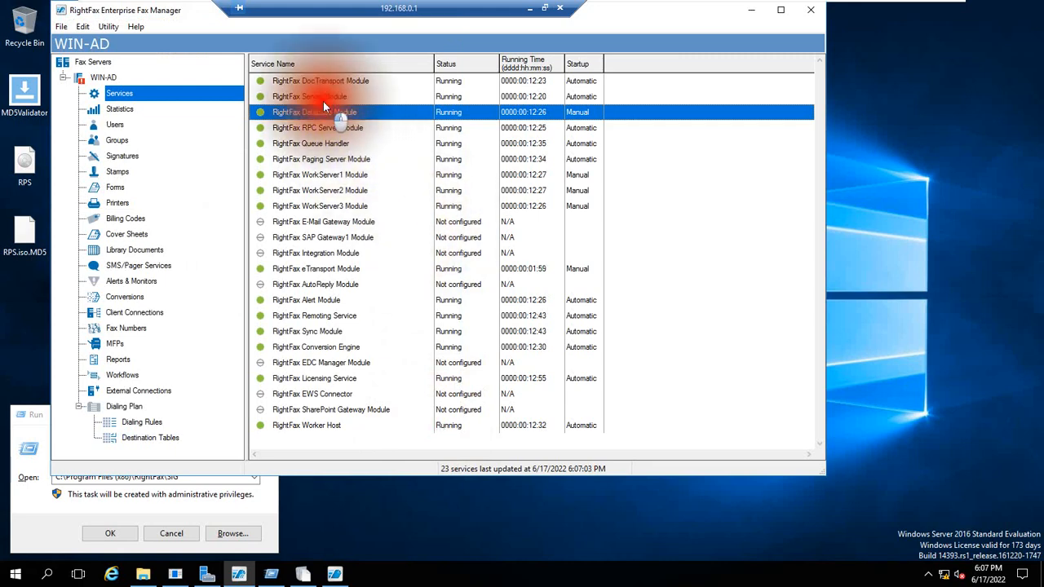
pyautogui.doubleClick(323, 101)
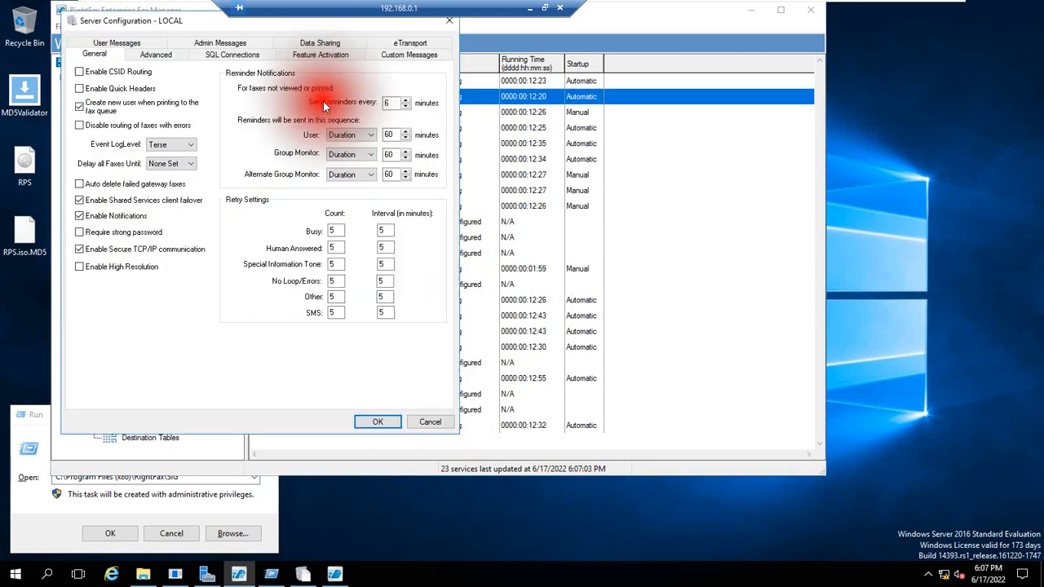
pyautogui.click(326, 56)
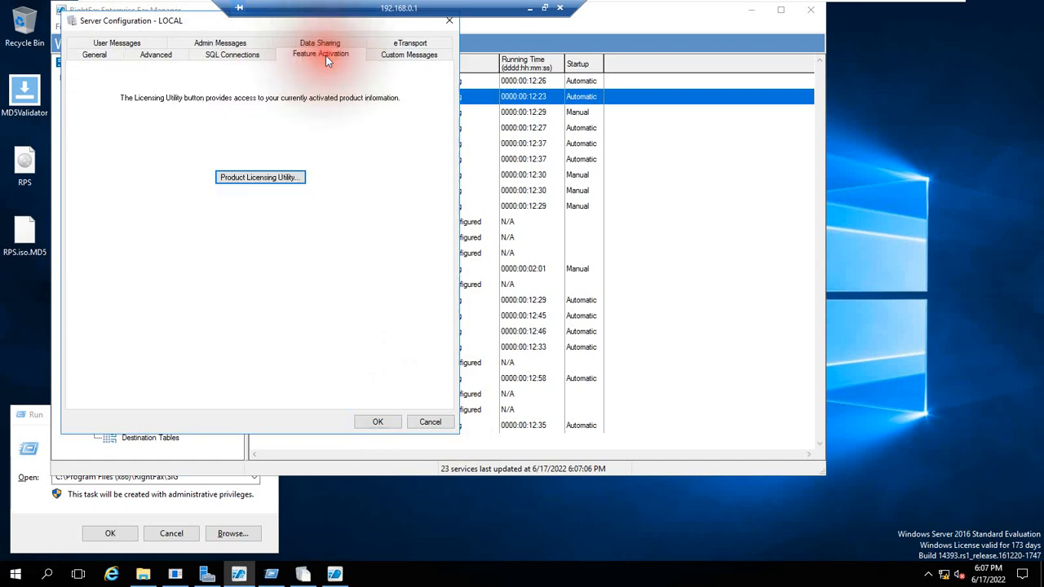
pyautogui.click(441, 422)
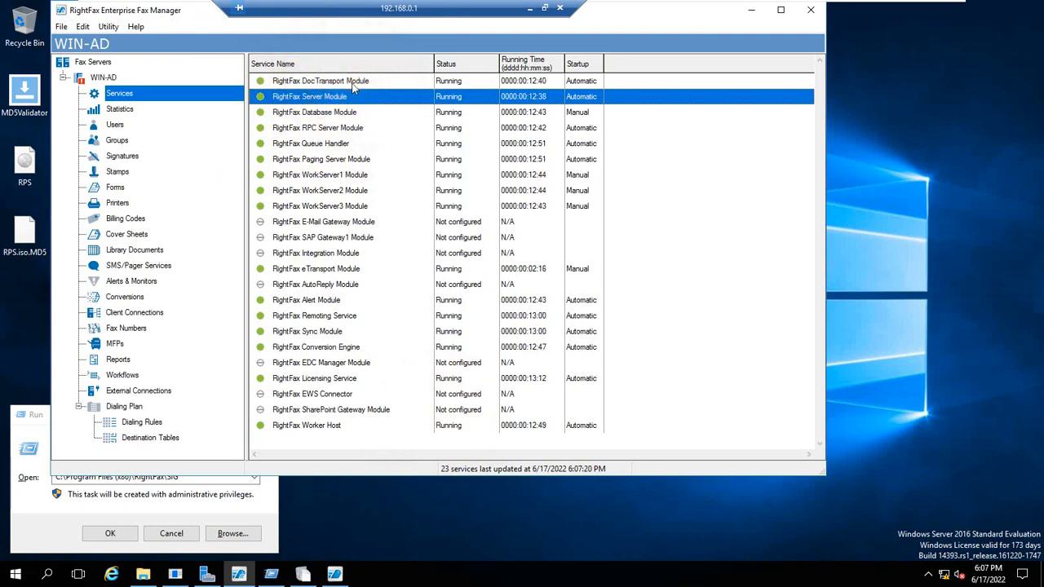
pyautogui.click(528, 10)
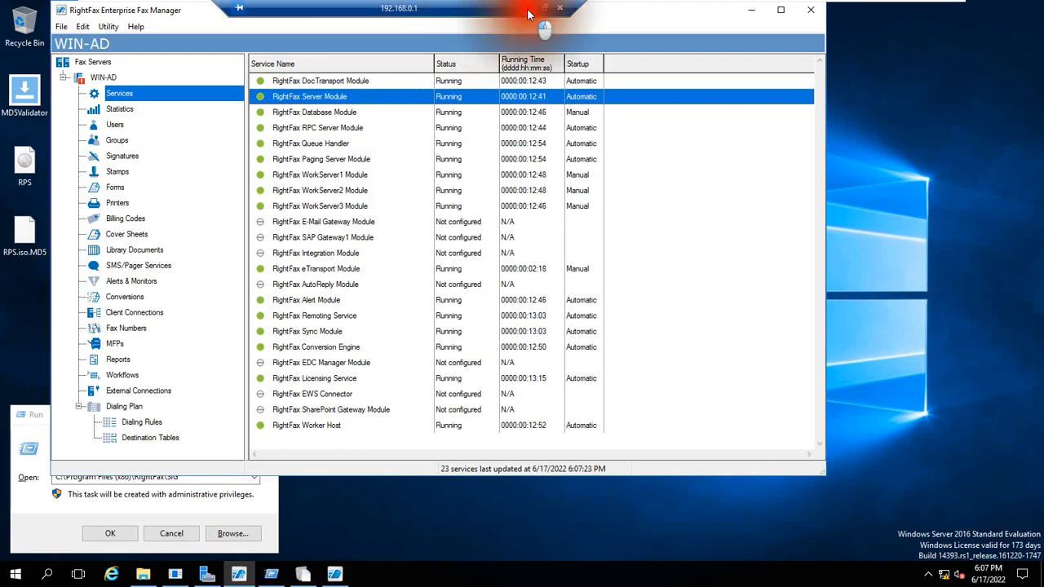